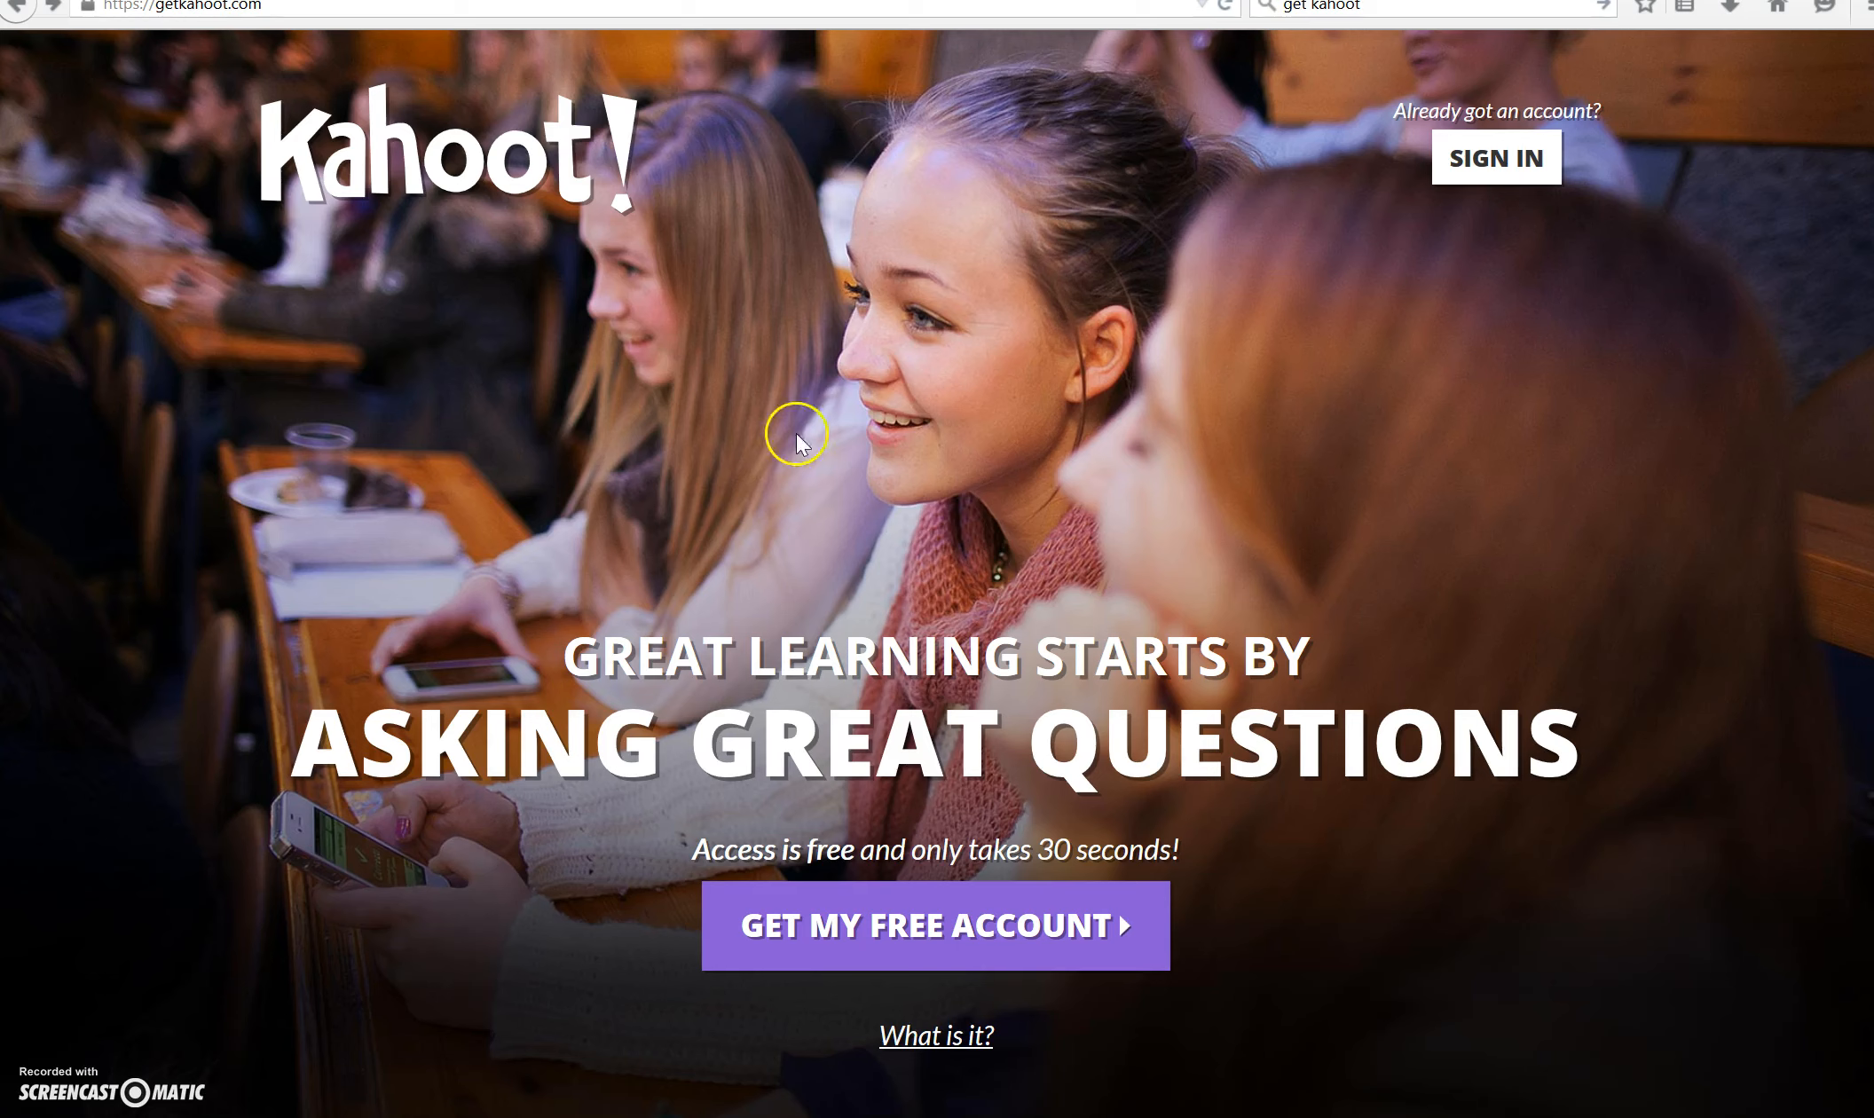
- Open the free account registration form and choose "I'm a teacher" as the role
{"action": "left_click", "coordinate": [920, 923]}
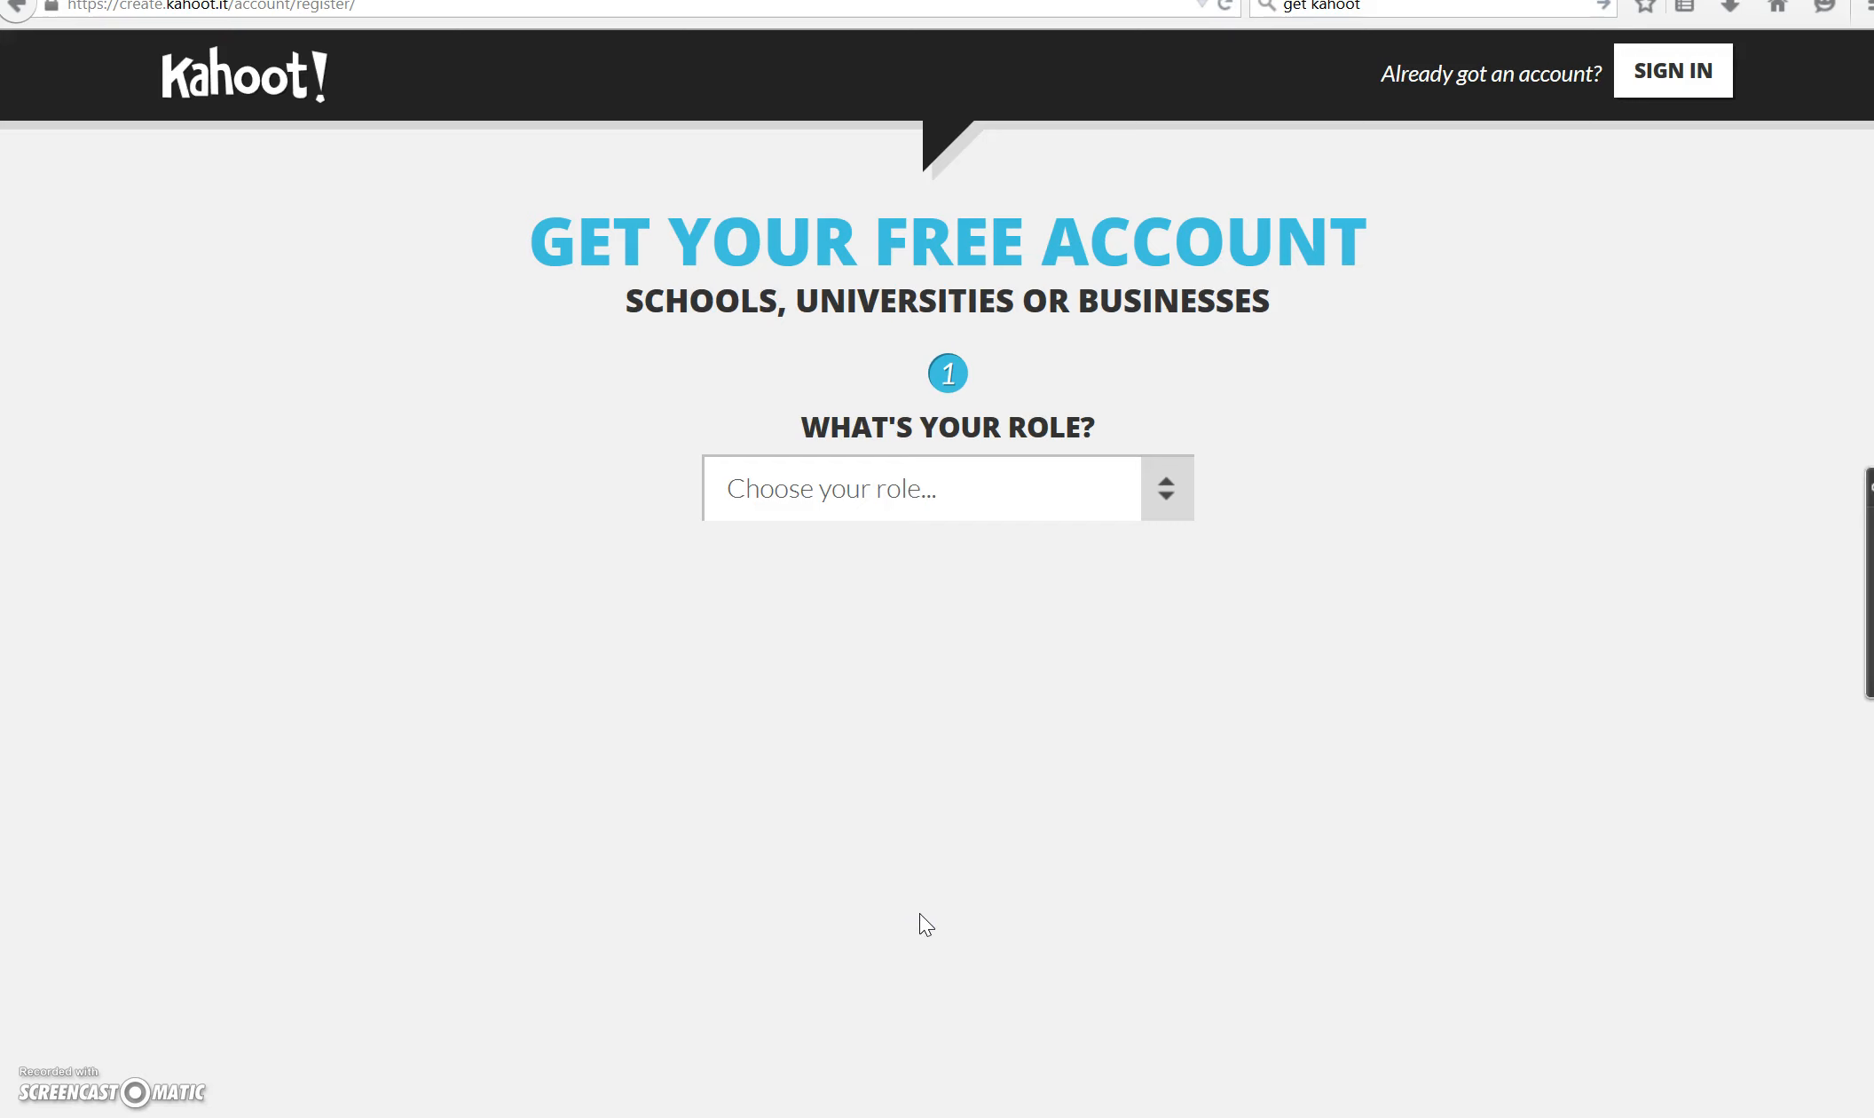
{"action": "left_click", "coordinate": [1148, 523]}
{"action": "left_click", "coordinate": [1068, 571]}
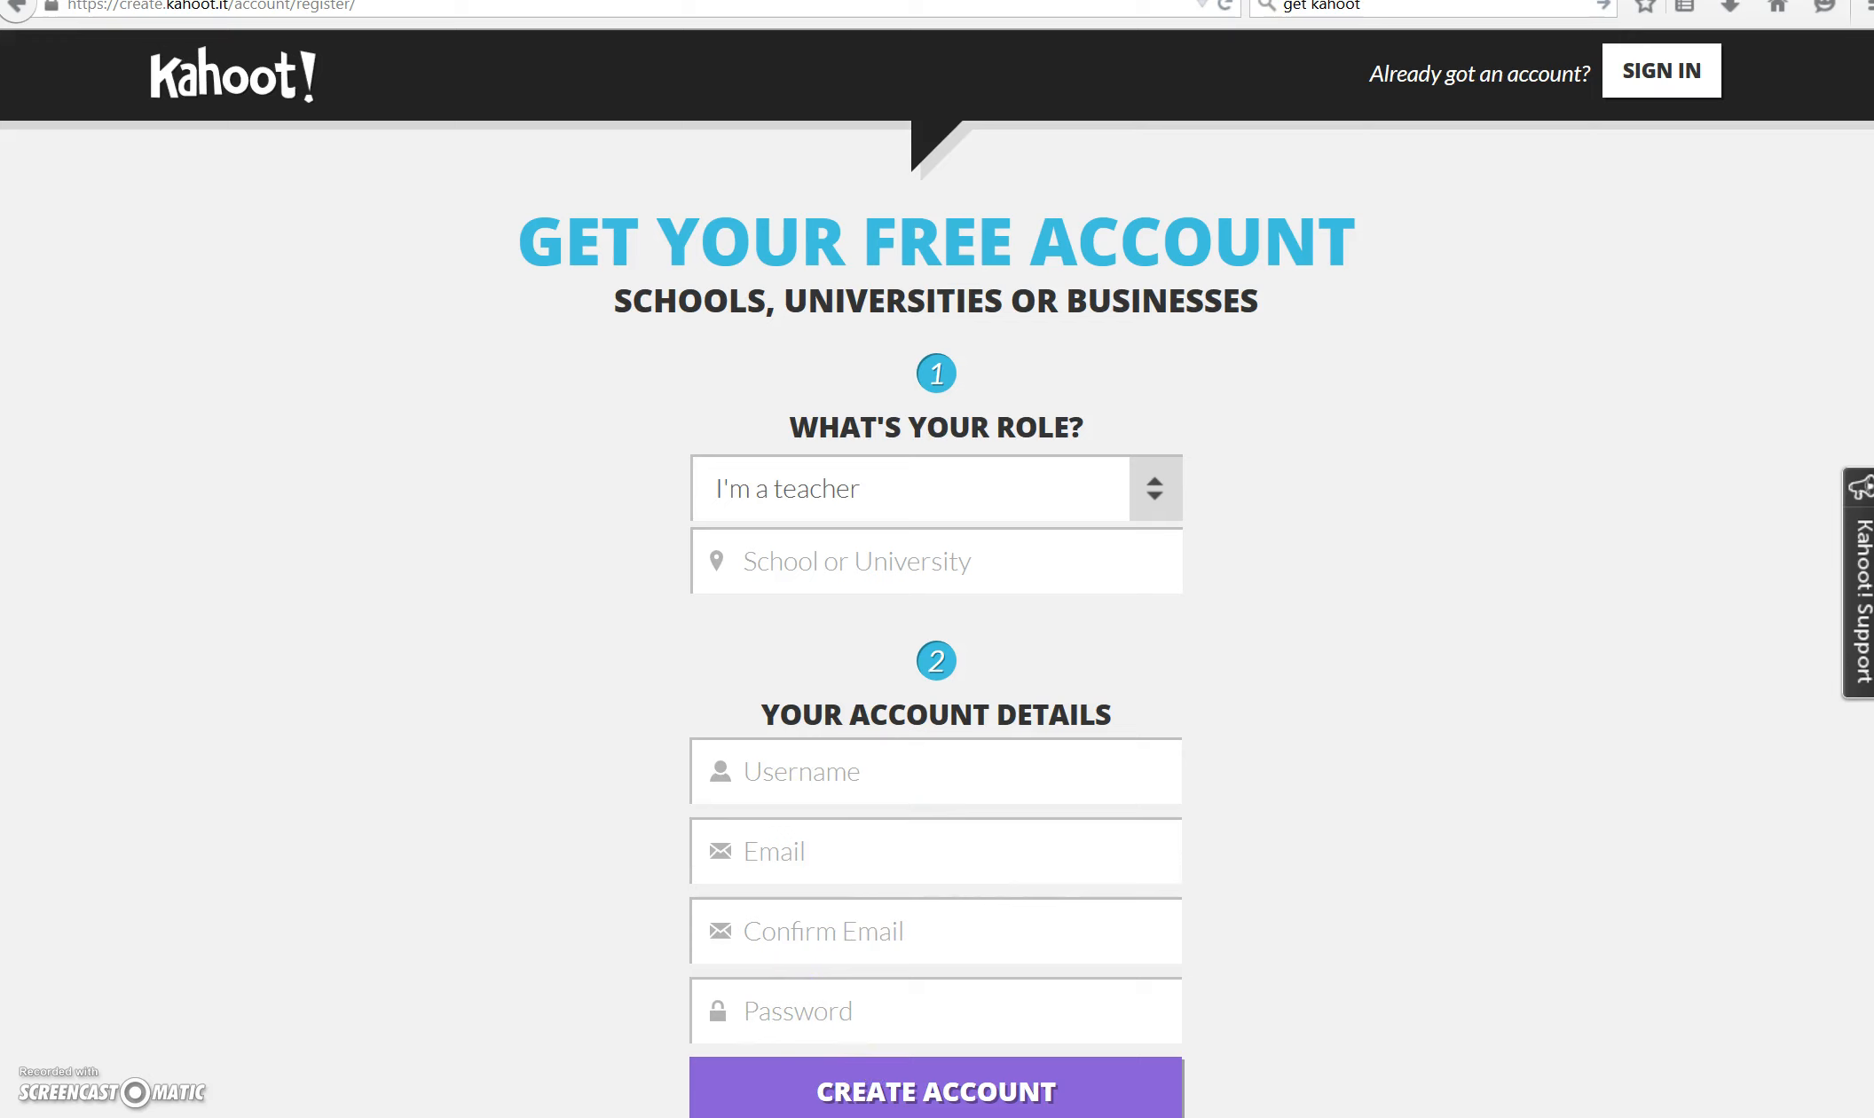
{"action": "left_click", "coordinate": [156, 1115]}
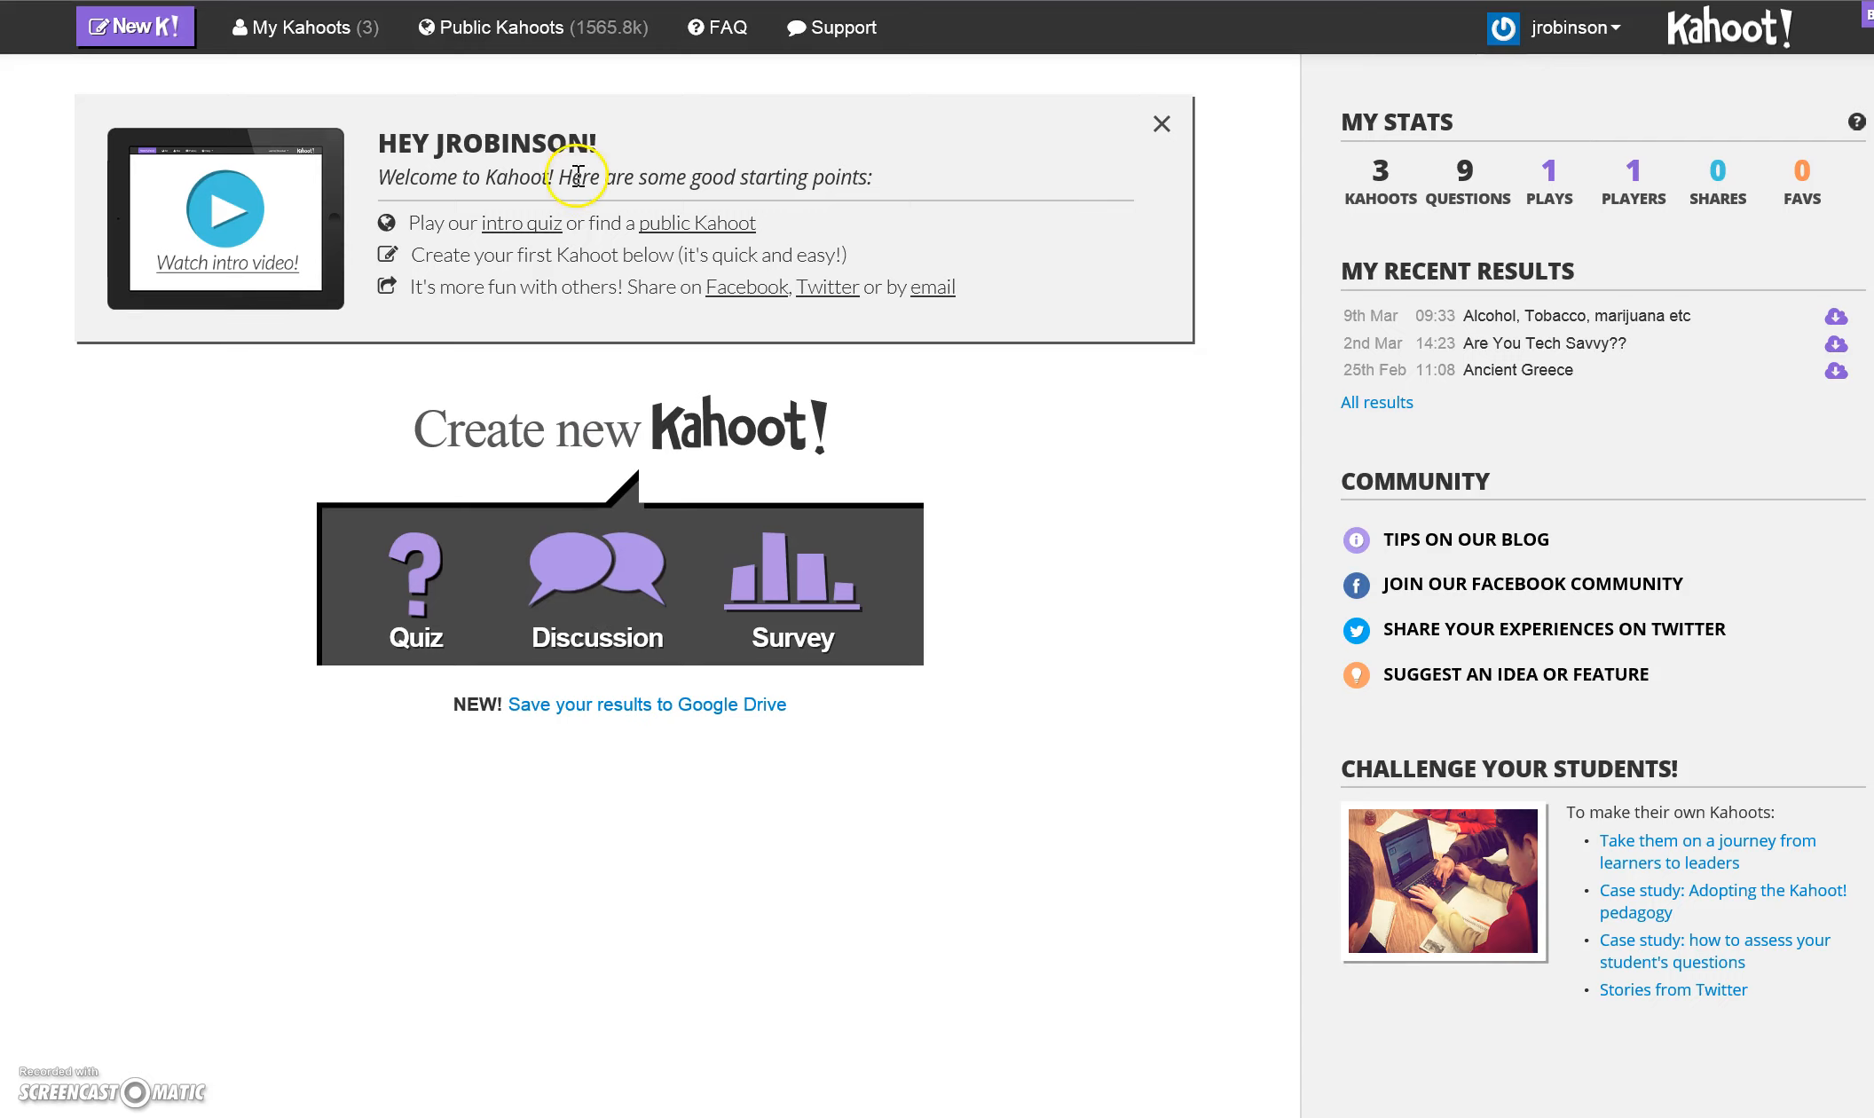
- Browse the public Kahoots and filter them to the Quiz type
{"action": "left_click", "coordinate": [530, 41]}
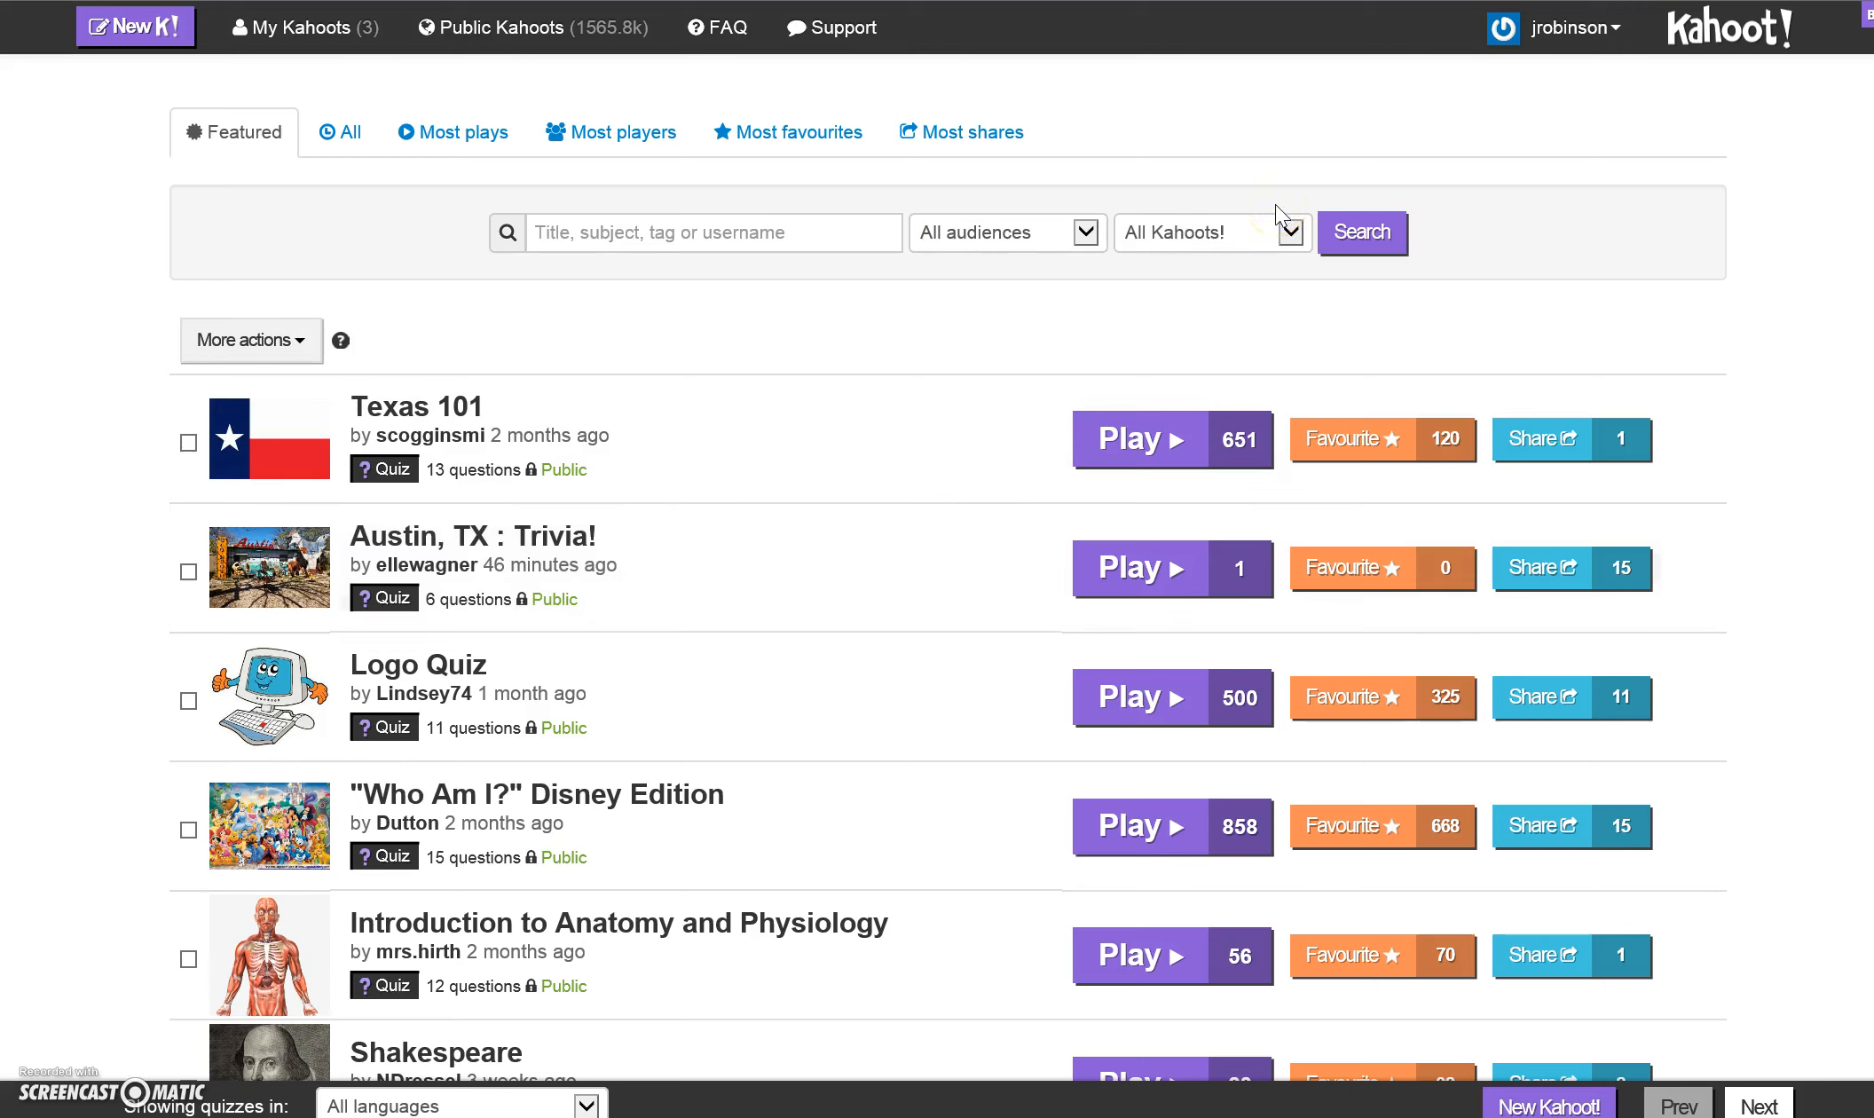
{"action": "left_click", "coordinate": [1287, 229]}
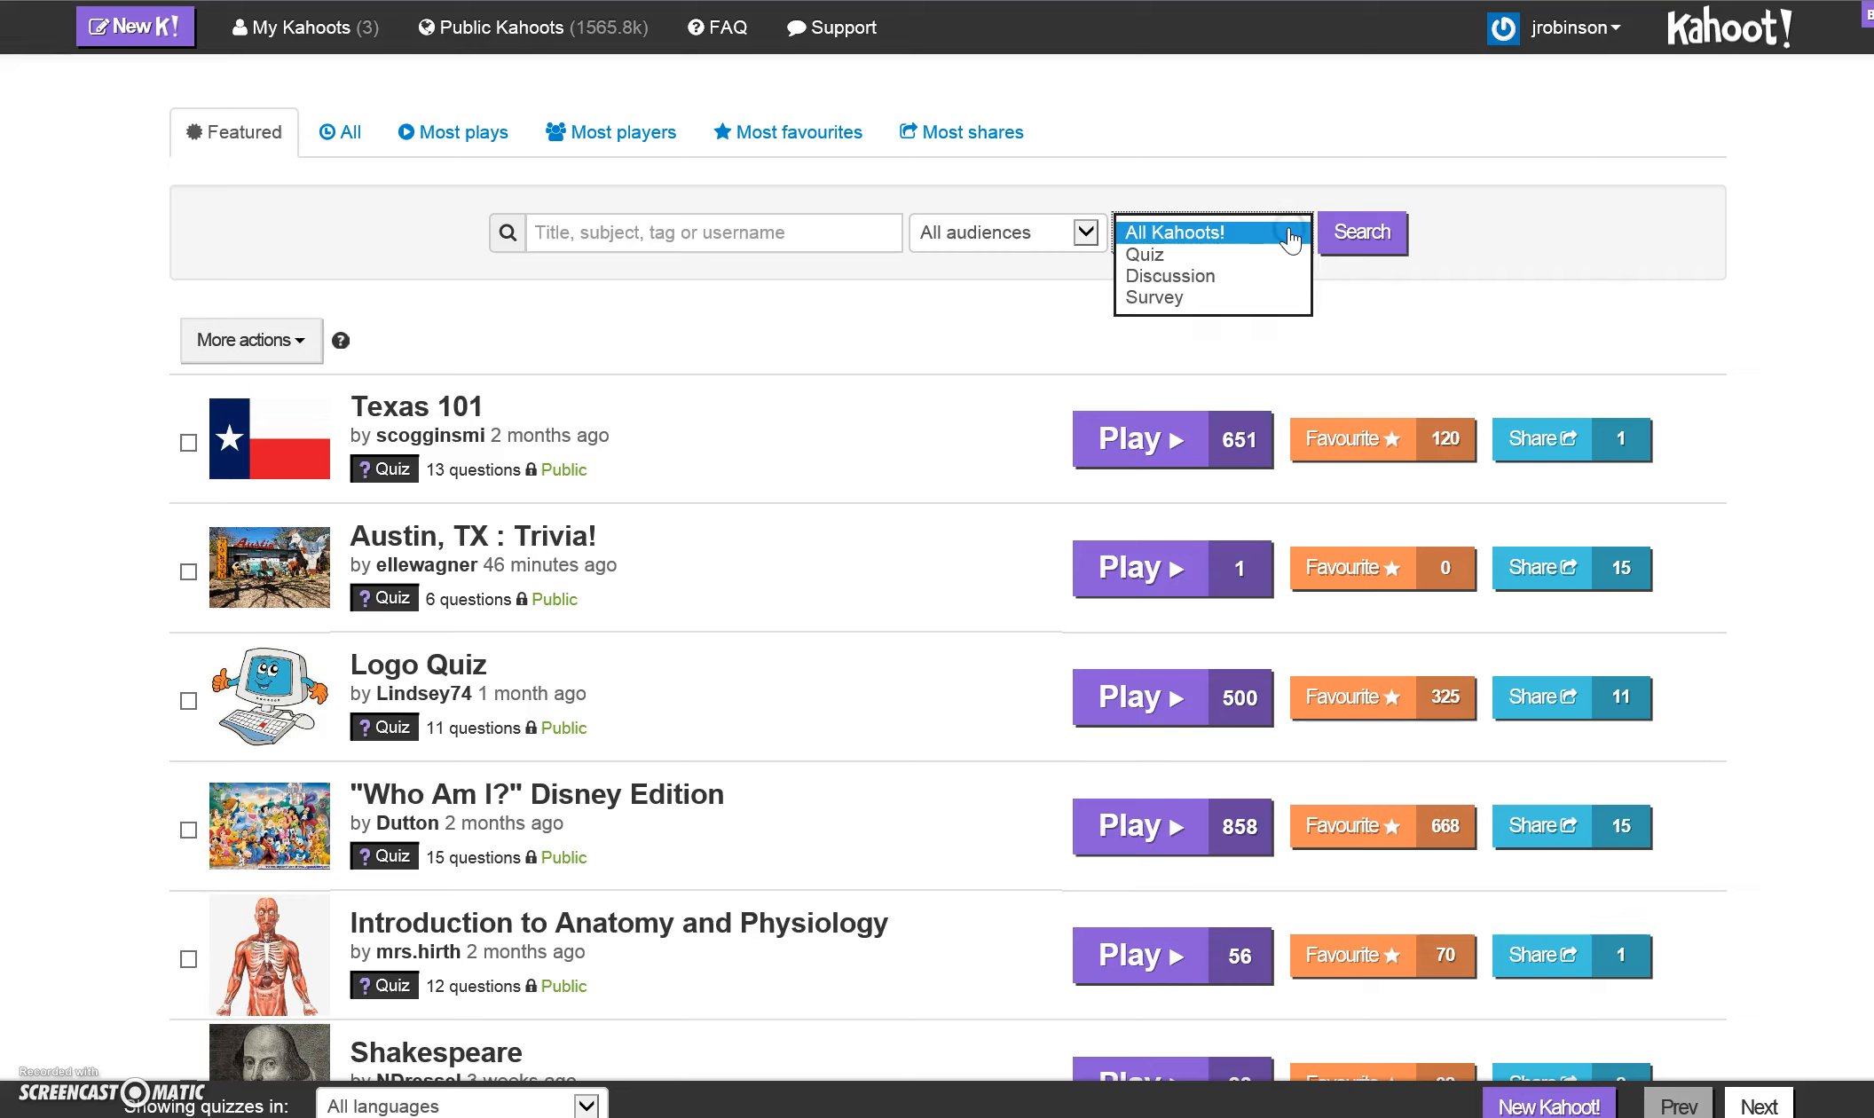
{"action": "left_click", "coordinate": [1258, 257]}
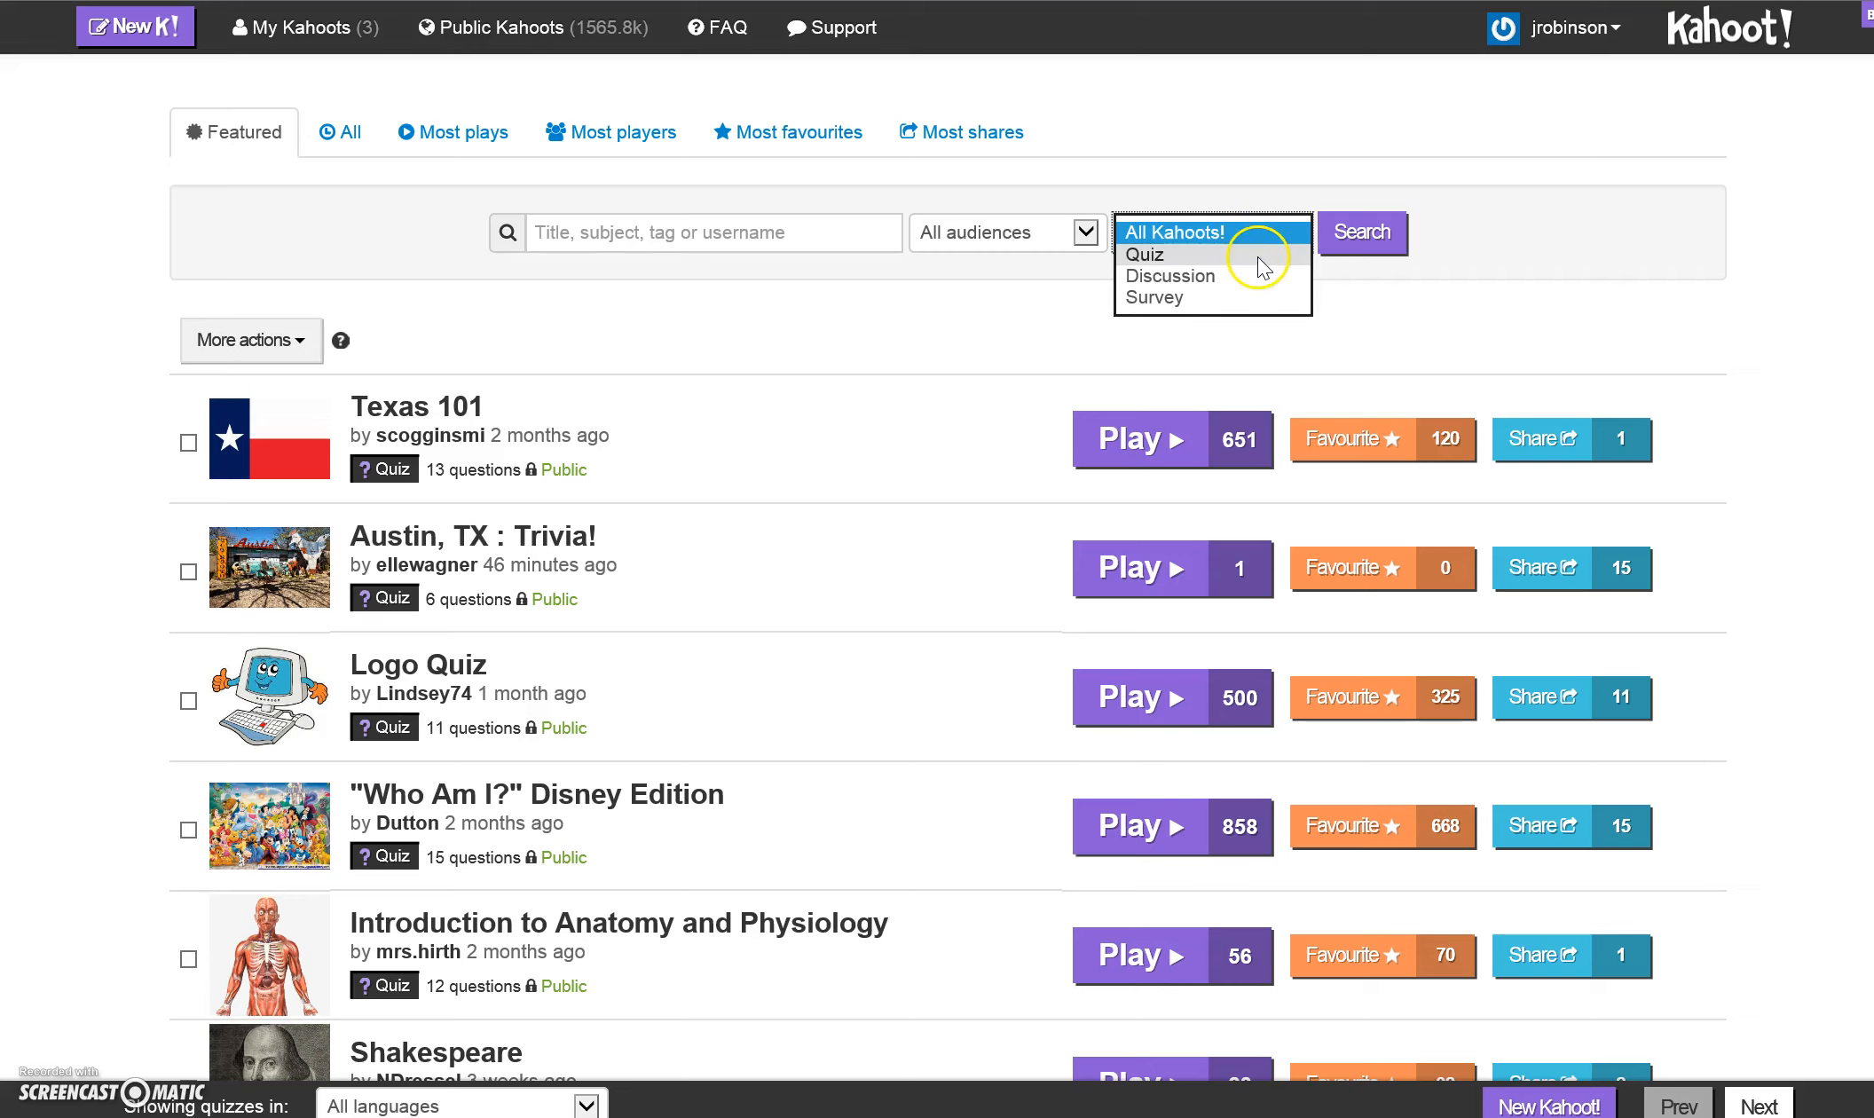
{"action": "left_click", "coordinate": [1361, 231]}
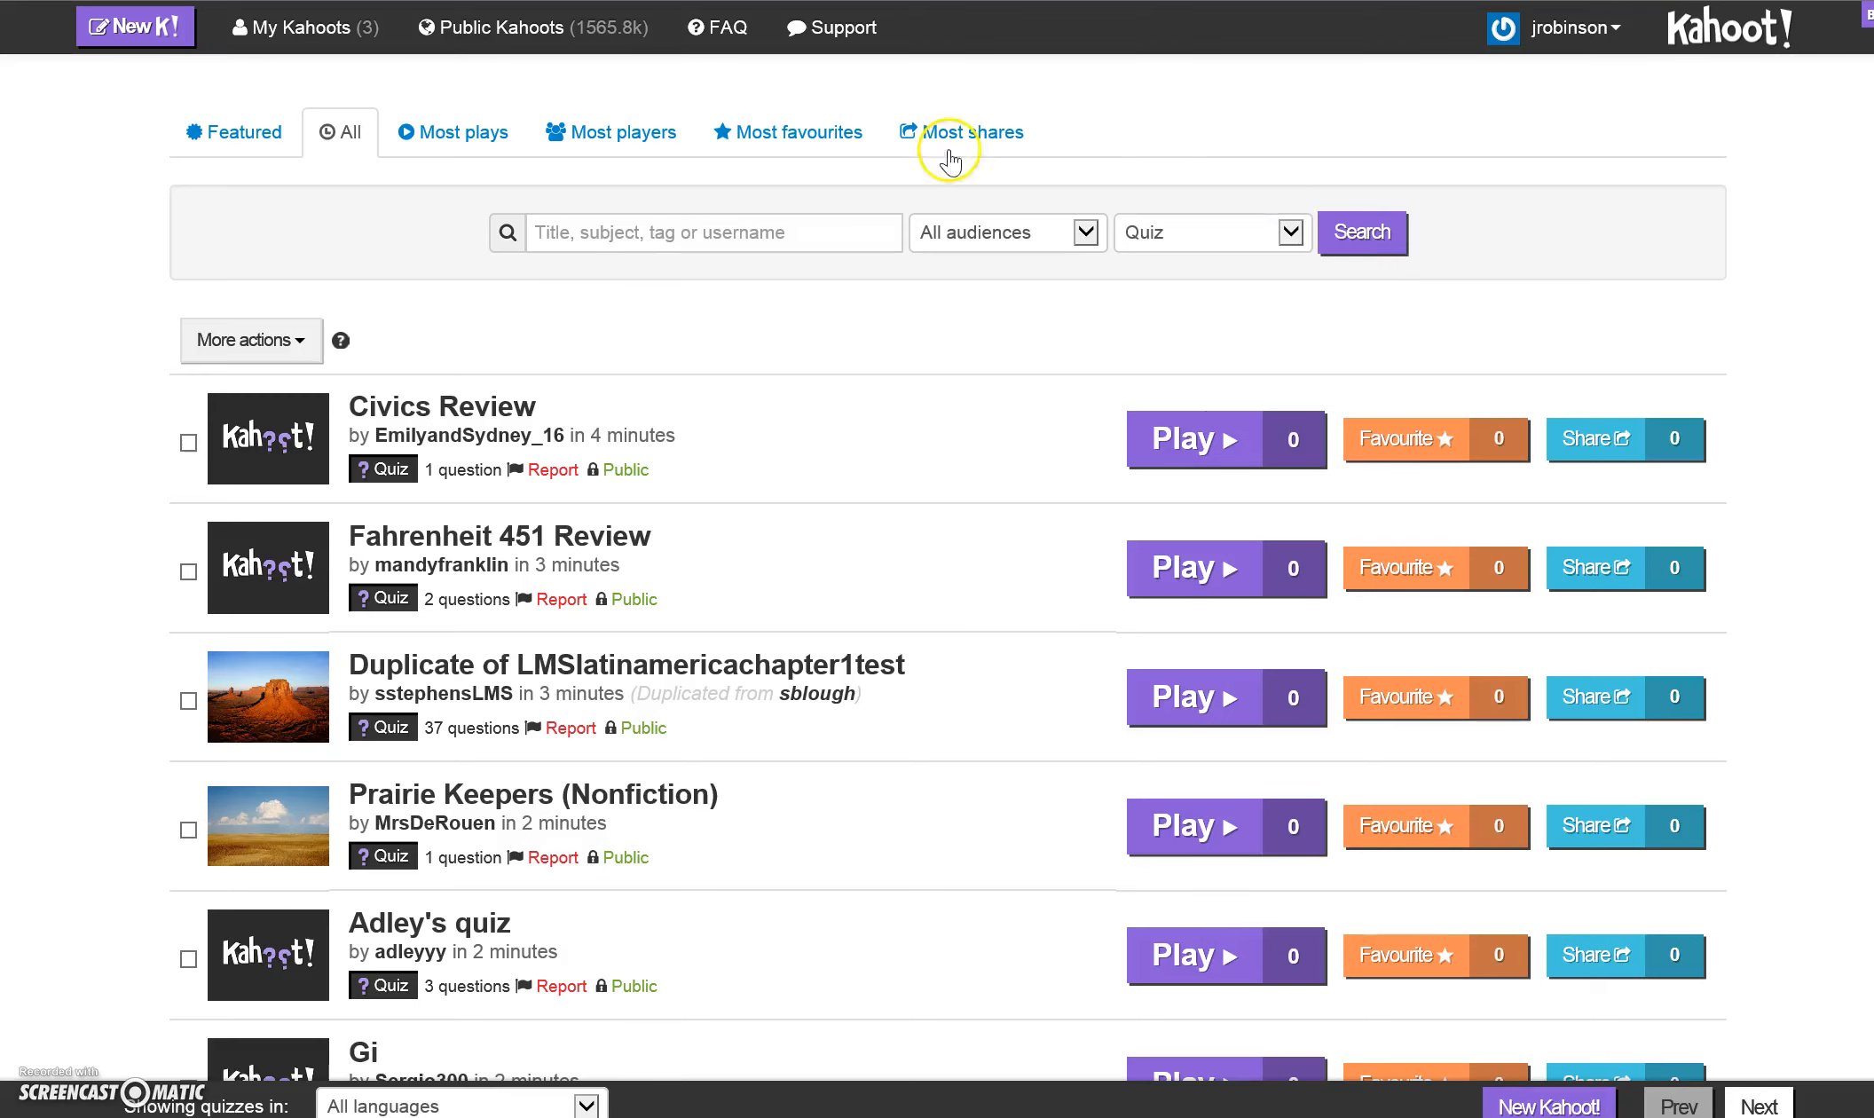
- Search the public quizzes for "greece" and narrow the search to the School audience
{"action": "left_click", "coordinate": [771, 235]}
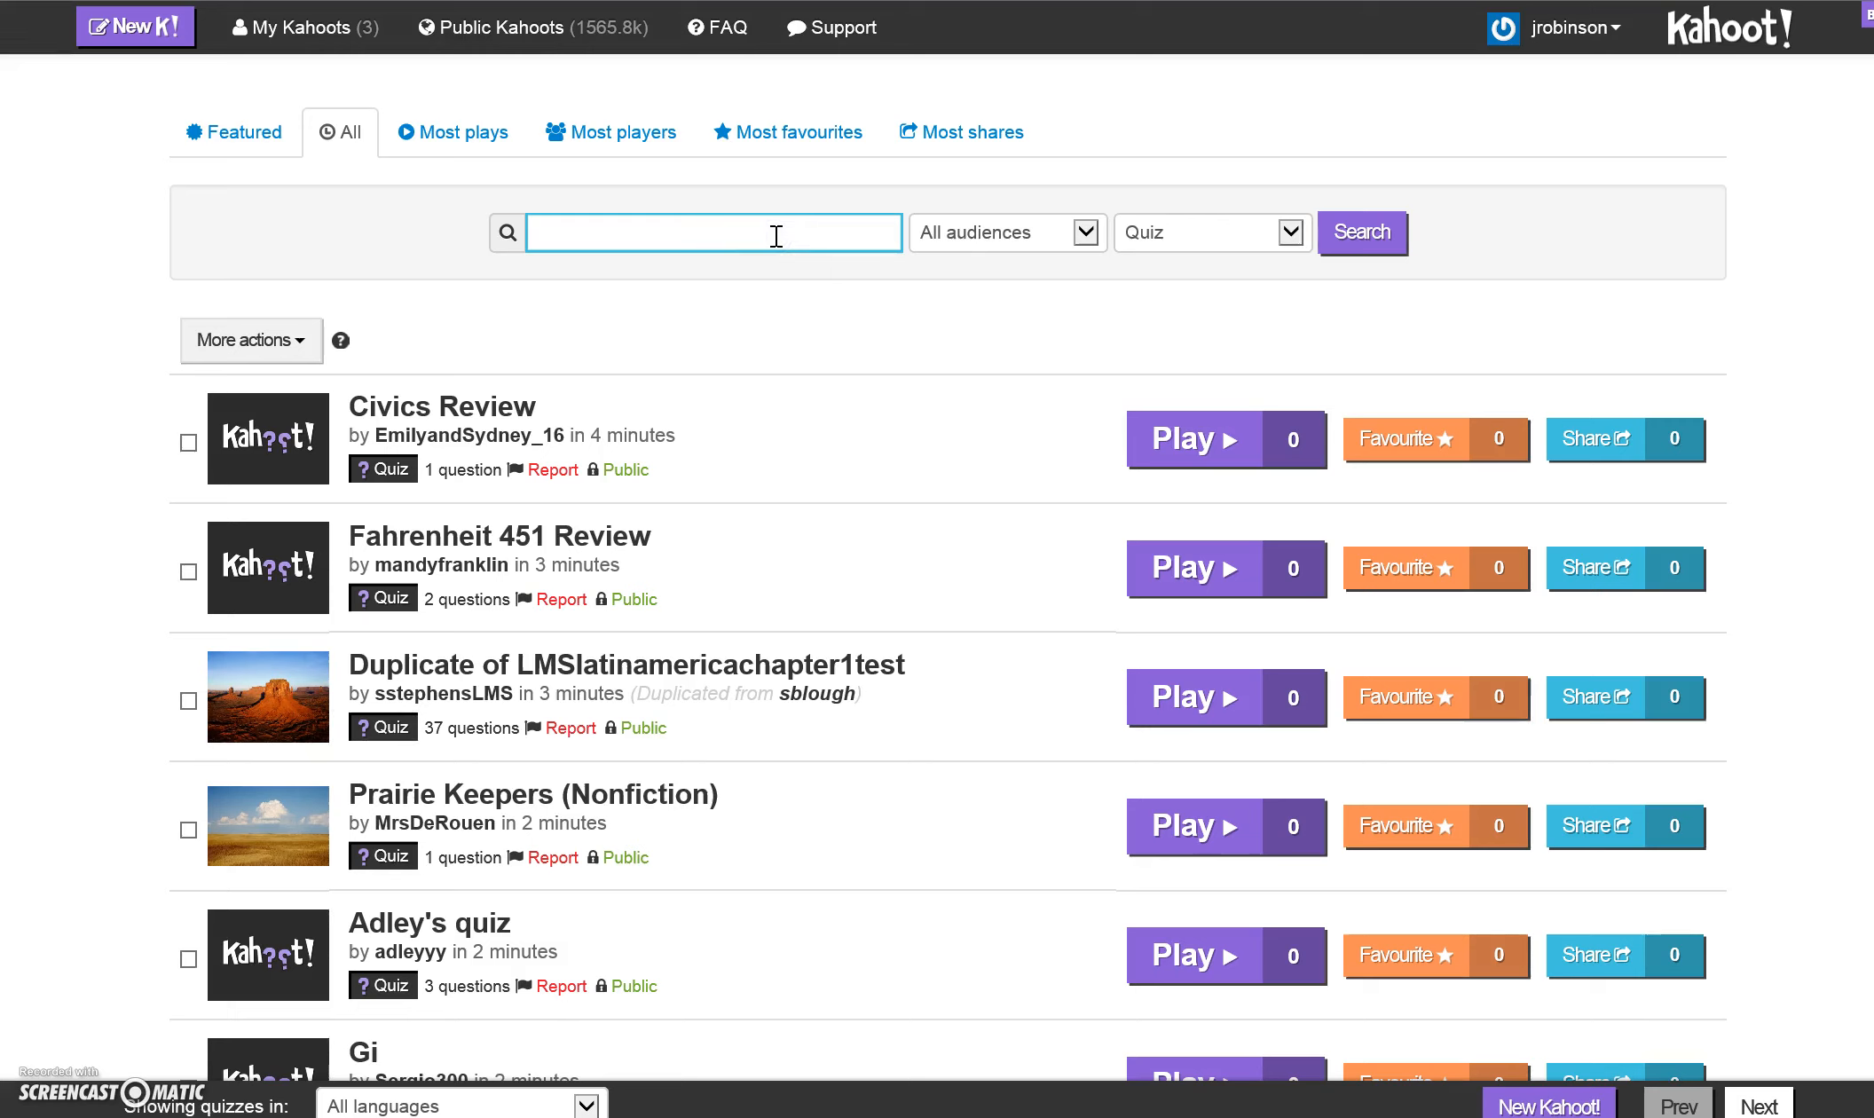
{"action": "type", "text": "greece"}
{"action": "key", "text": "Return"}
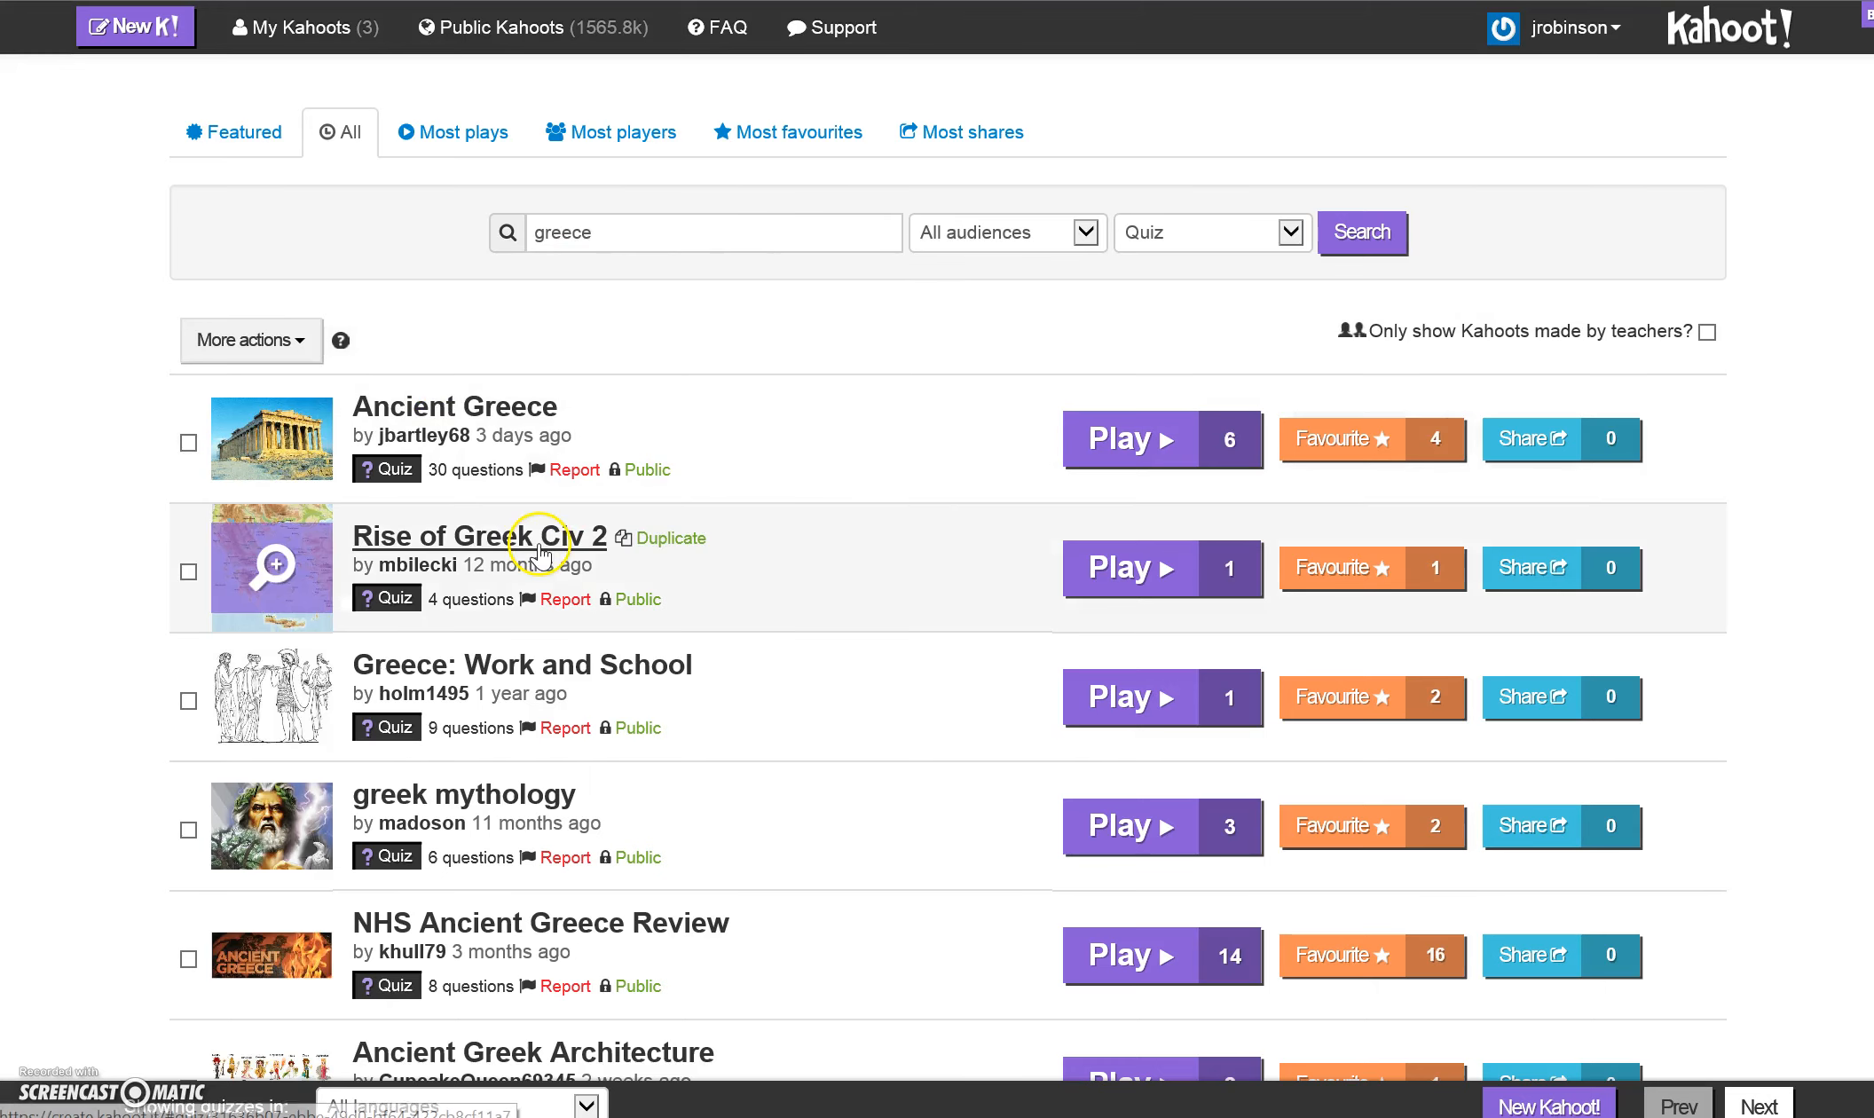
{"action": "left_click", "coordinate": [1086, 245]}
{"action": "left_click", "coordinate": [1025, 256]}
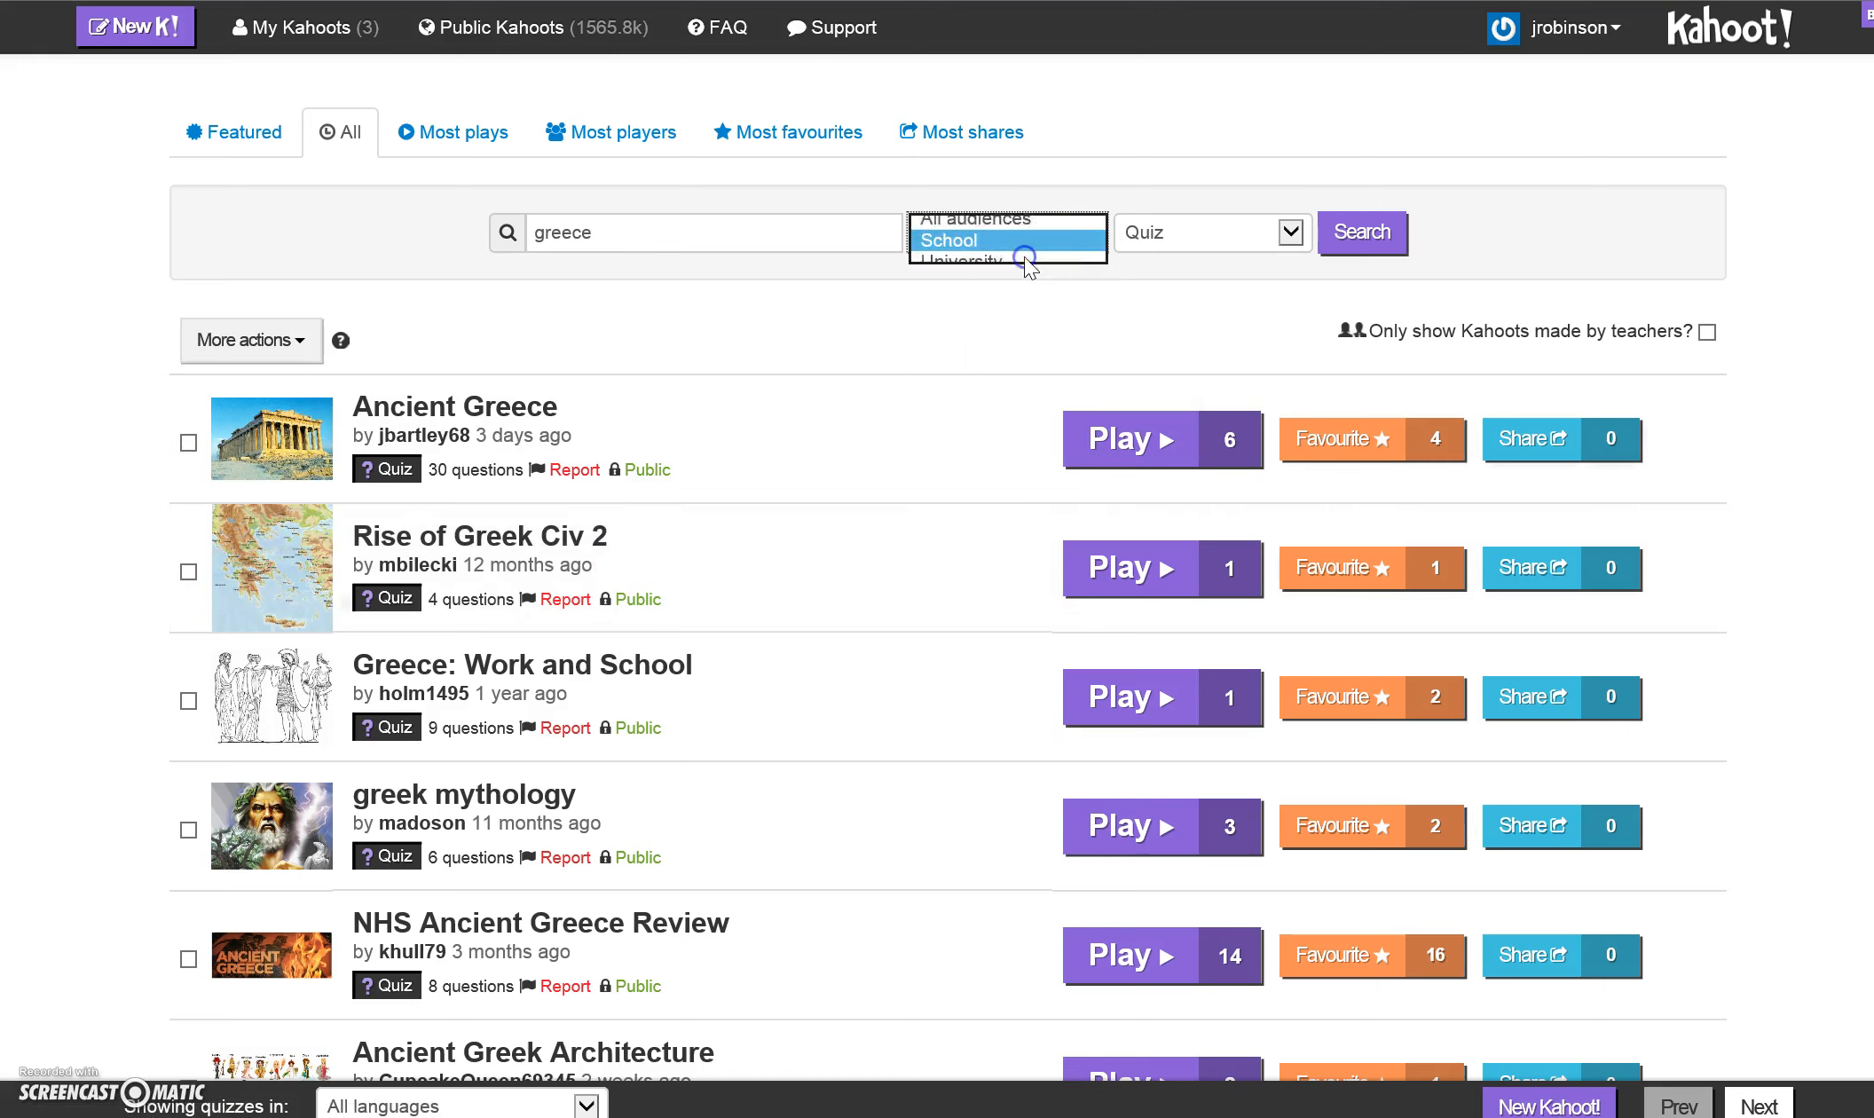
{"action": "left_click", "coordinate": [1355, 248]}
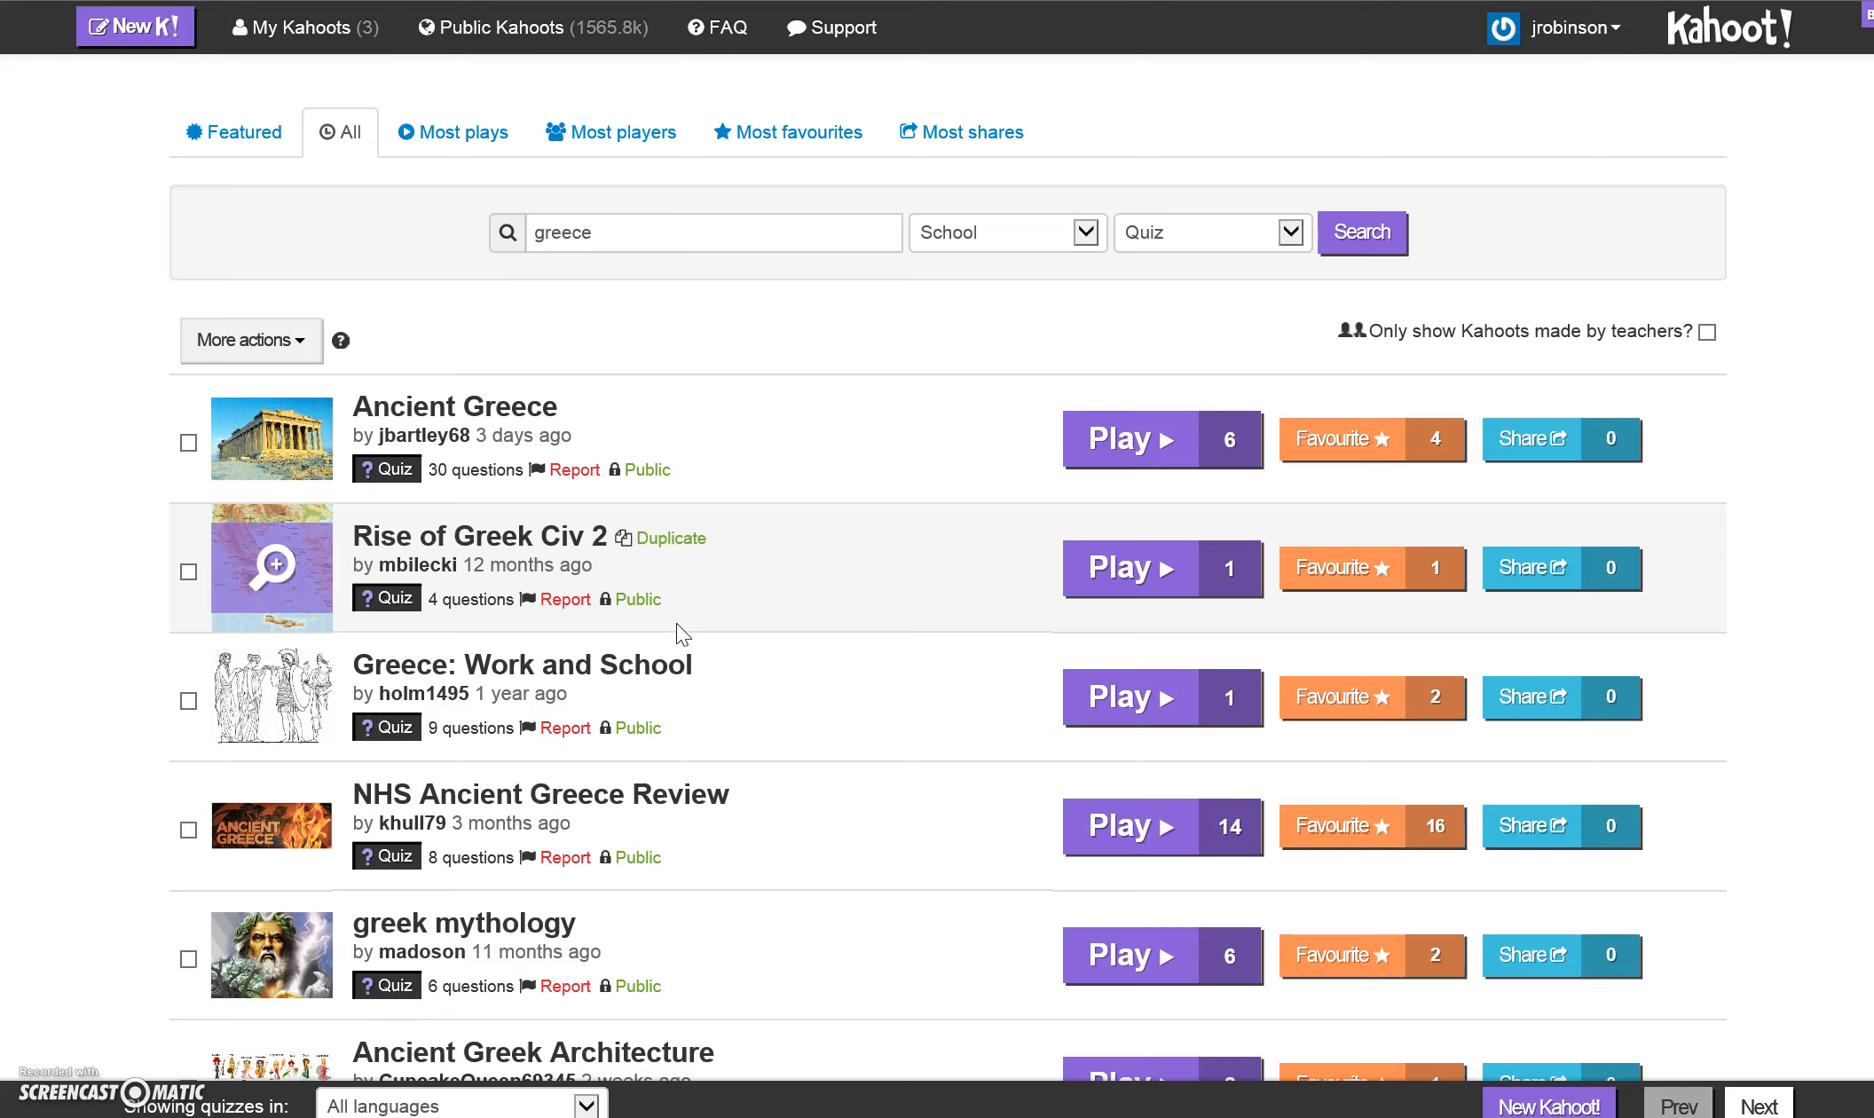
{"action": "left_click", "coordinate": [680, 211]}
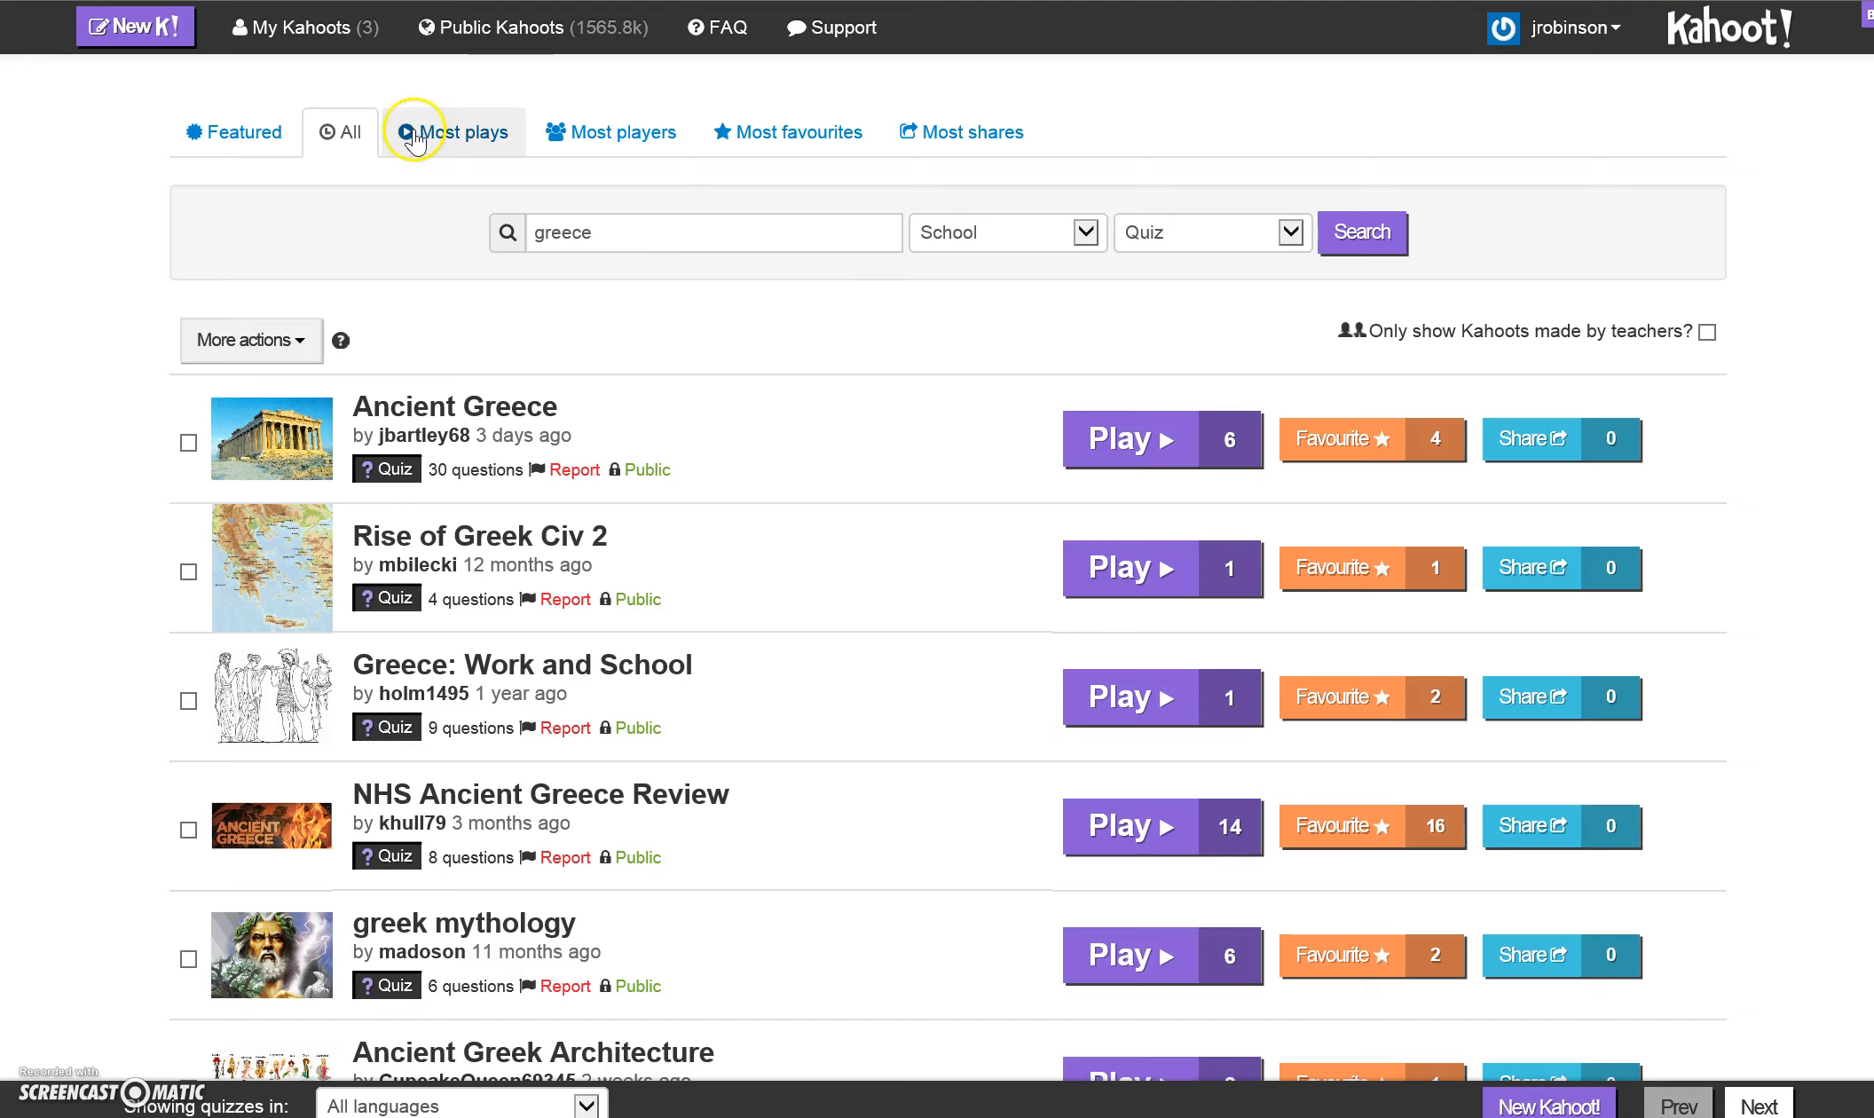
- View the list of own Kahoots and create a new quiz named "Test Kahoot"
{"action": "left_click", "coordinate": [251, 40]}
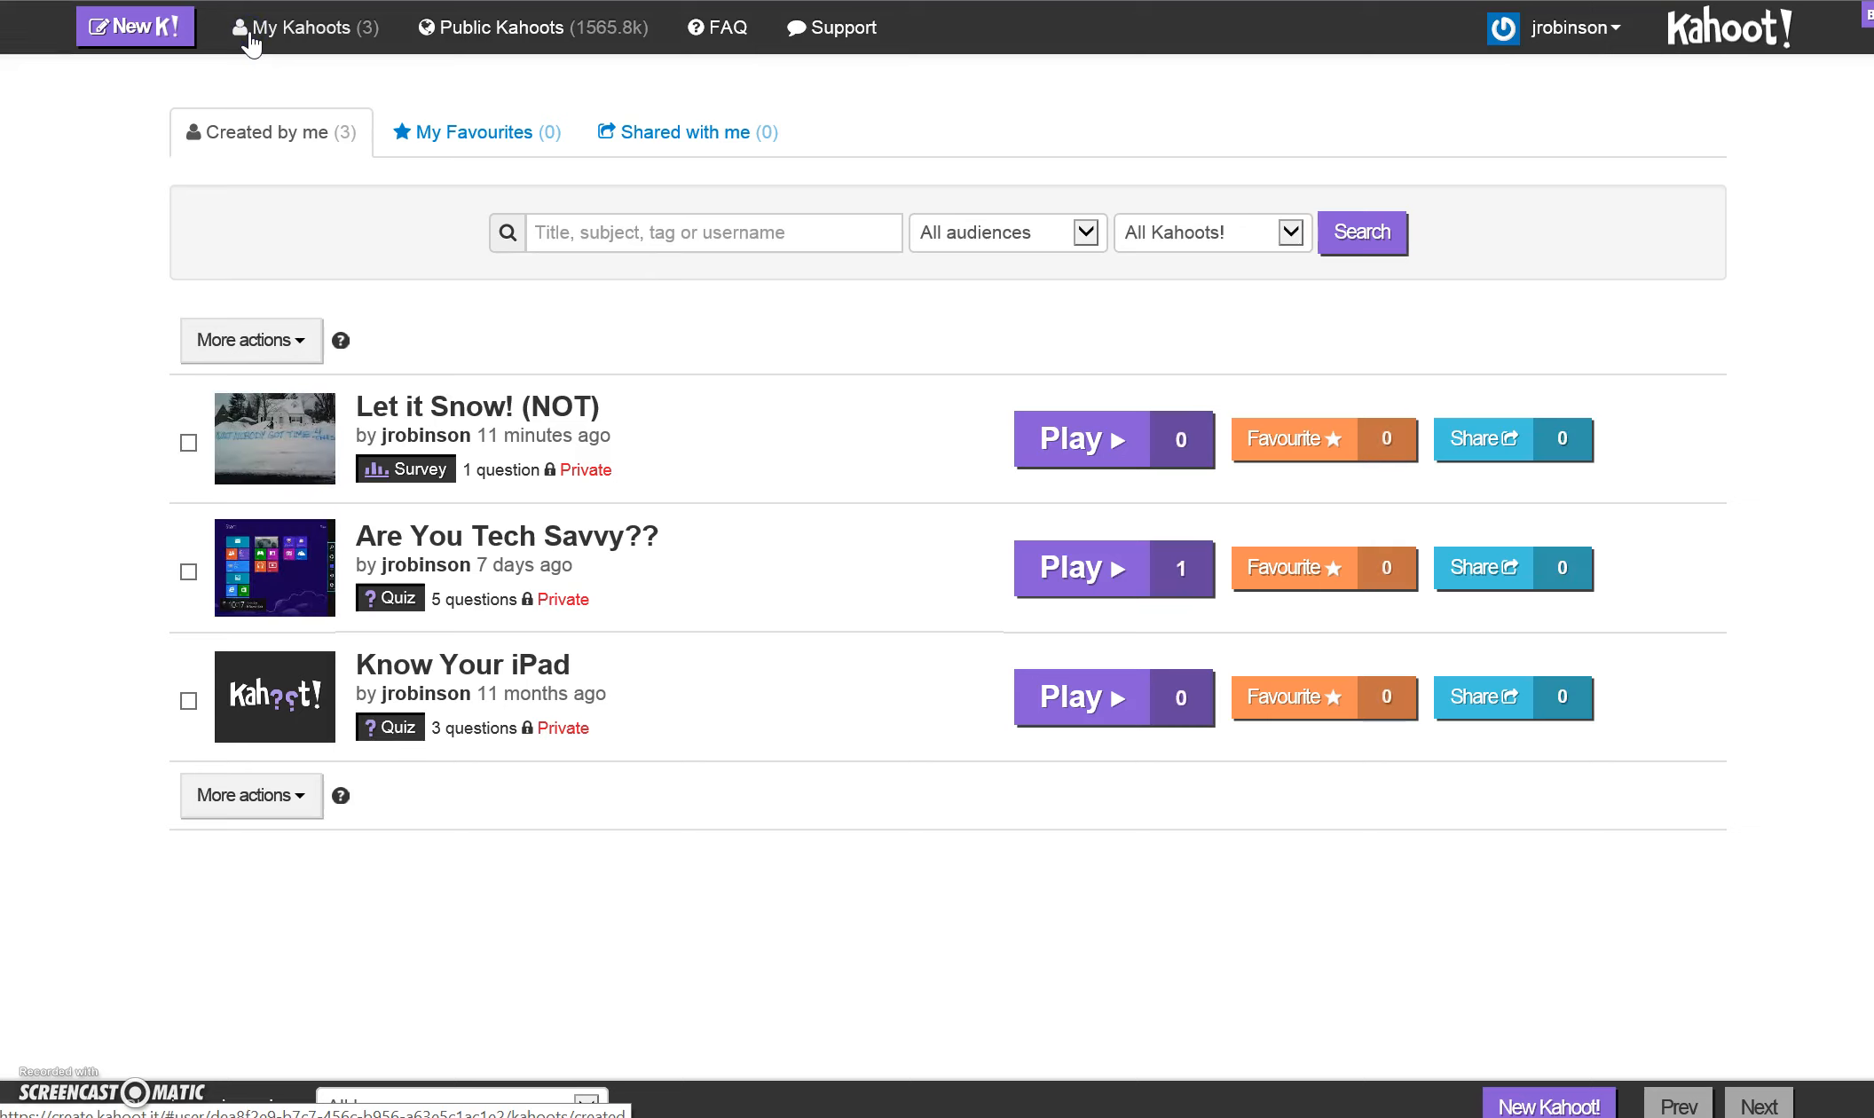
{"action": "left_click", "coordinate": [178, 40]}
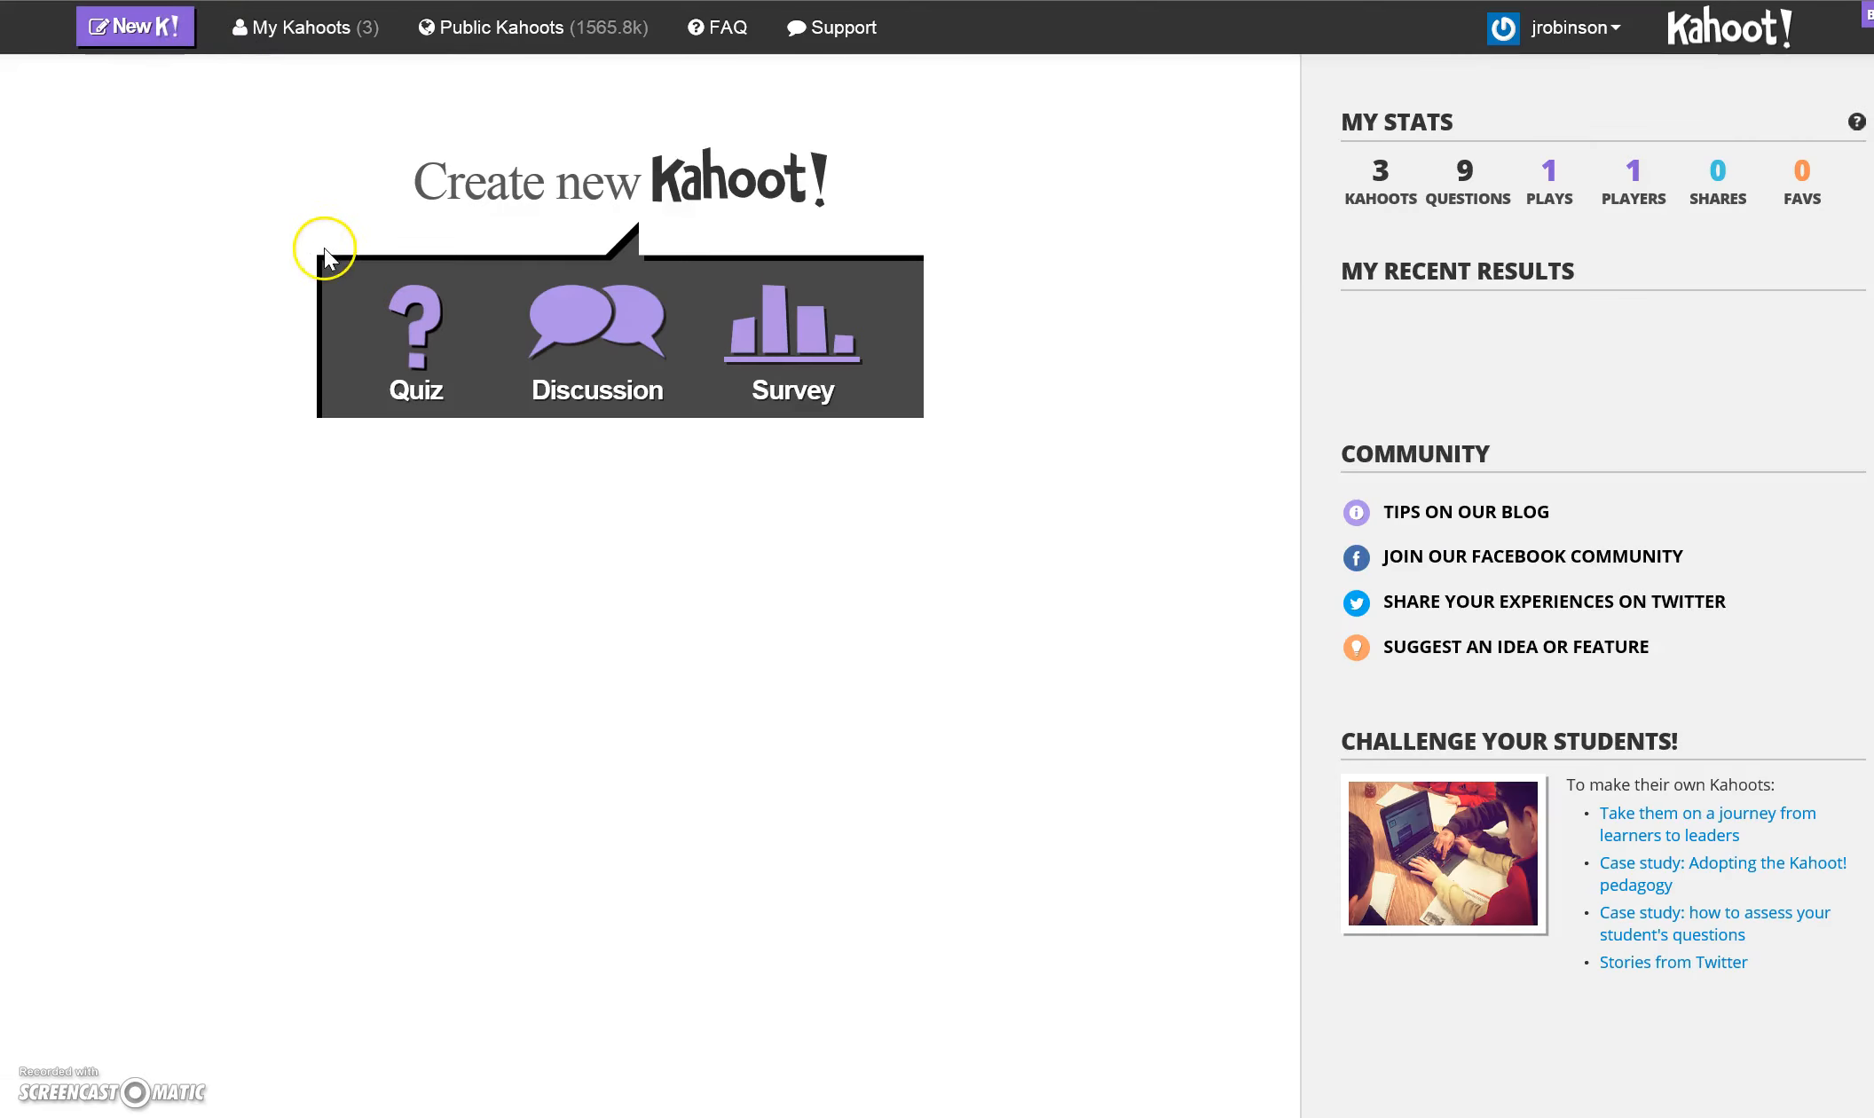
{"action": "left_click", "coordinate": [401, 526]}
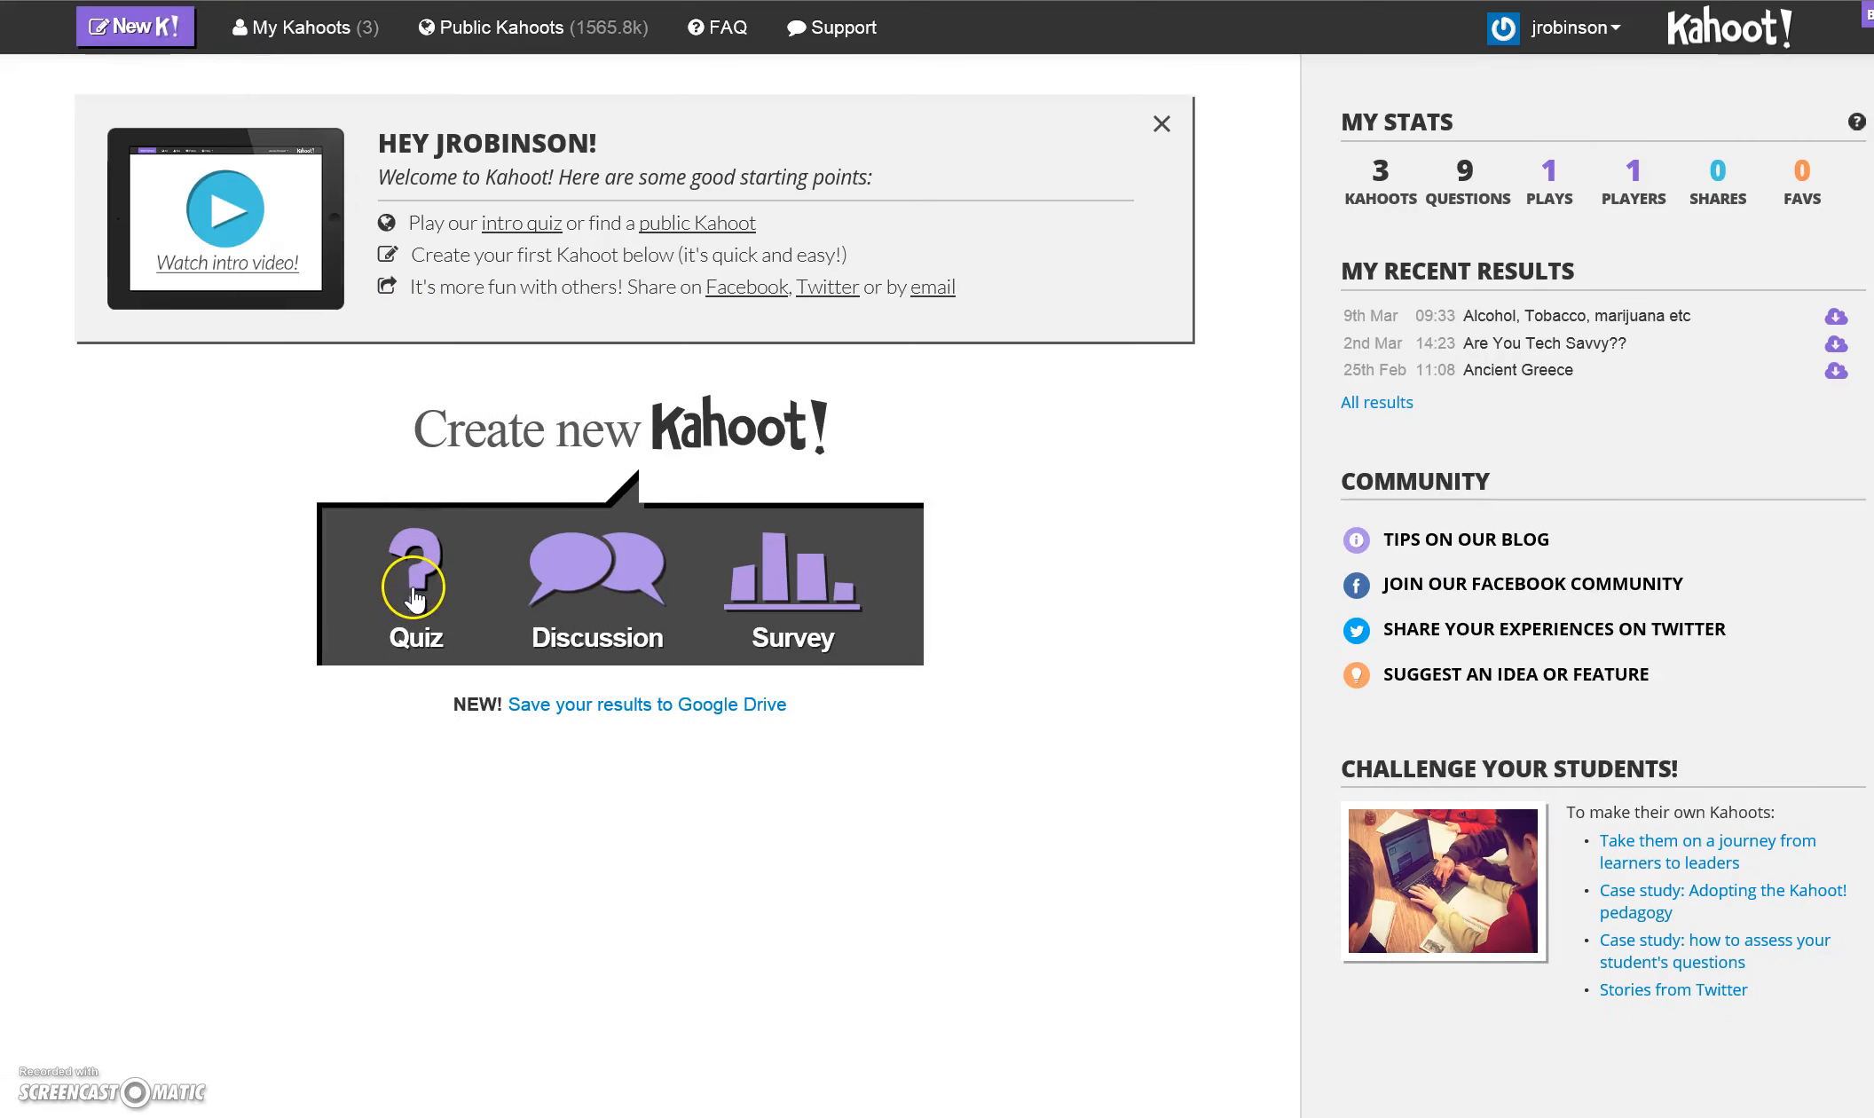
{"action": "left_click", "coordinate": [493, 714]}
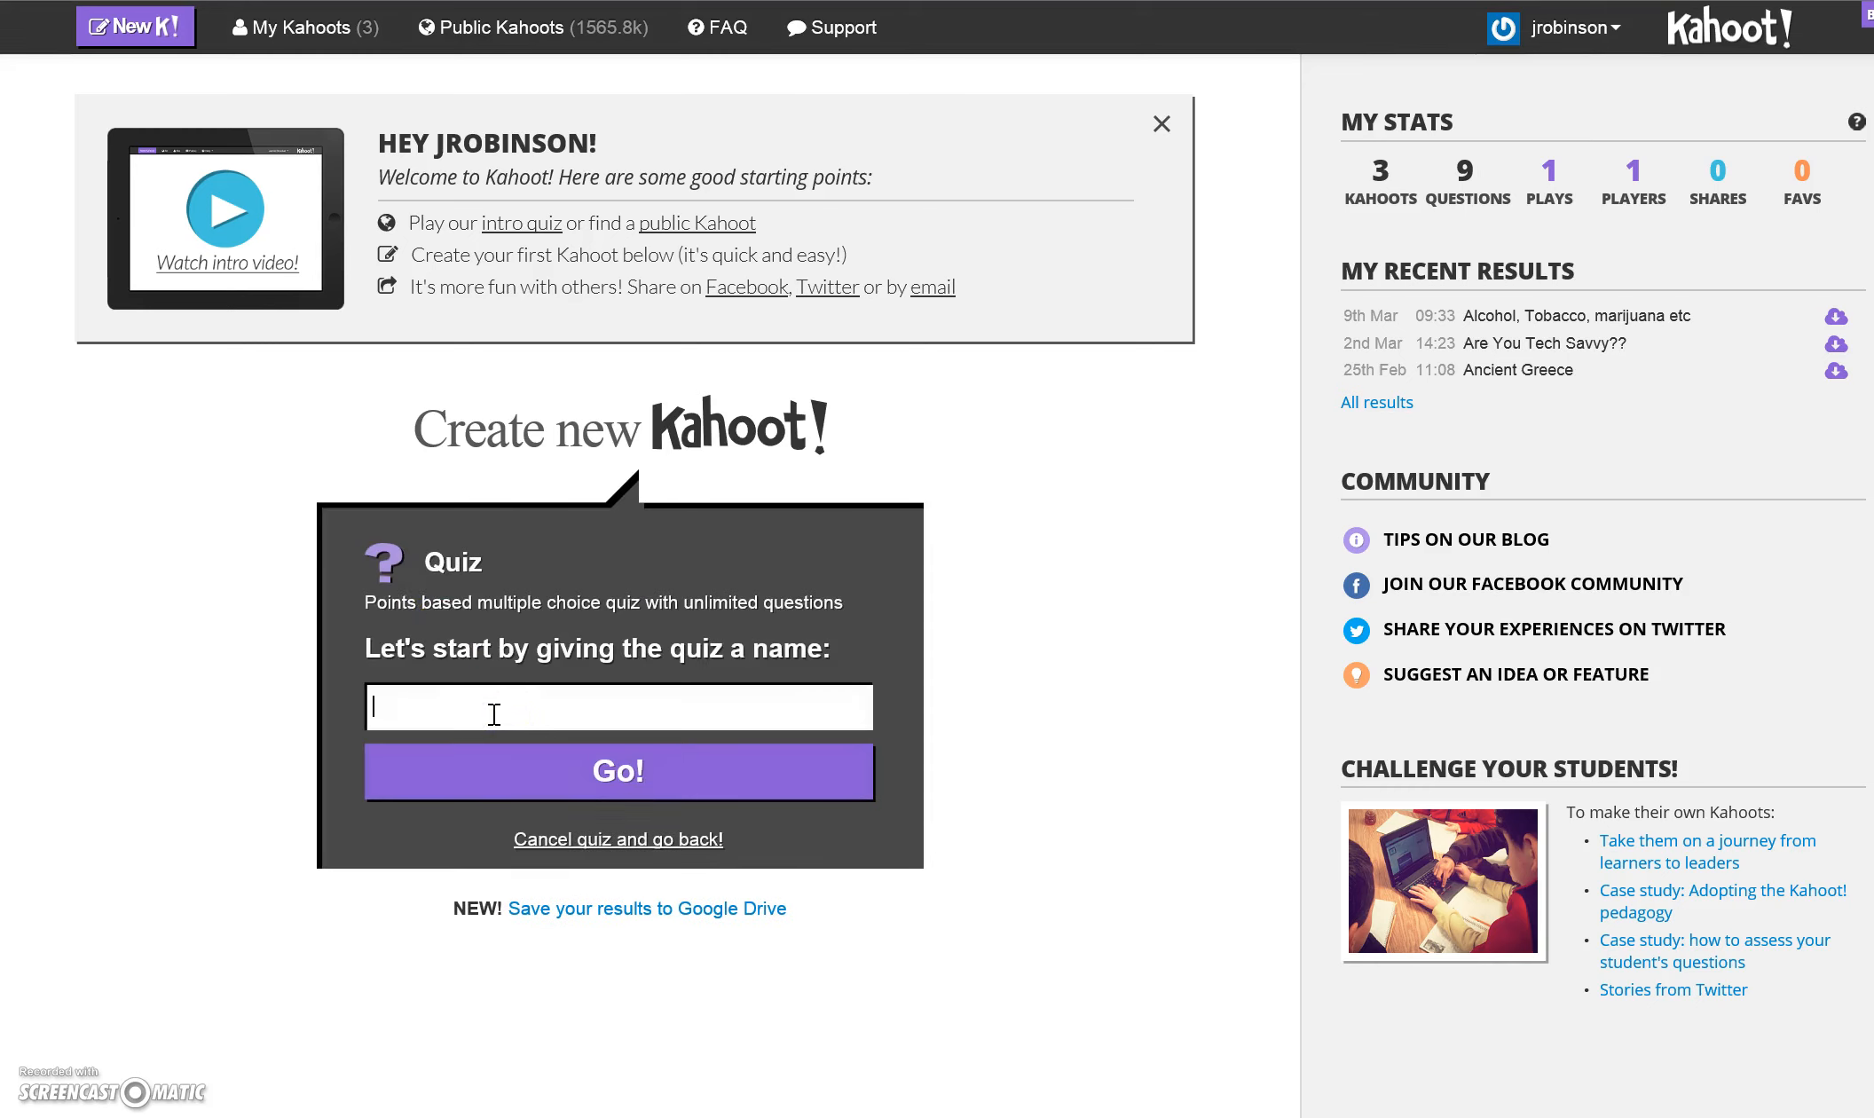
{"action": "type", "text": "Test Kahoot"}
{"action": "left_click", "coordinate": [648, 776]}
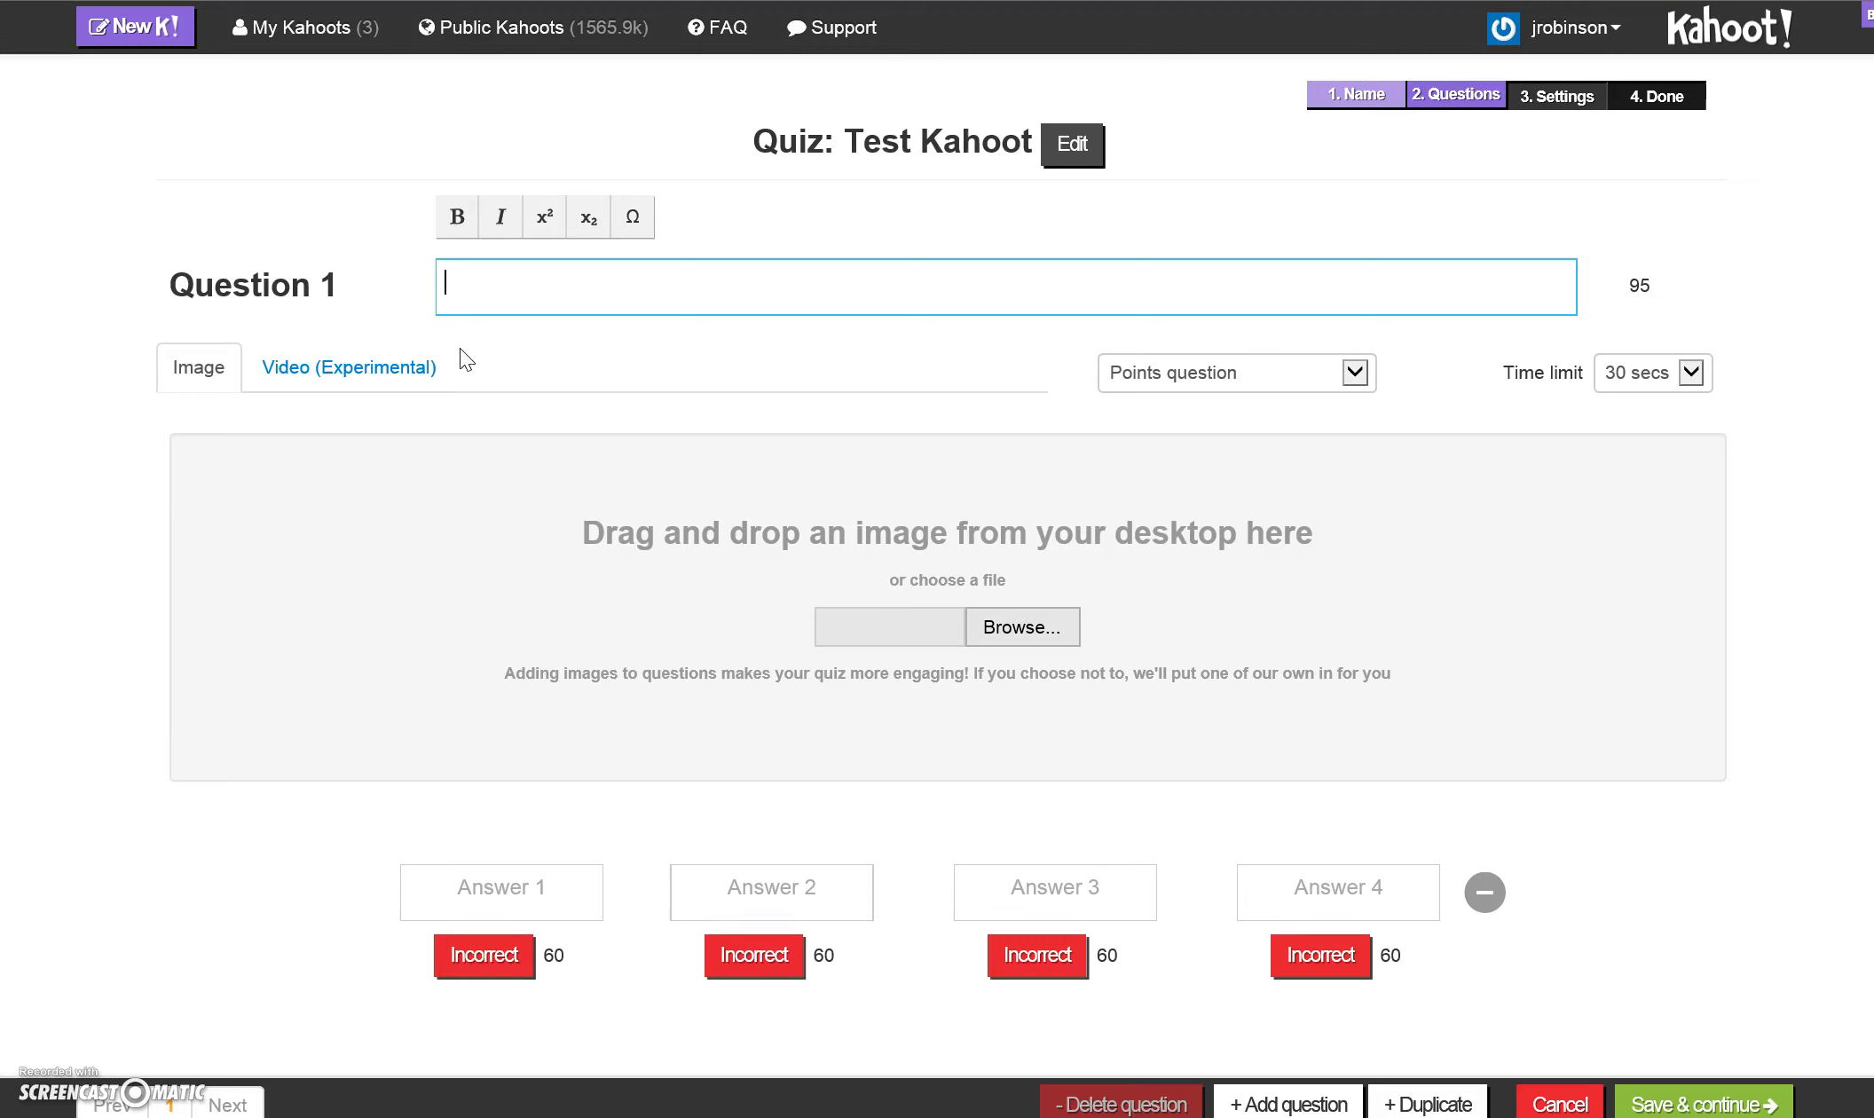
- Enter "What is the capital of New York?" as the text of question 1
{"action": "type", "text": "What is the capital of New York?"}
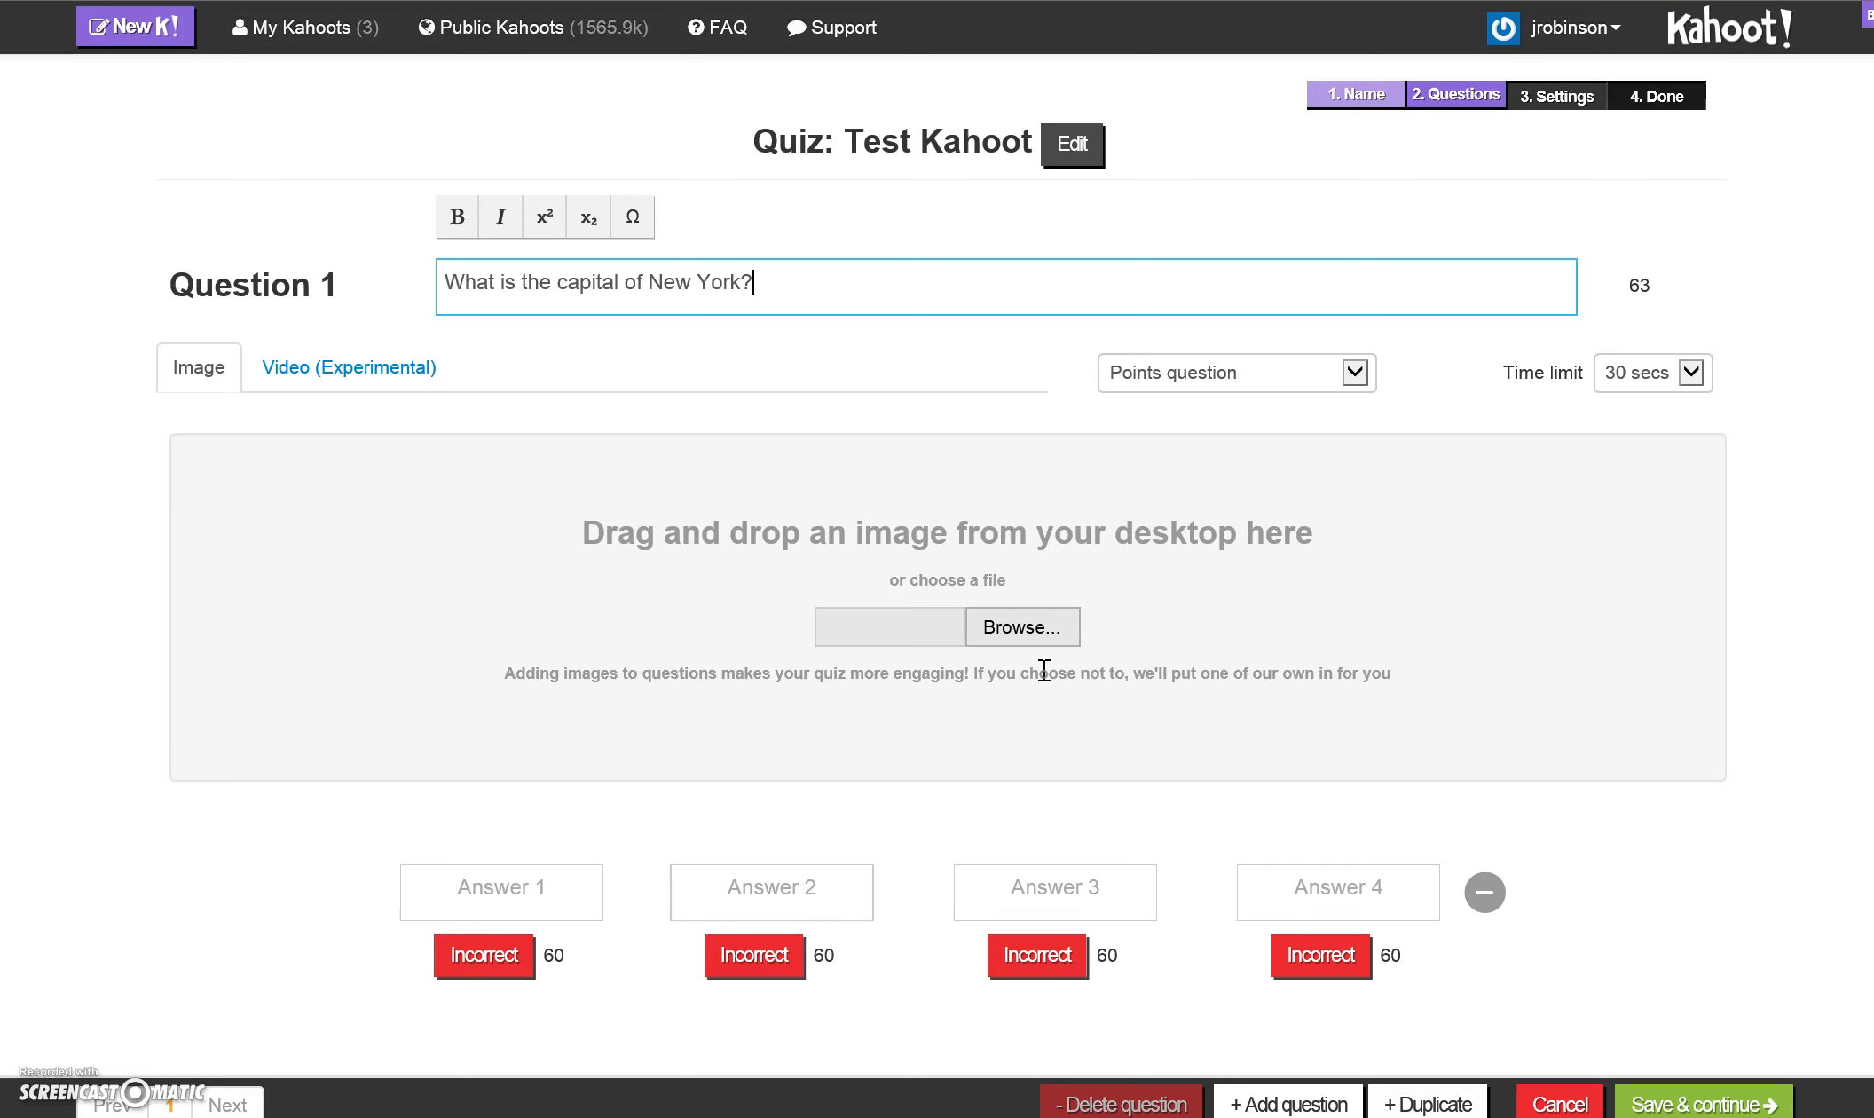
{"action": "left_click", "coordinate": [1019, 627]}
- Fill in the four answers of question 1 with Albany, Nassau, Queens and Lynbrook
{"action": "left_click", "coordinate": [559, 879]}
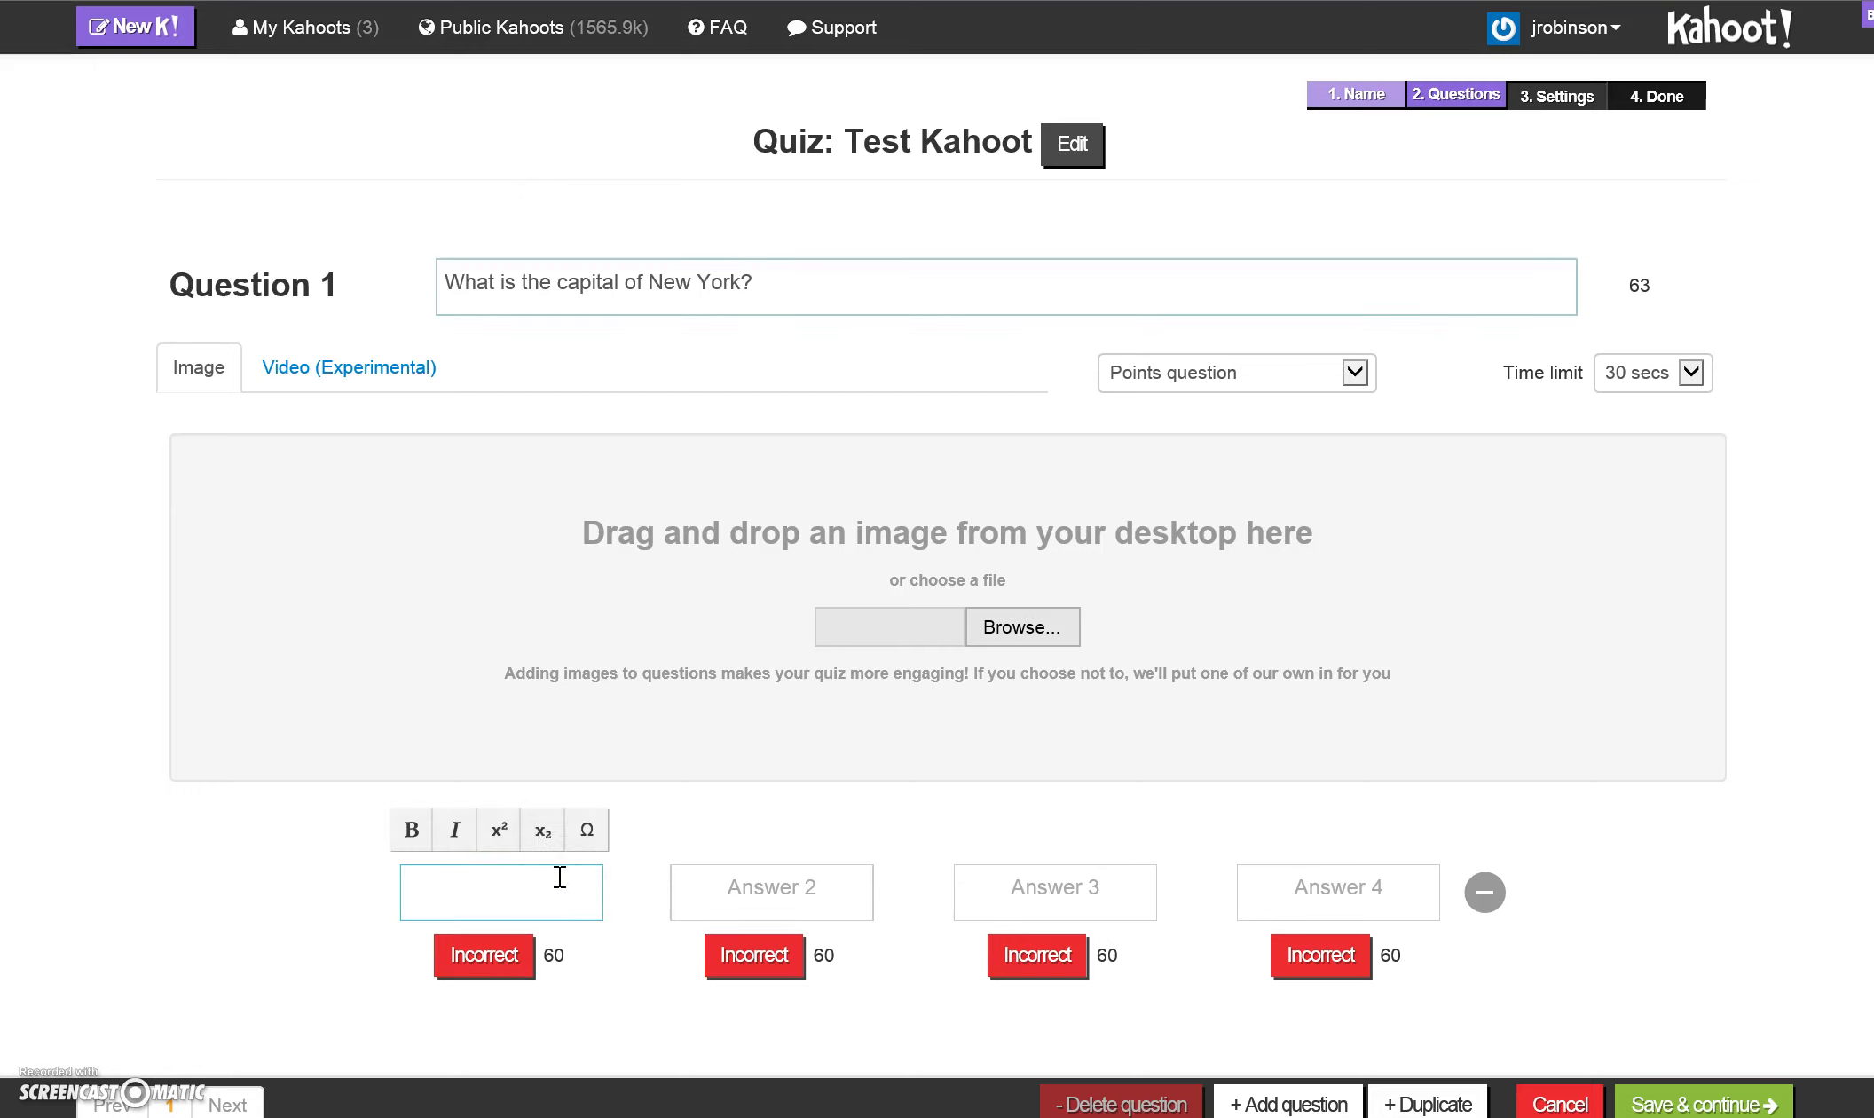
{"action": "type", "text": "Albany"}
{"action": "key", "text": "Tab"}
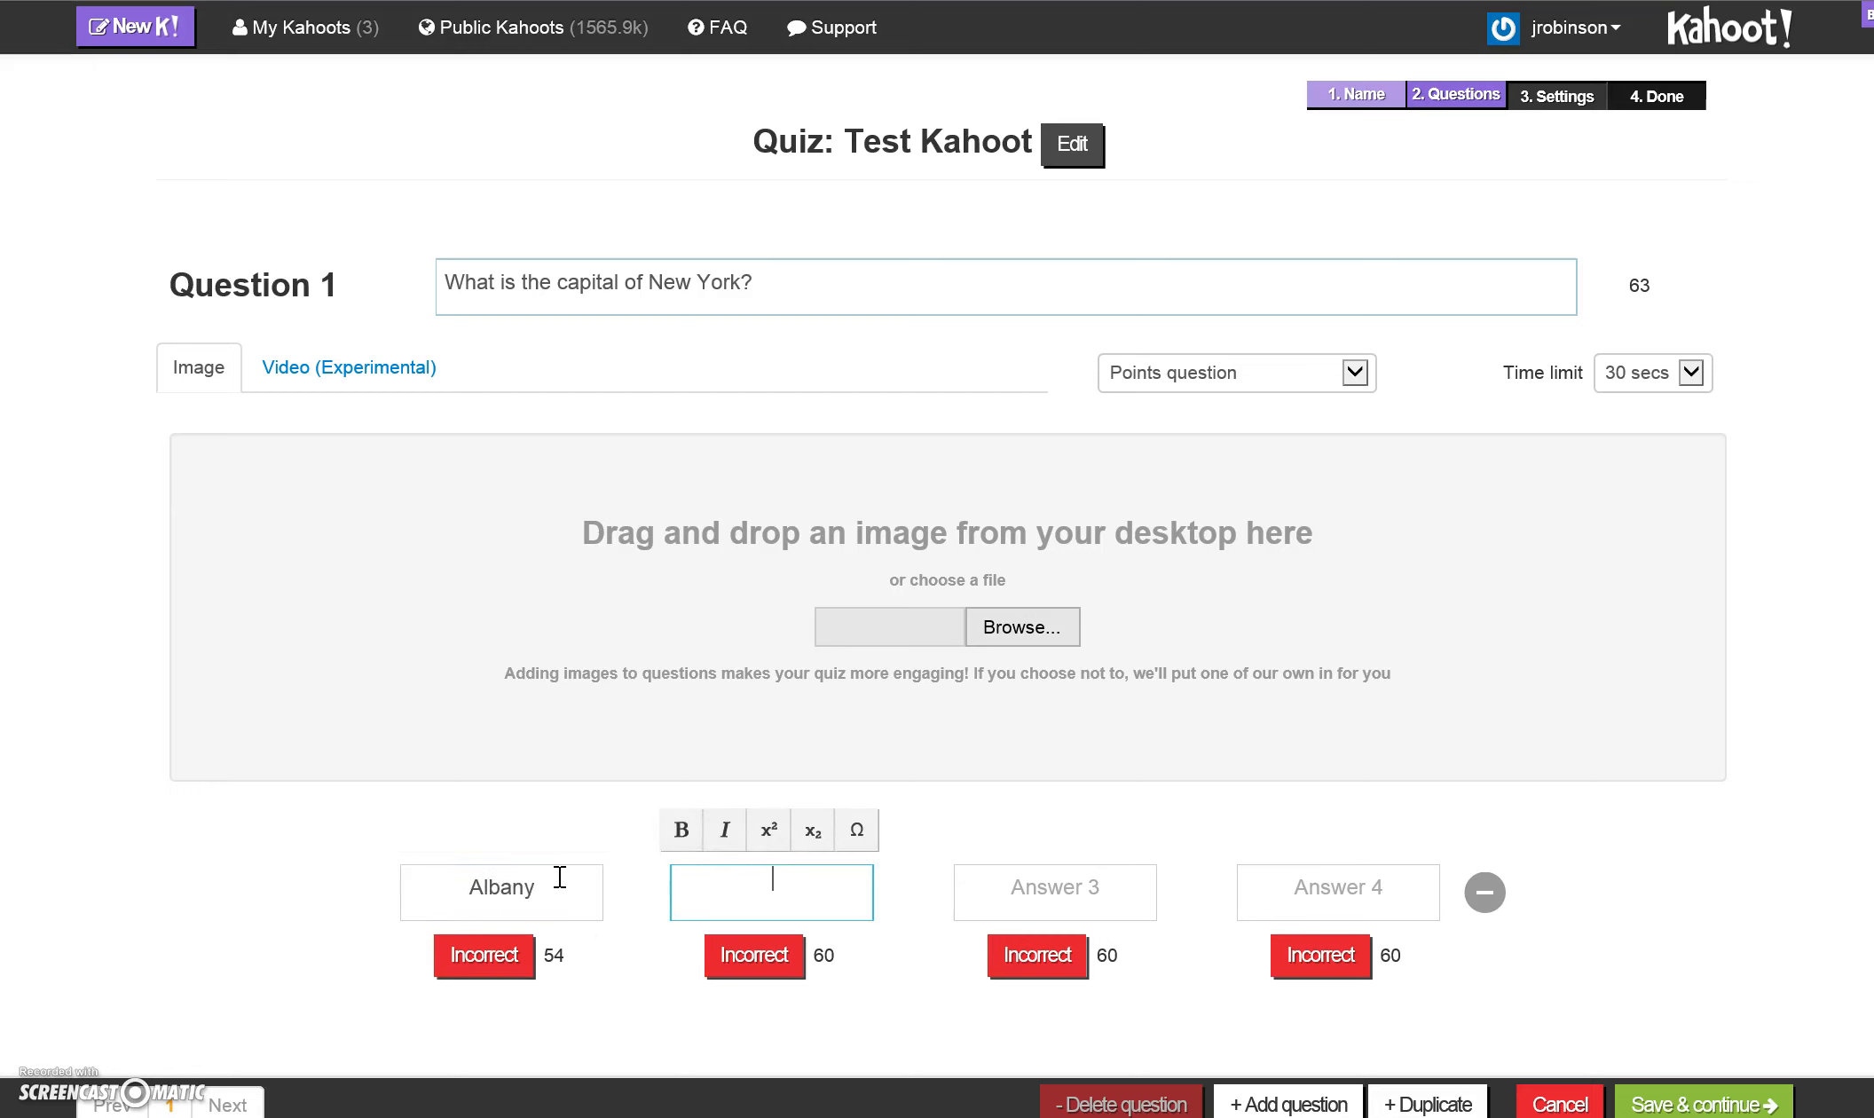
{"action": "type", "text": "Nass"}
{"action": "type", "text": "au"}
{"action": "type", "text": "Queens"}
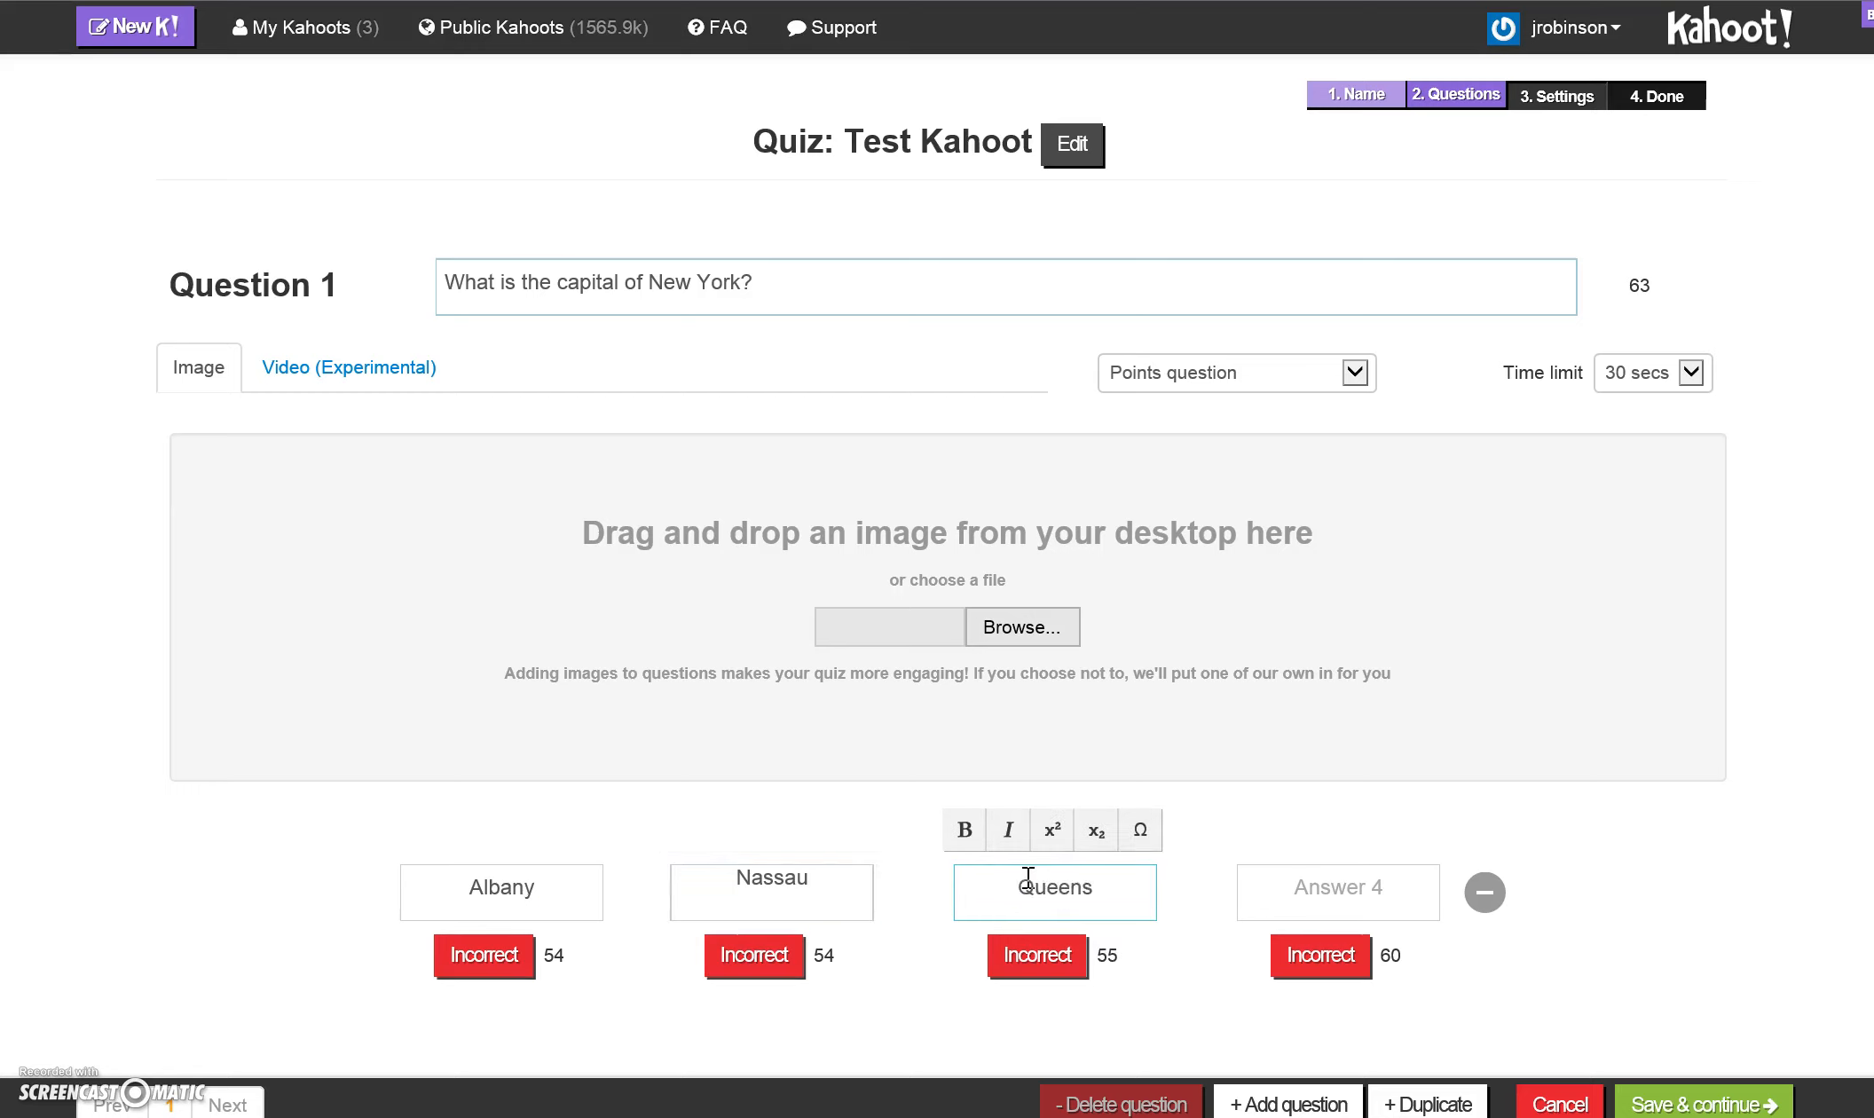
{"action": "left_click", "coordinate": [1358, 883]}
{"action": "type", "text": "Lynbrook"}
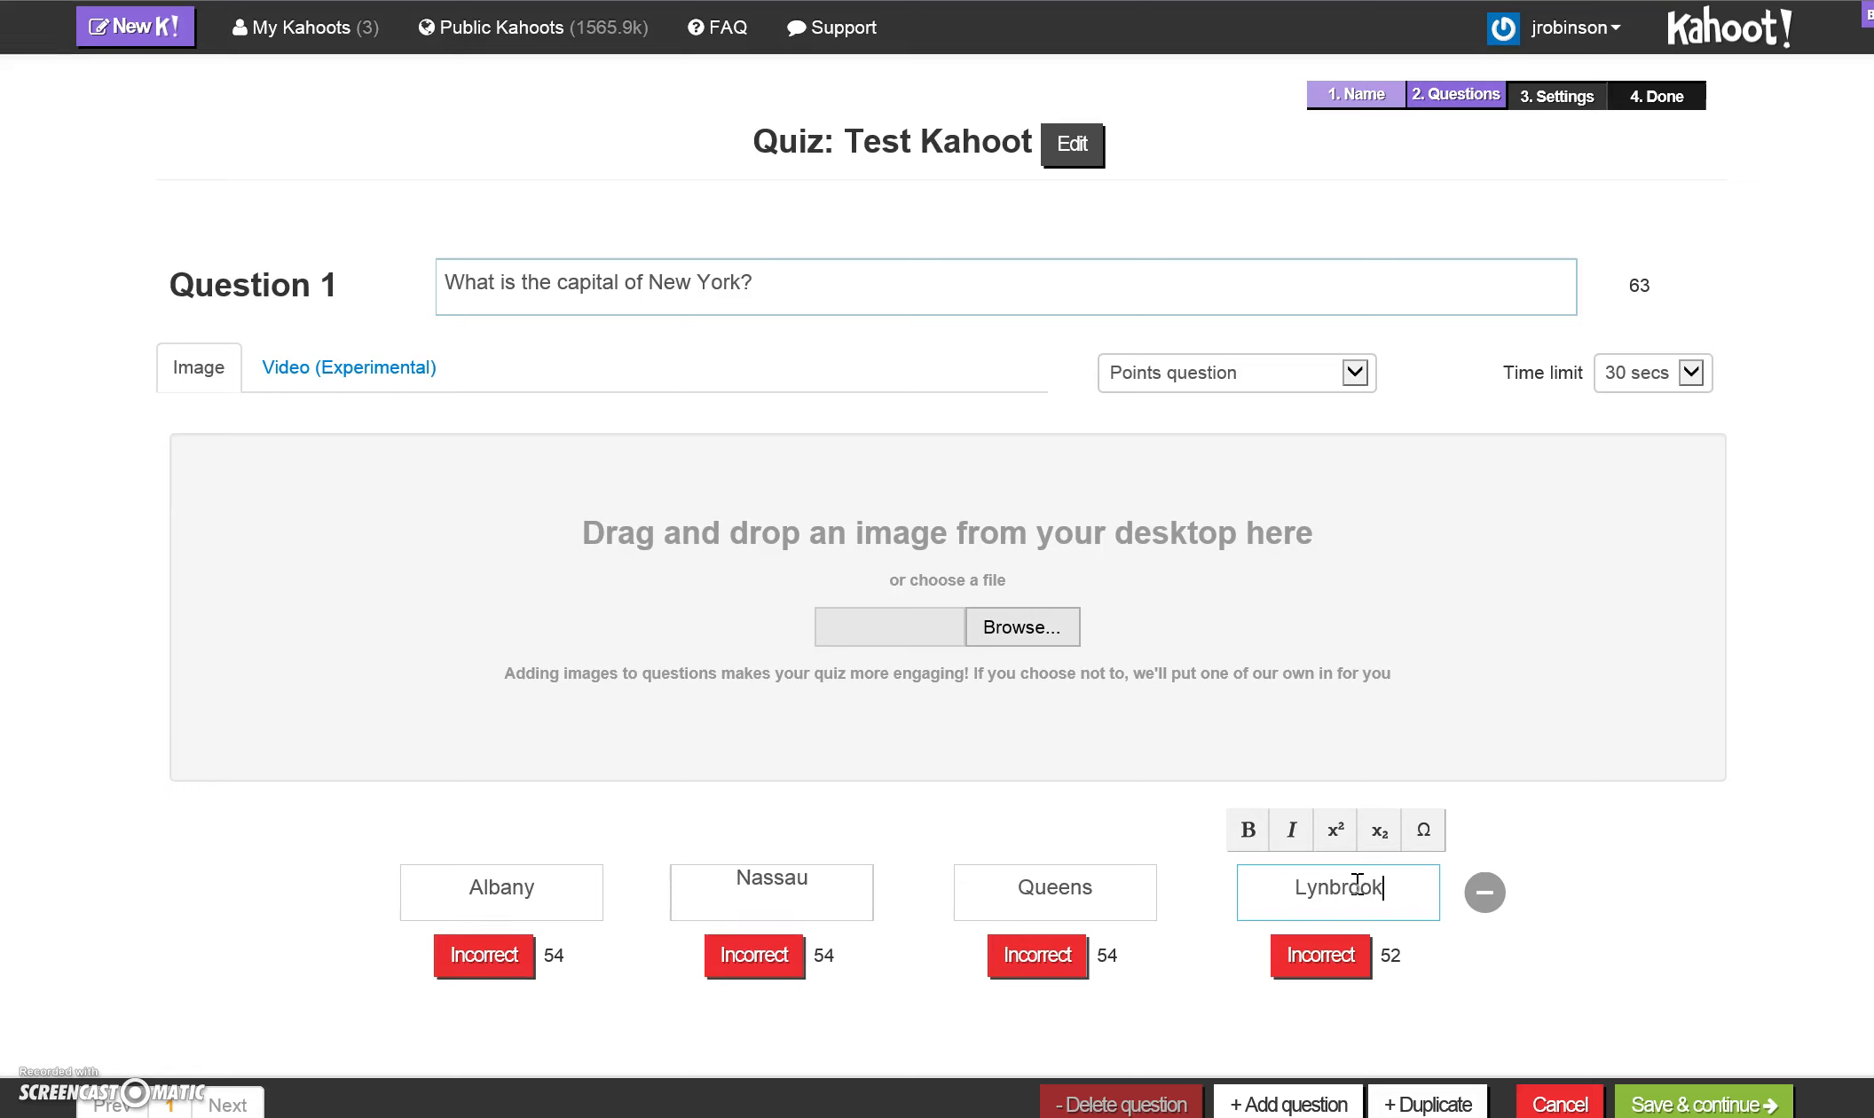
- Mark Albany as the correct answer and remove the fourth answer from question 1
{"action": "left_click", "coordinate": [500, 977]}
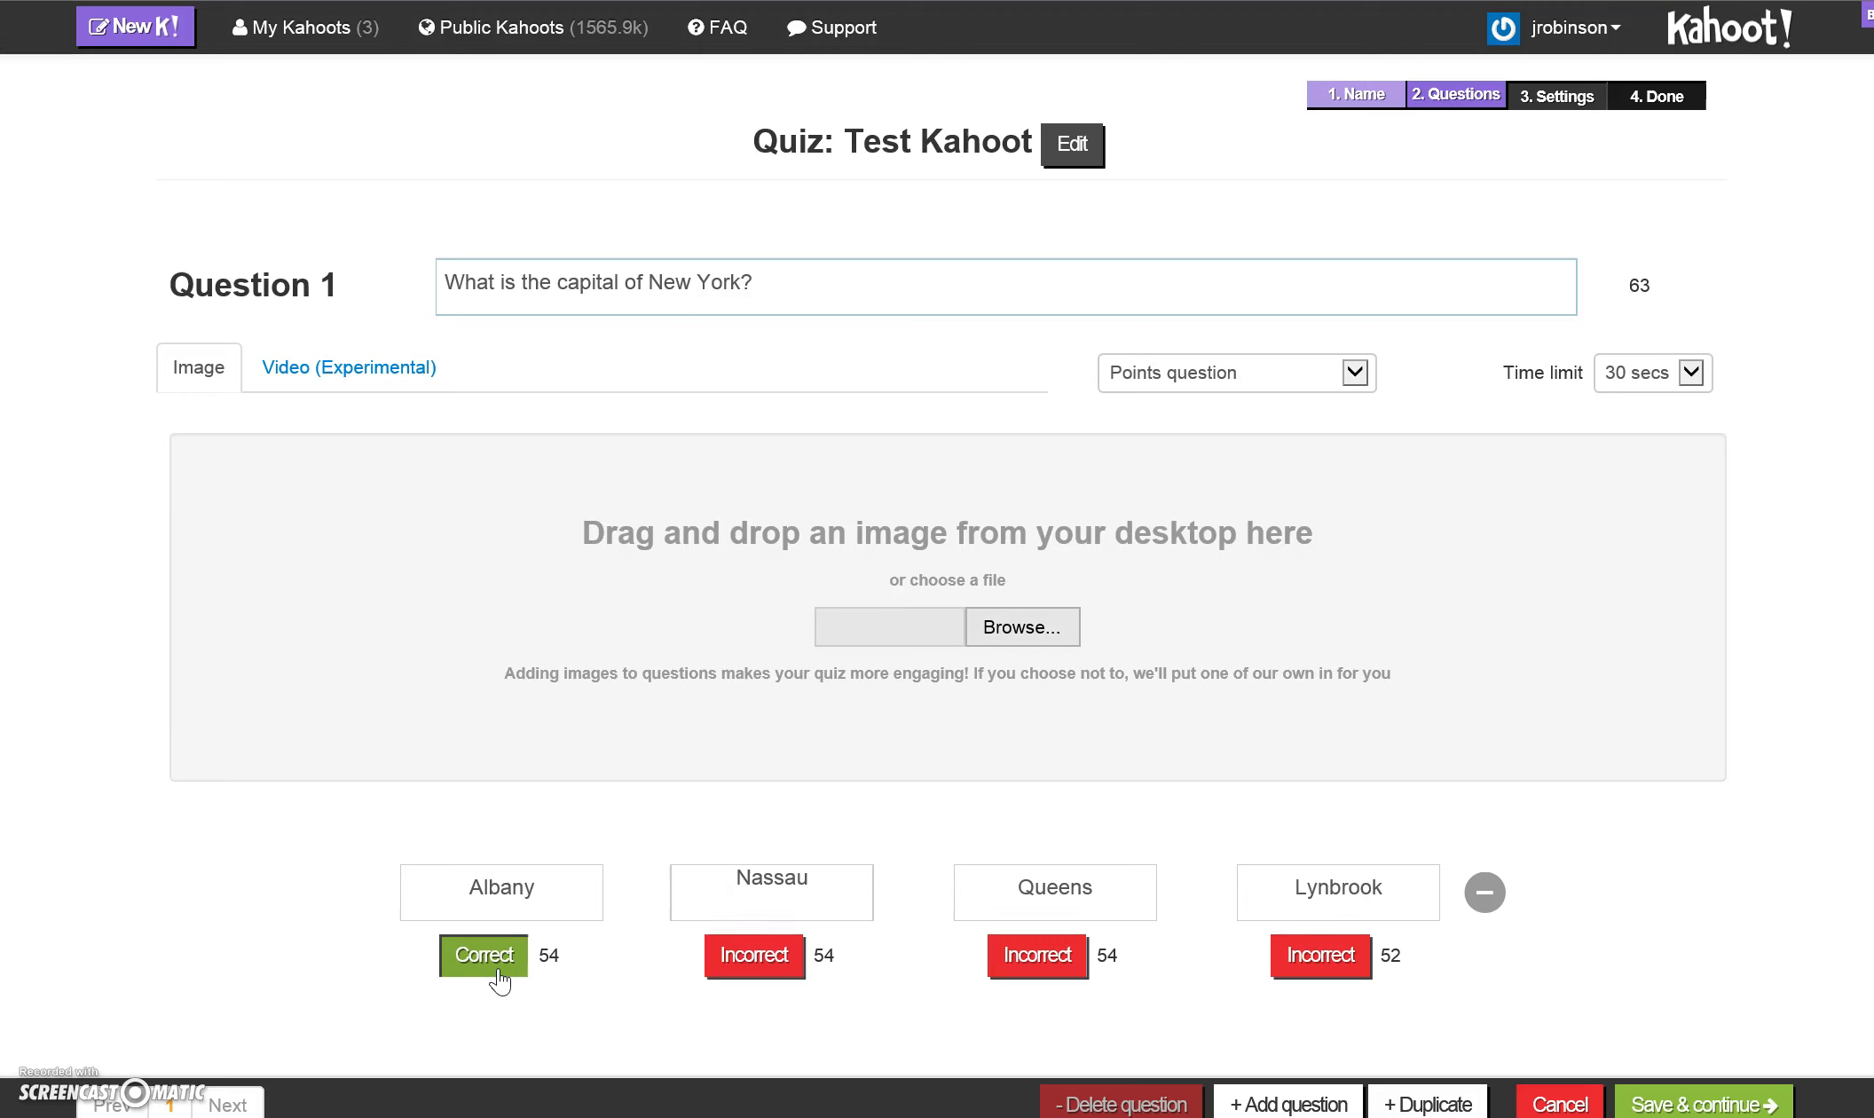
{"action": "left_click", "coordinate": [1486, 895]}
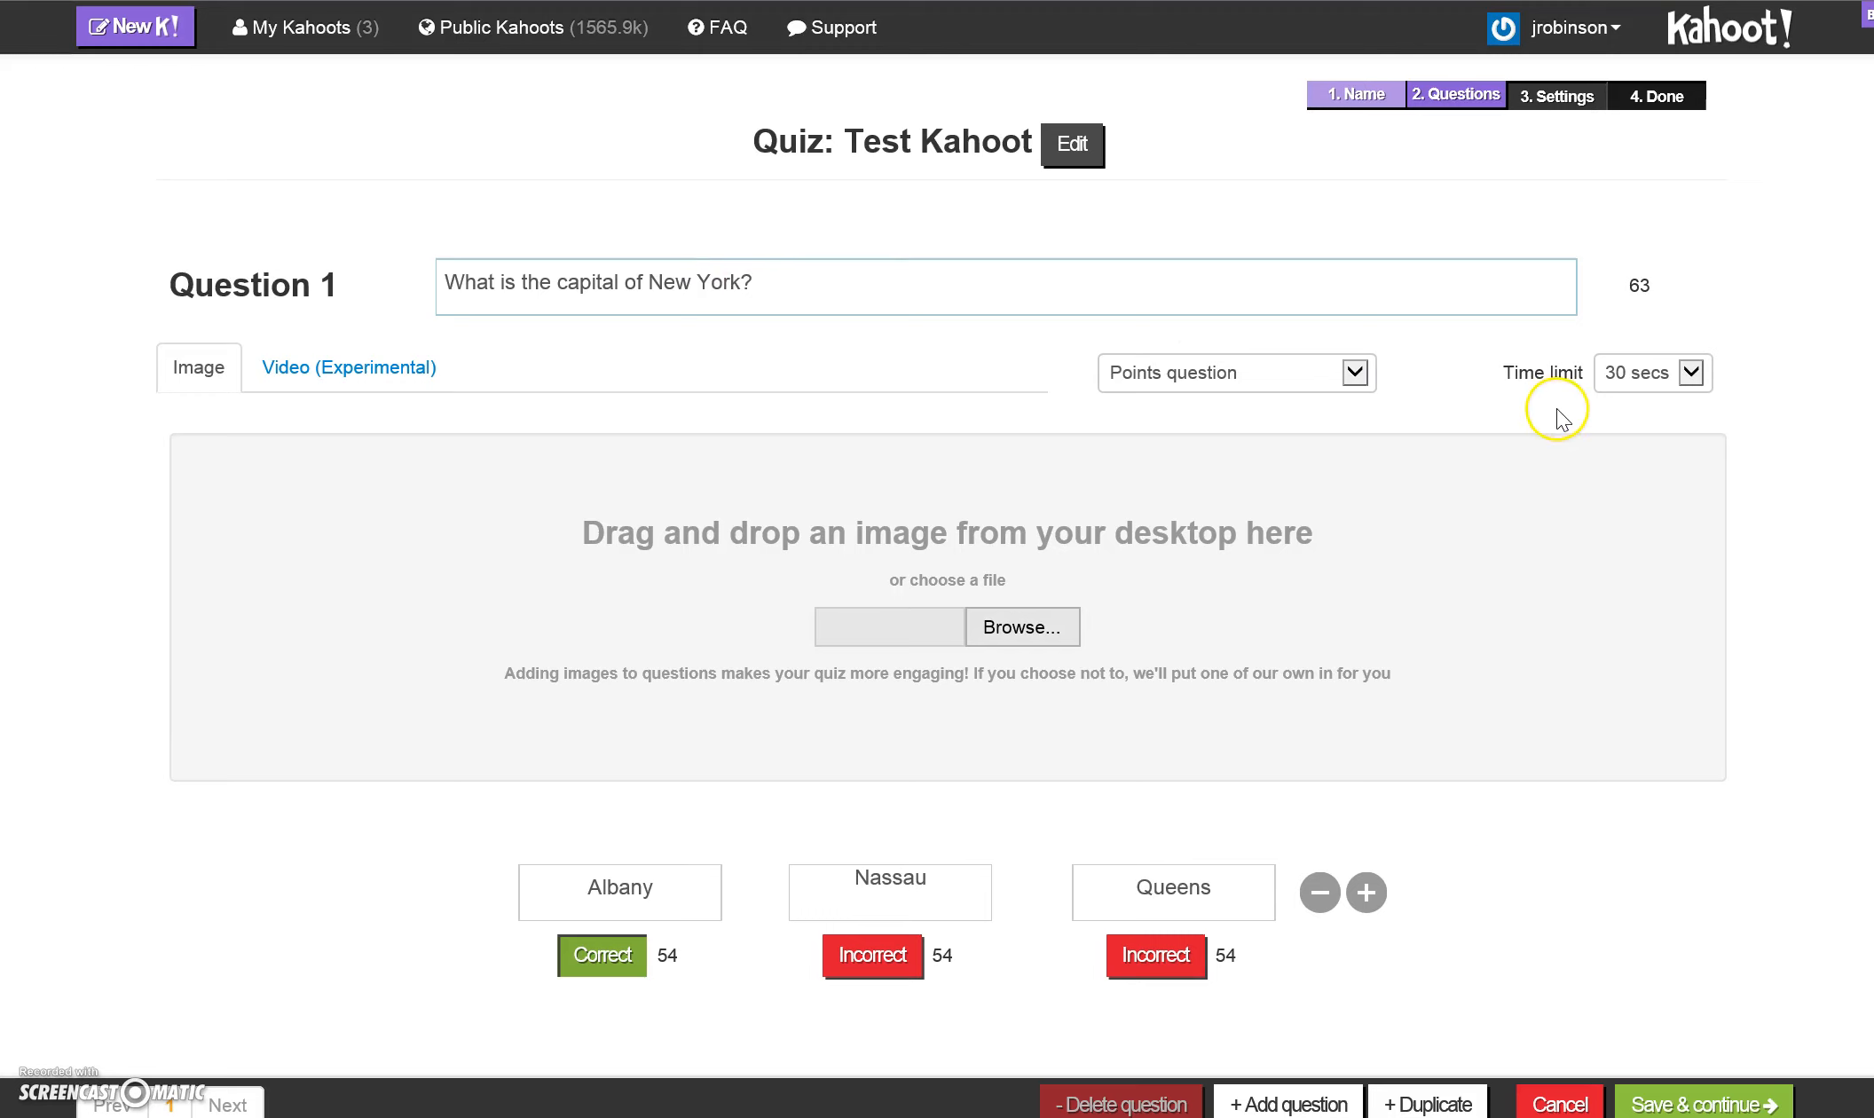
- Examine the time limit choices and the YouTube video settings available for question 1
{"action": "left_click", "coordinate": [1693, 374]}
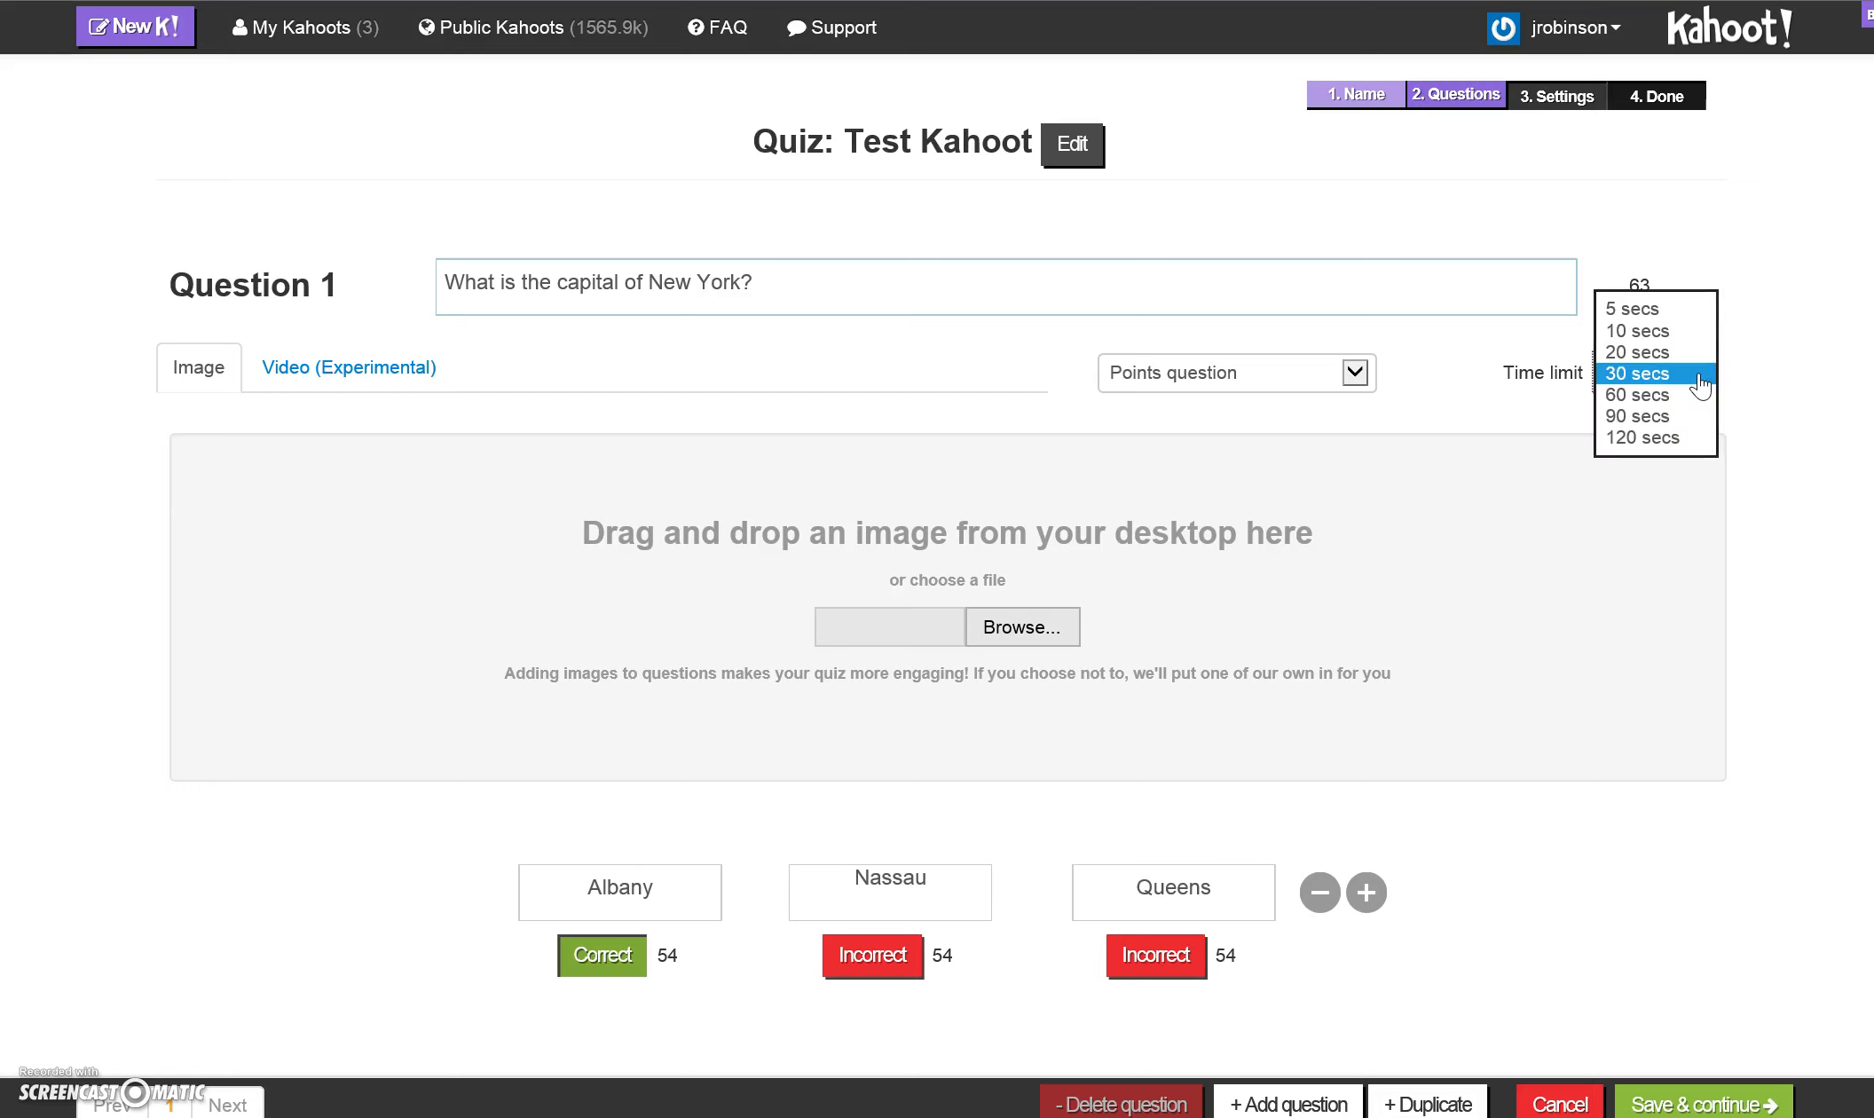
{"action": "left_click", "coordinate": [1753, 374]}
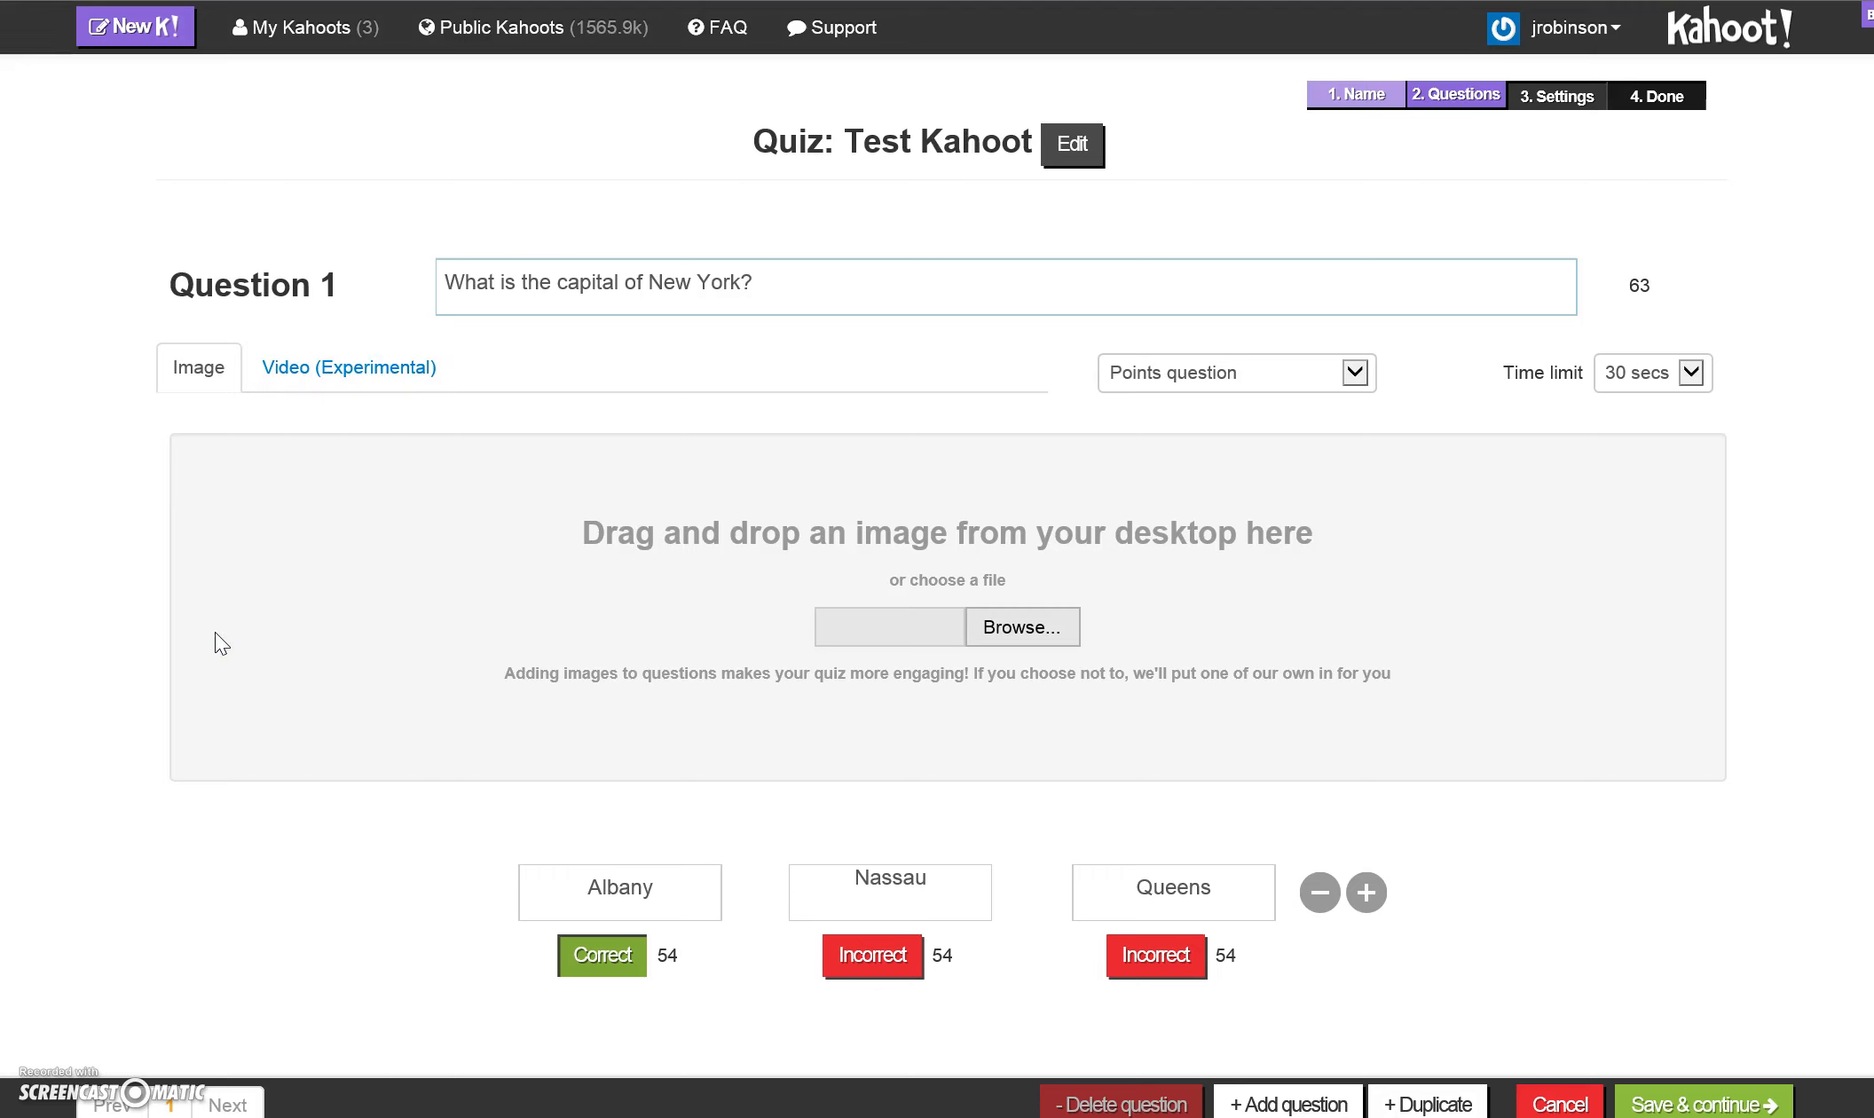
{"action": "left_click", "coordinate": [348, 366]}
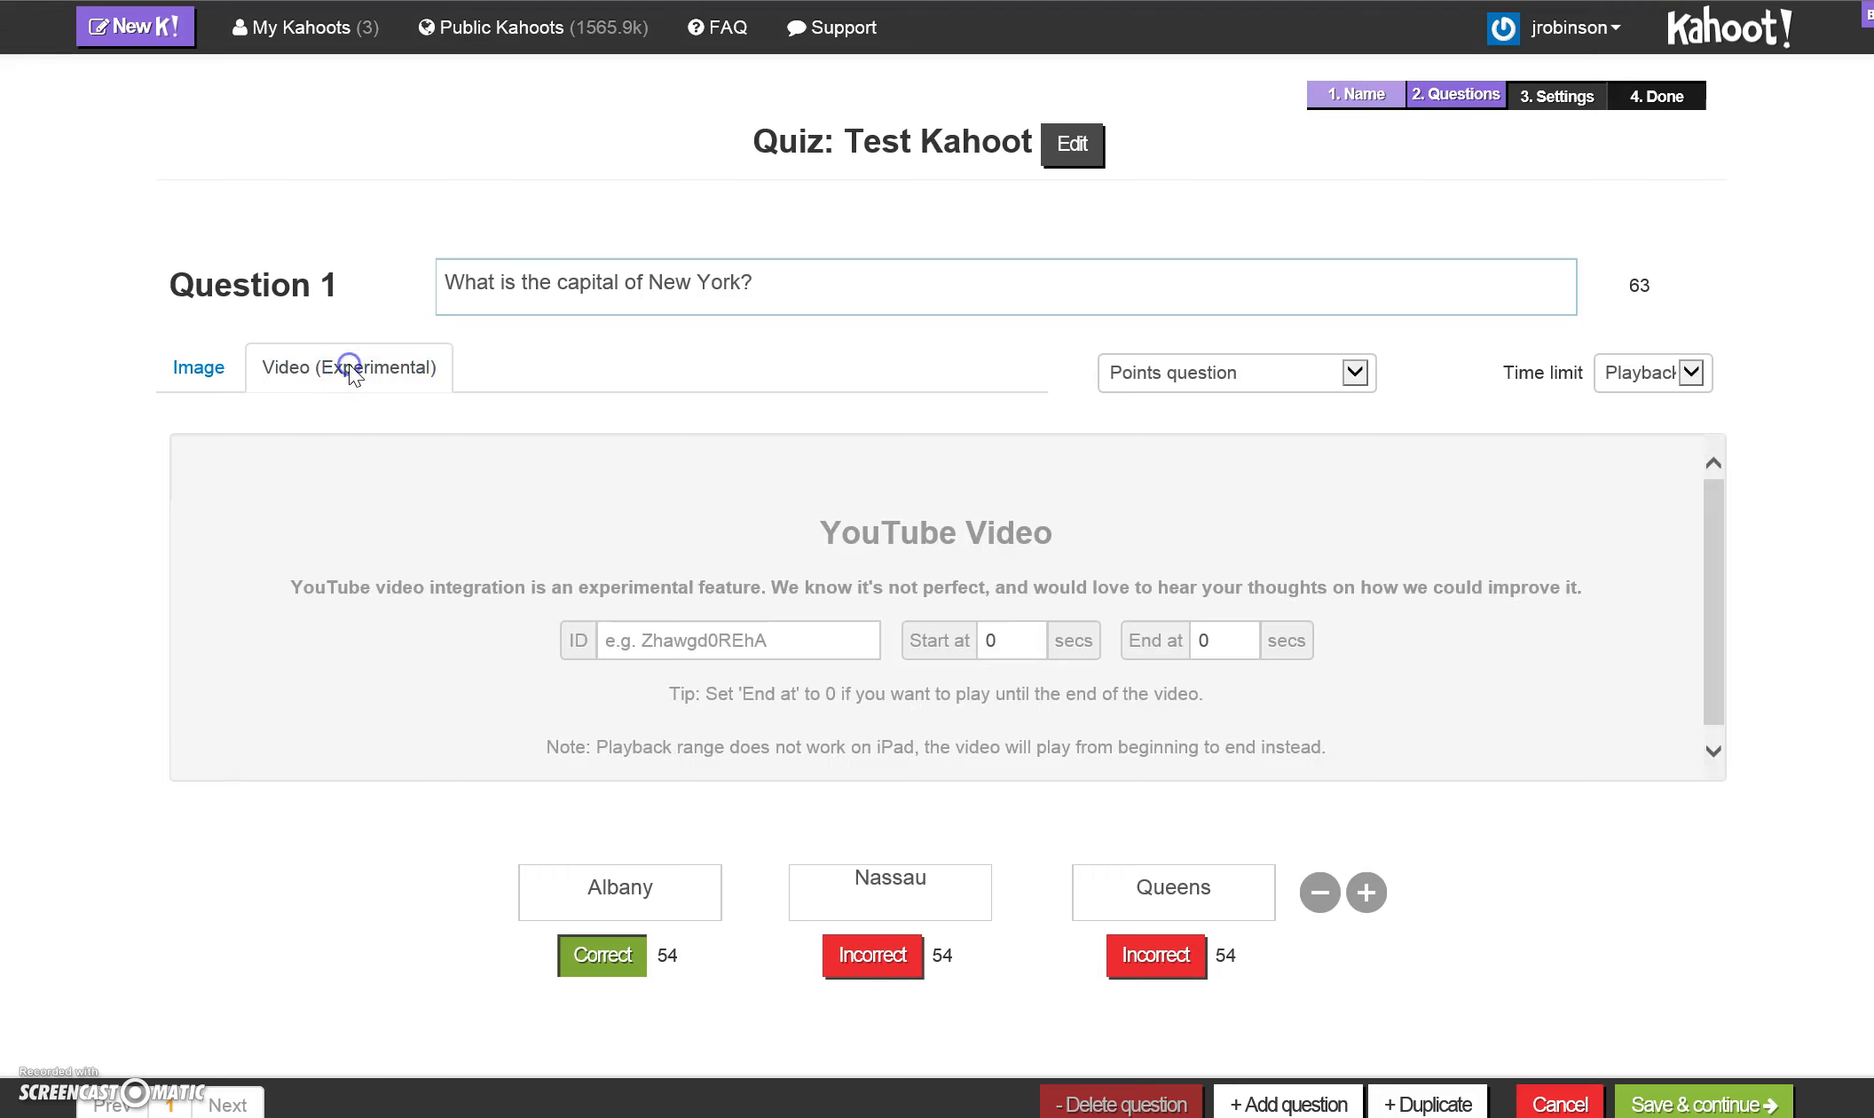
{"action": "left_click", "coordinate": [418, 385]}
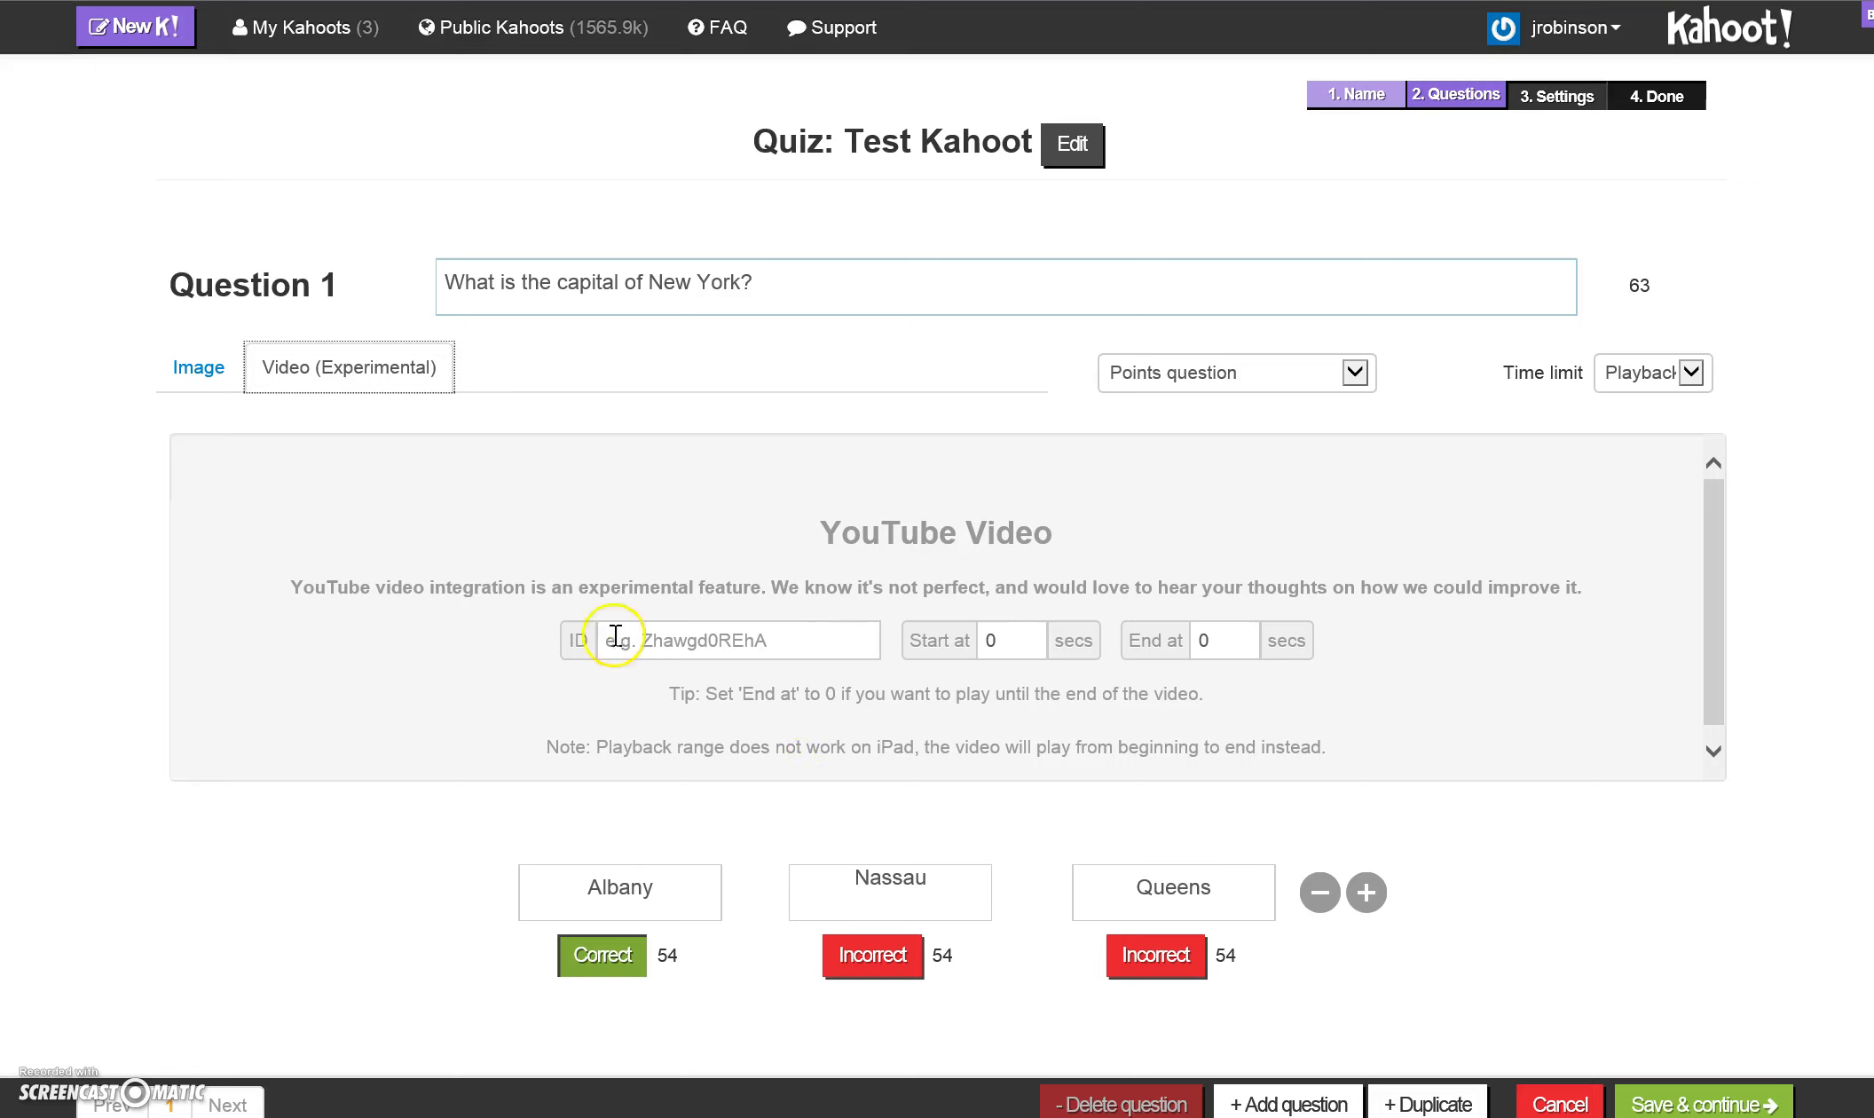
{"action": "left_click", "coordinate": [214, 376]}
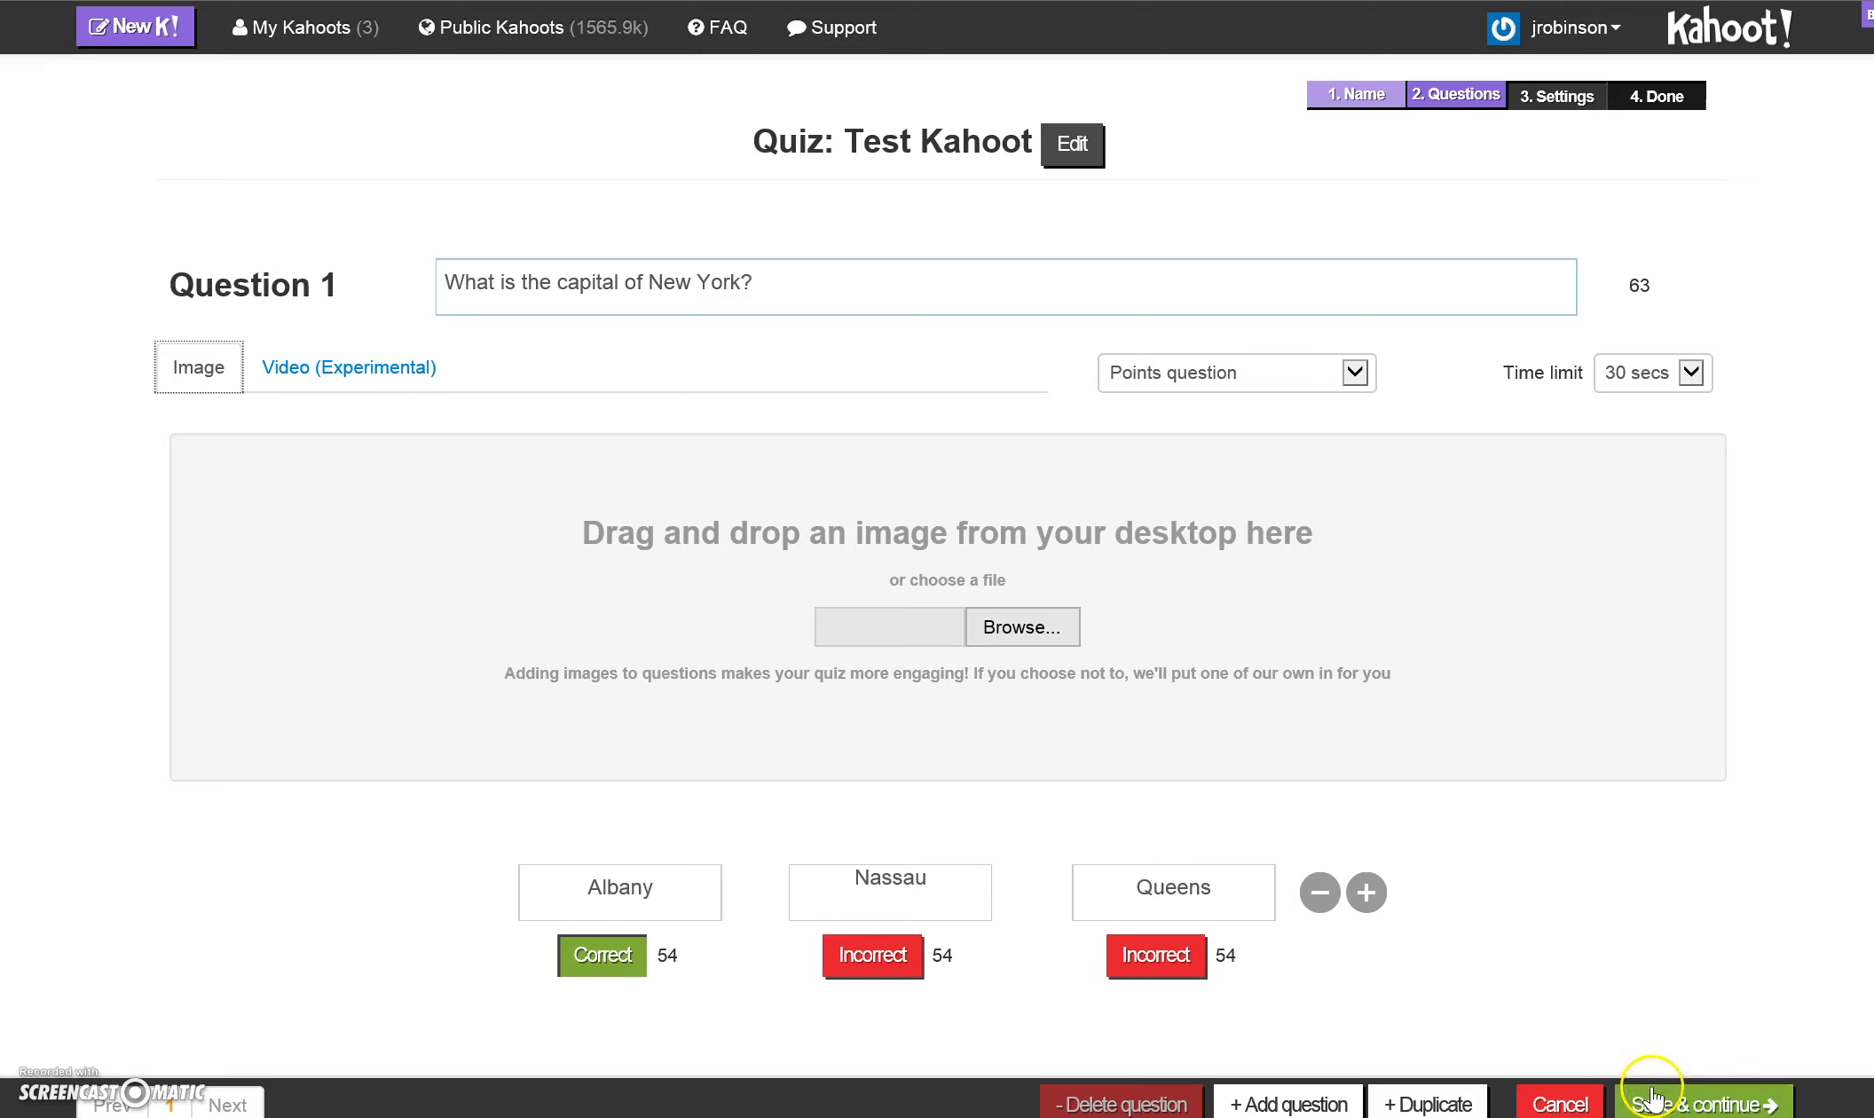
- Add a blank second question to the quiz and delete it
{"action": "left_click", "coordinate": [1297, 1103]}
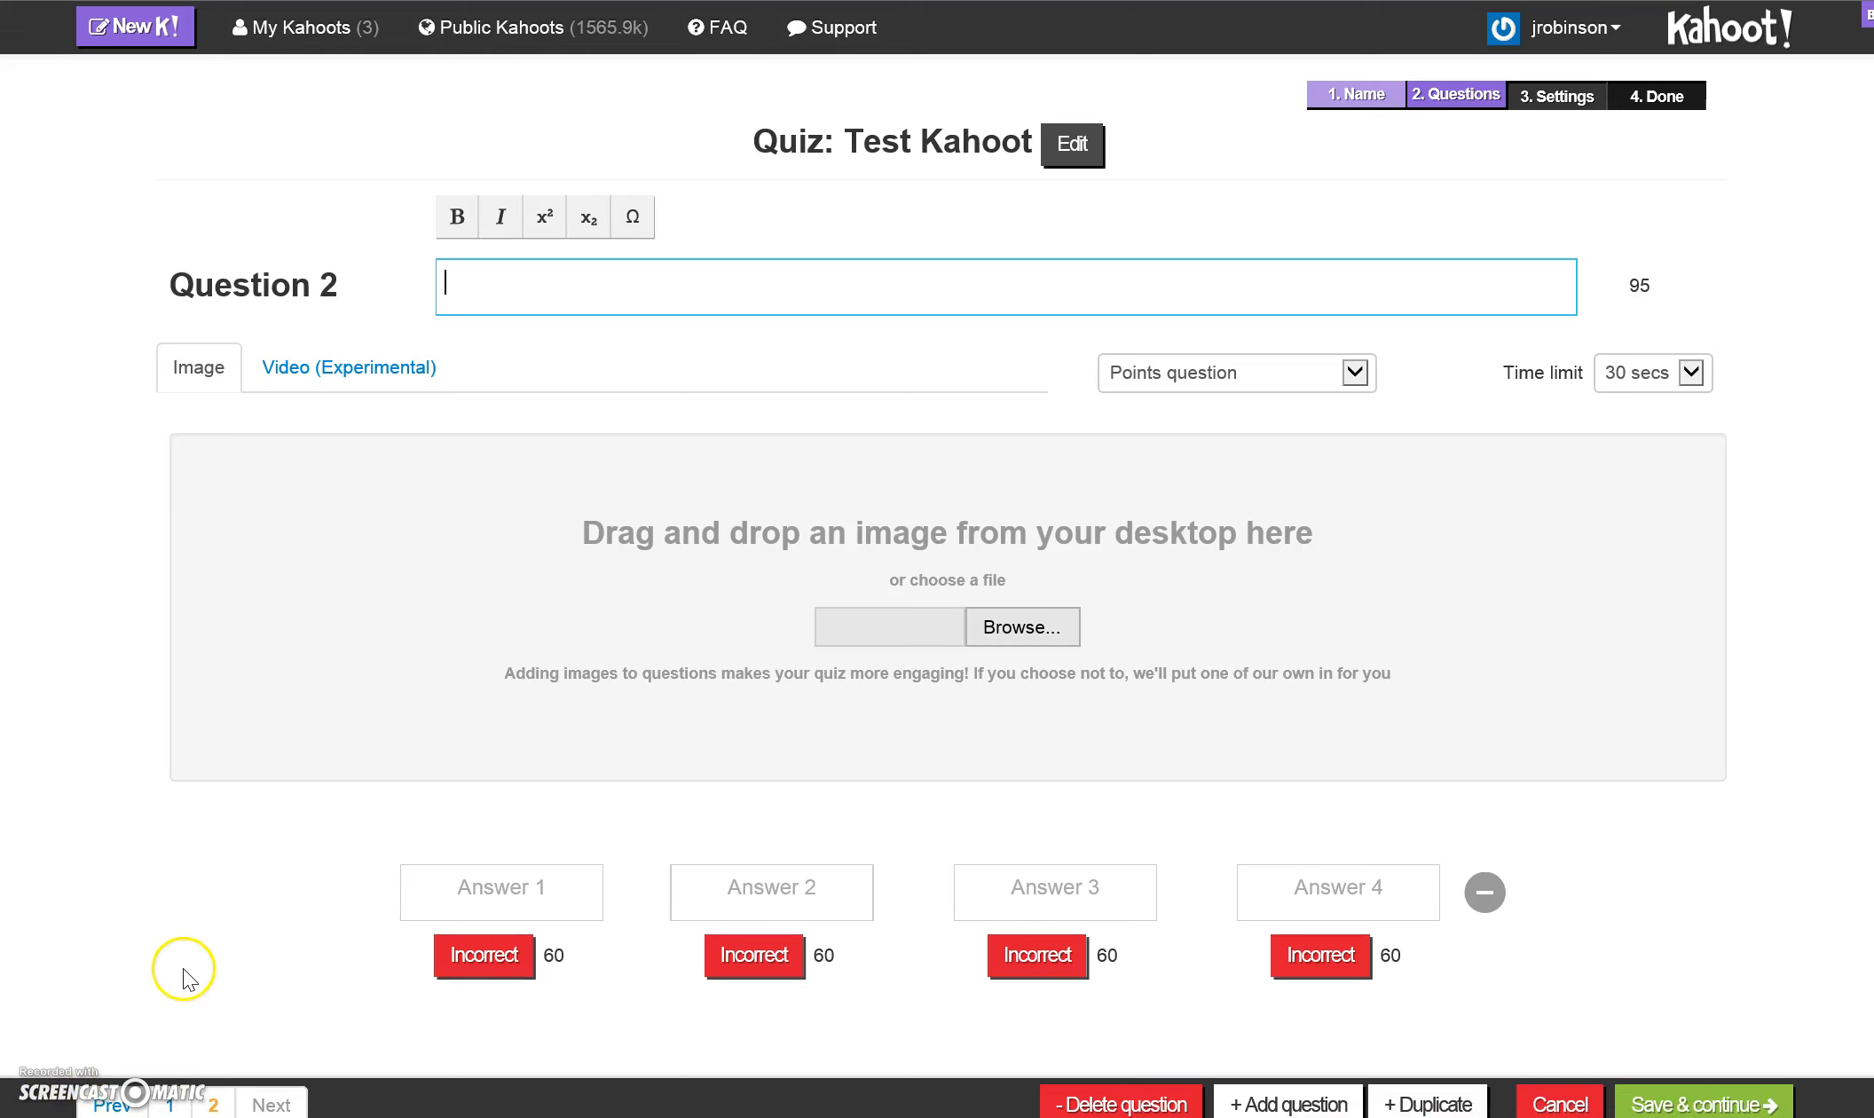
{"action": "left_click", "coordinate": [169, 1106]}
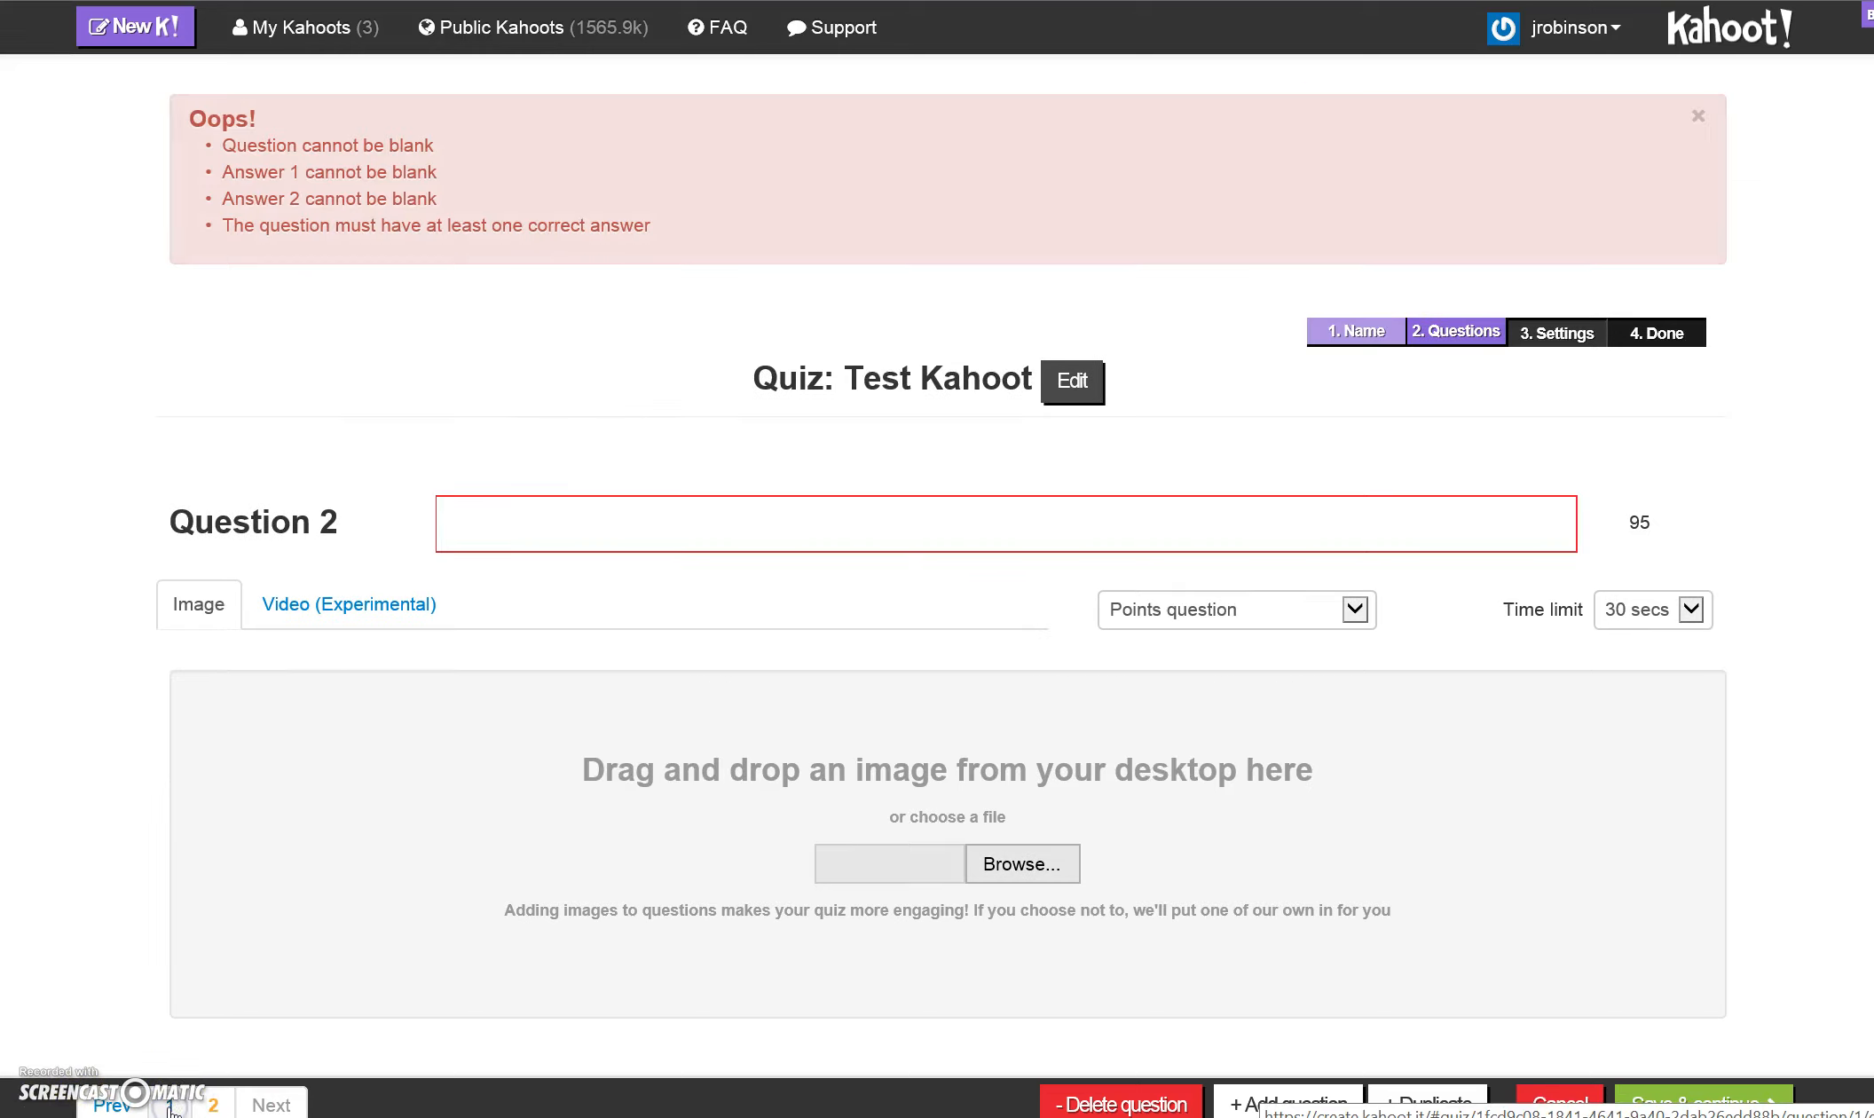
{"action": "left_click", "coordinate": [171, 1108]}
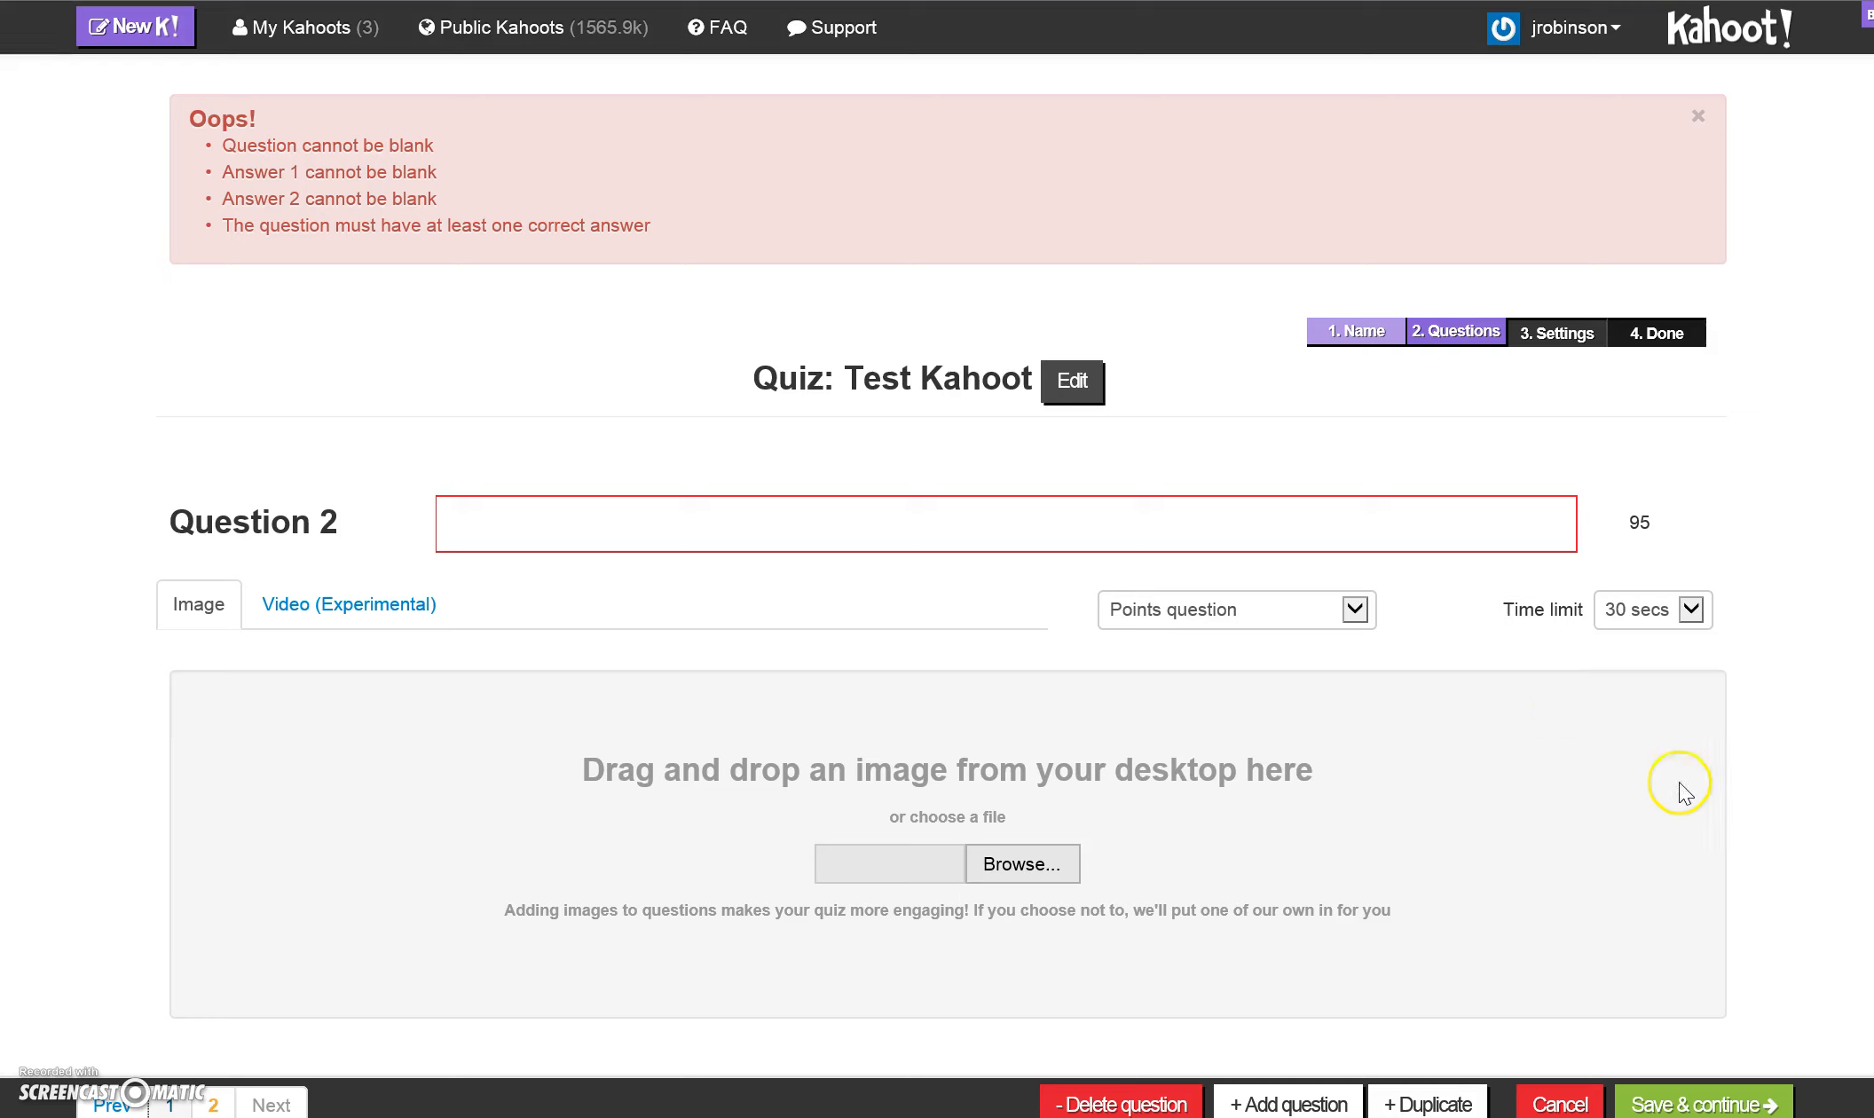
{"action": "left_click", "coordinate": [1691, 1103]}
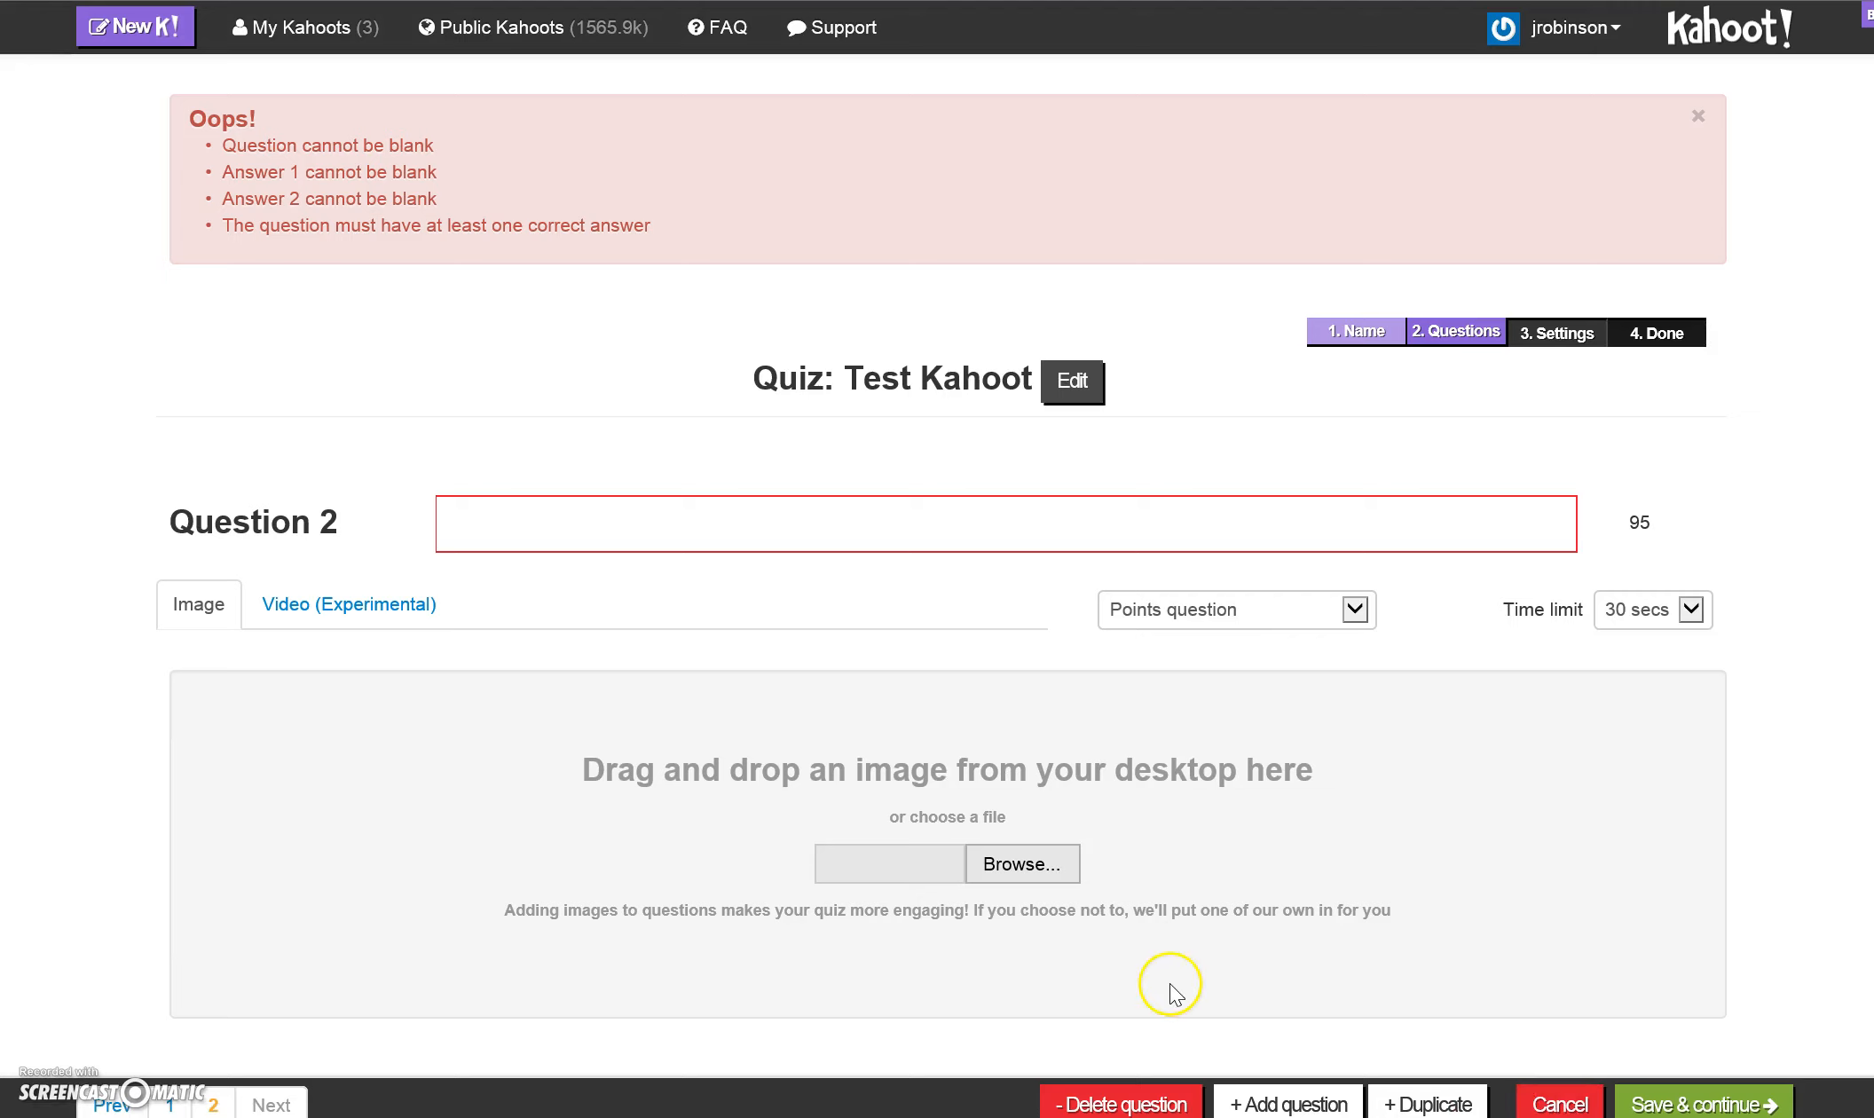
{"action": "left_click", "coordinate": [1132, 1103]}
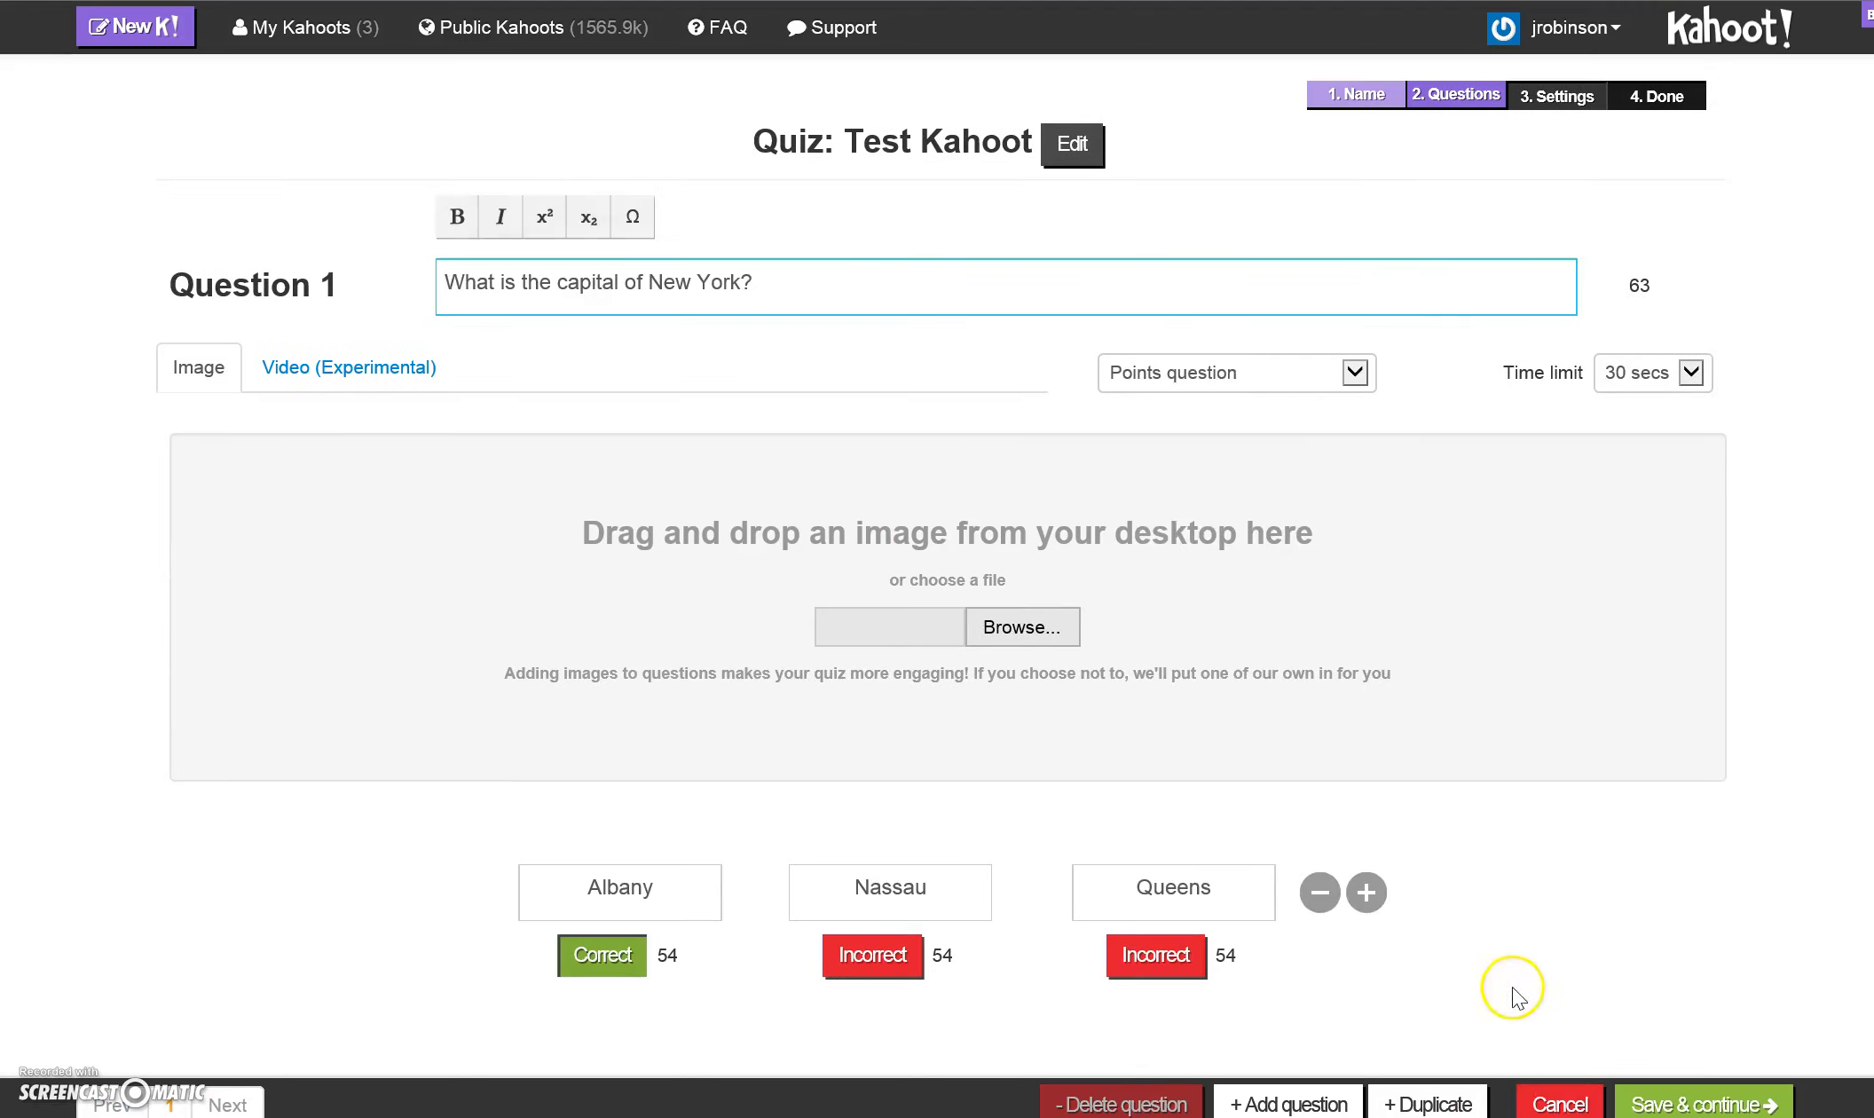
- Save the quiz questions and continue to the quiz settings
{"action": "left_click", "coordinate": [1680, 1105]}
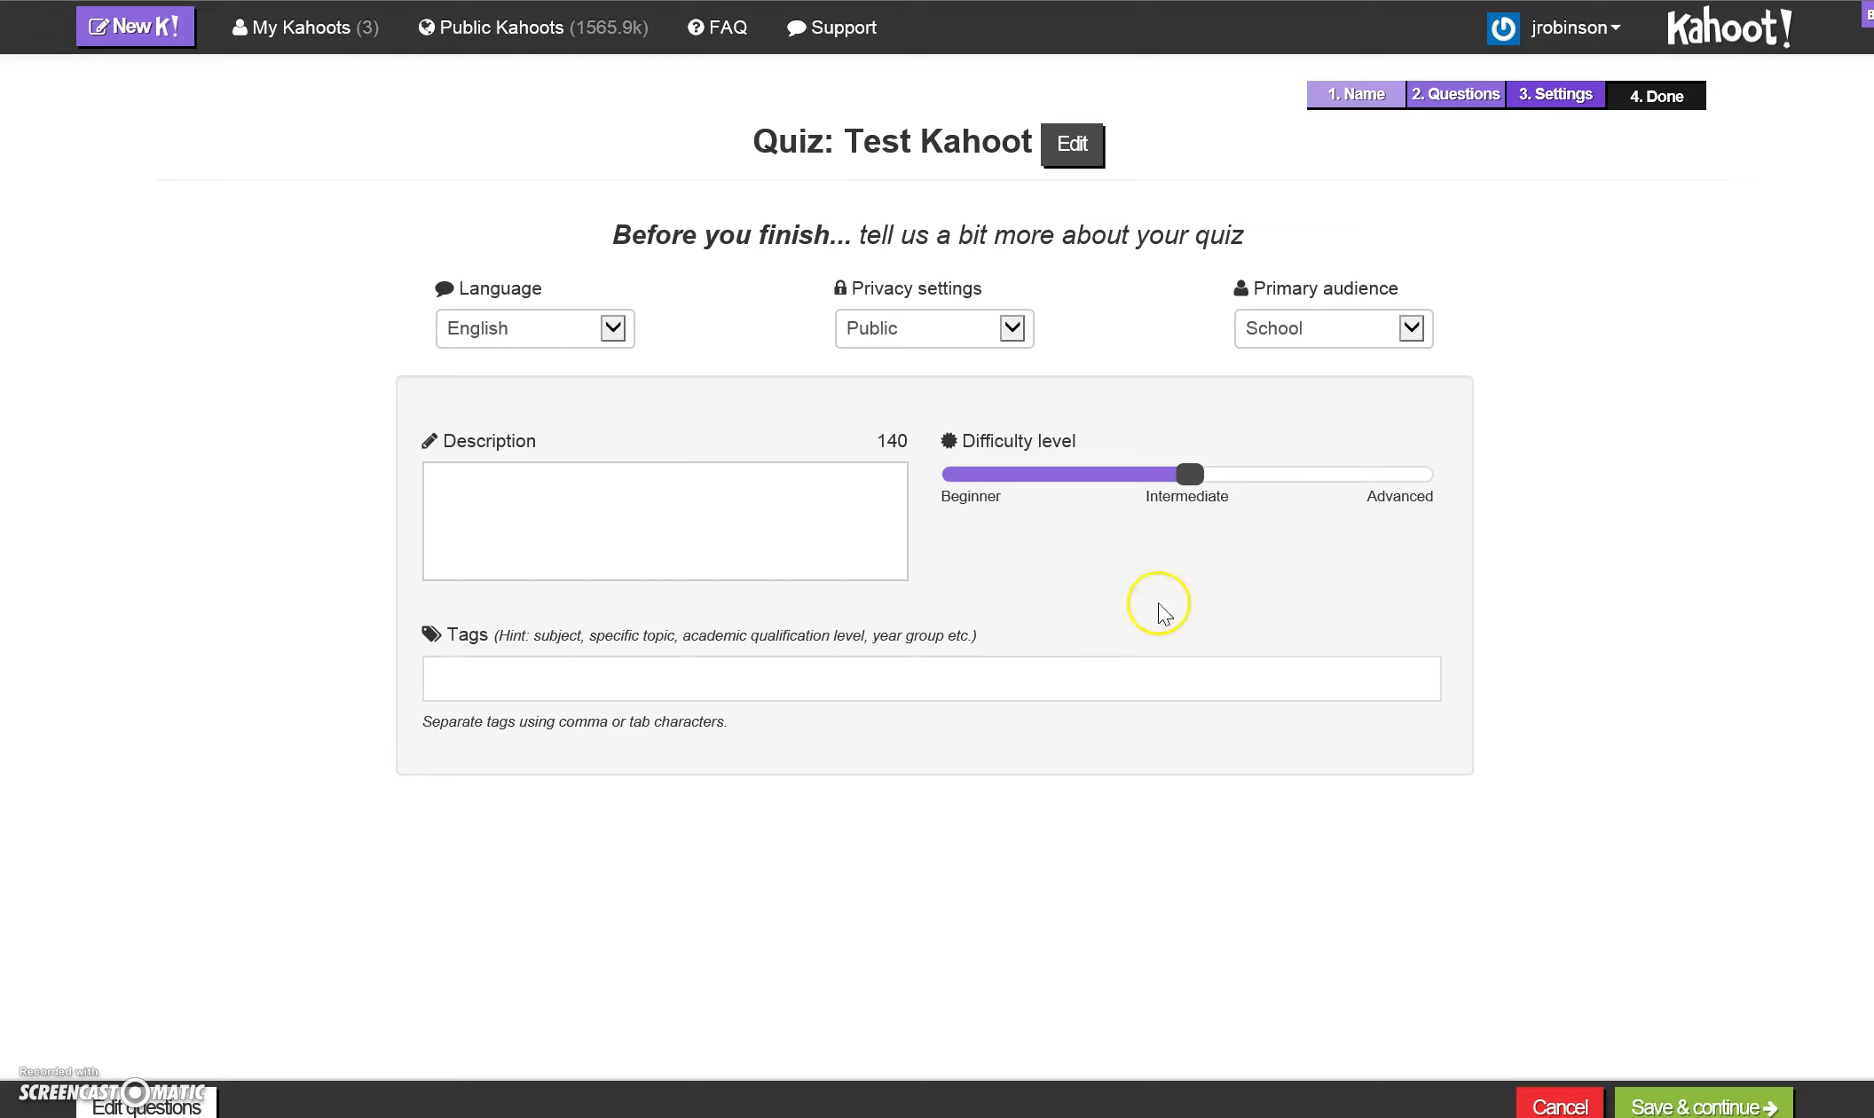
- Examine the quiz's privacy, primary audience, description and tags settings, leaving their values as they are
{"action": "left_click", "coordinate": [1012, 346]}
{"action": "left_click", "coordinate": [1408, 328]}
{"action": "left_click", "coordinate": [1404, 330]}
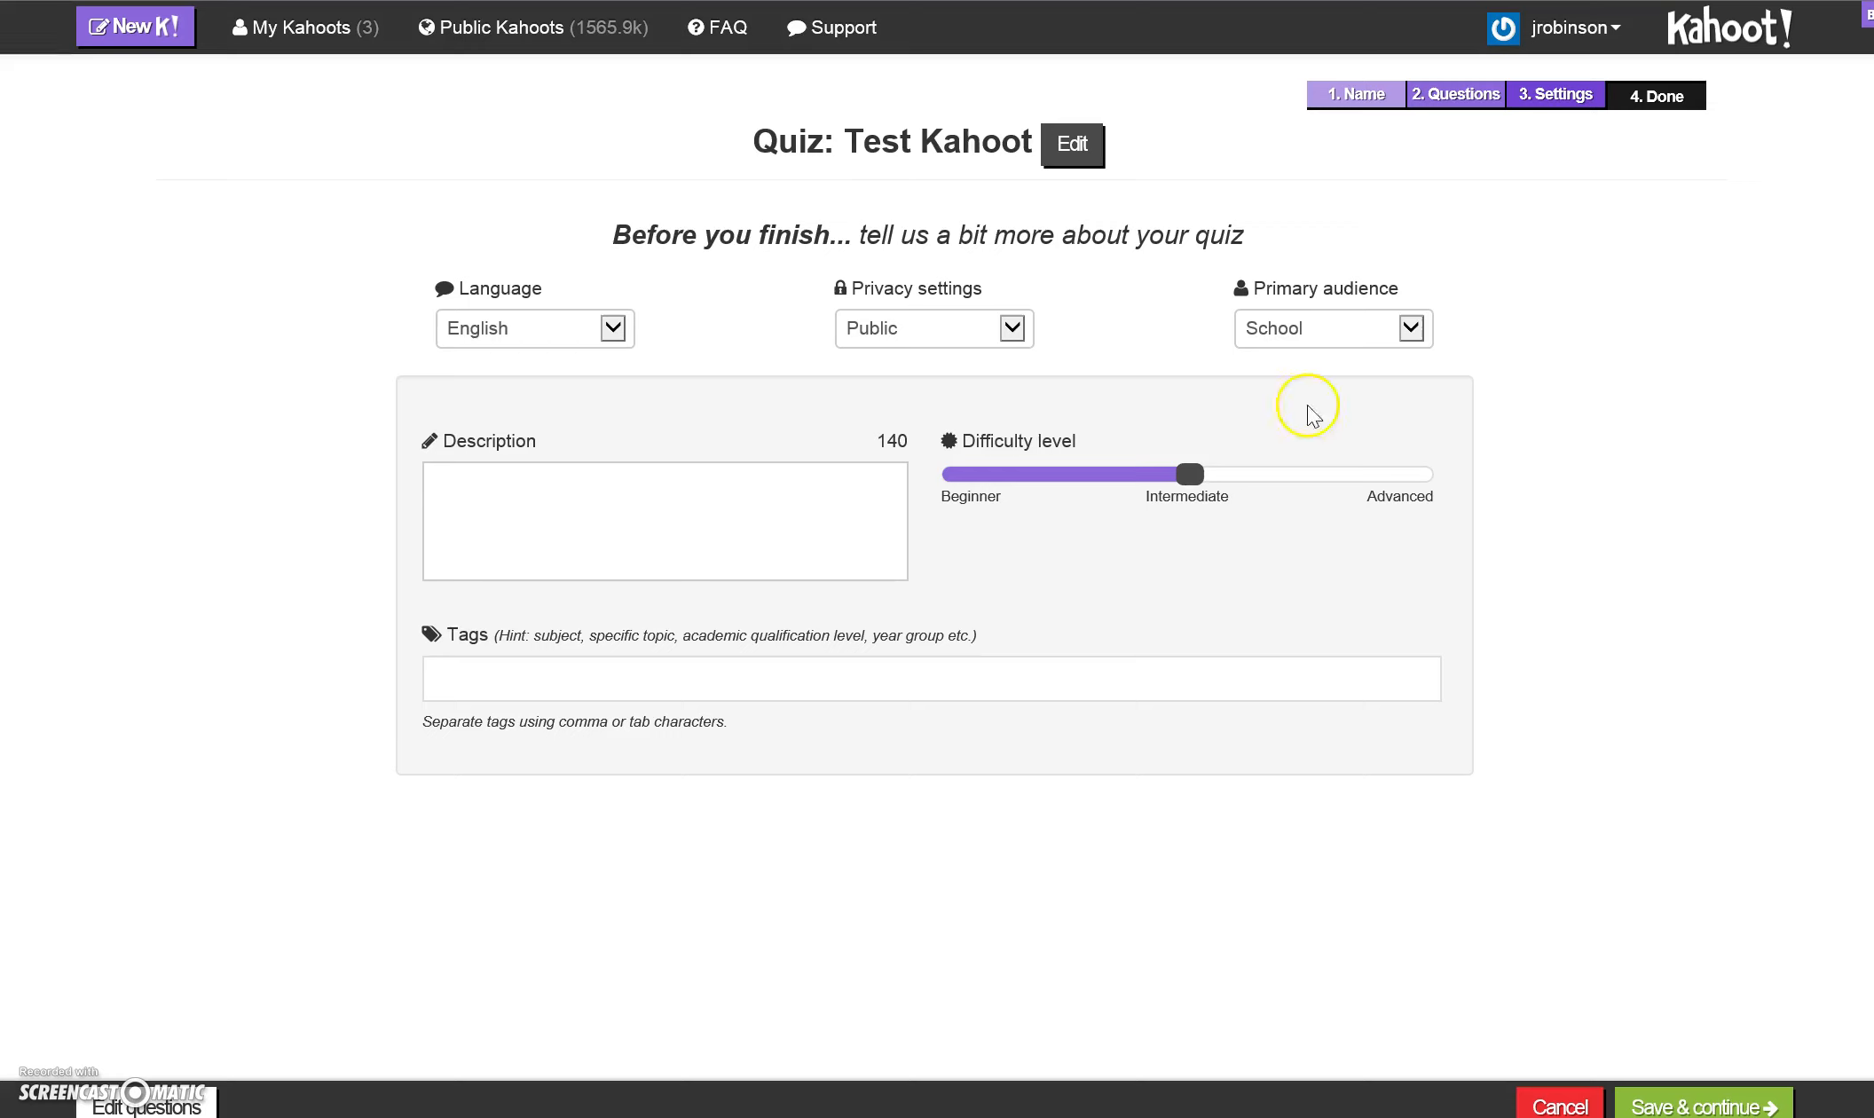
{"action": "left_click", "coordinate": [602, 515]}
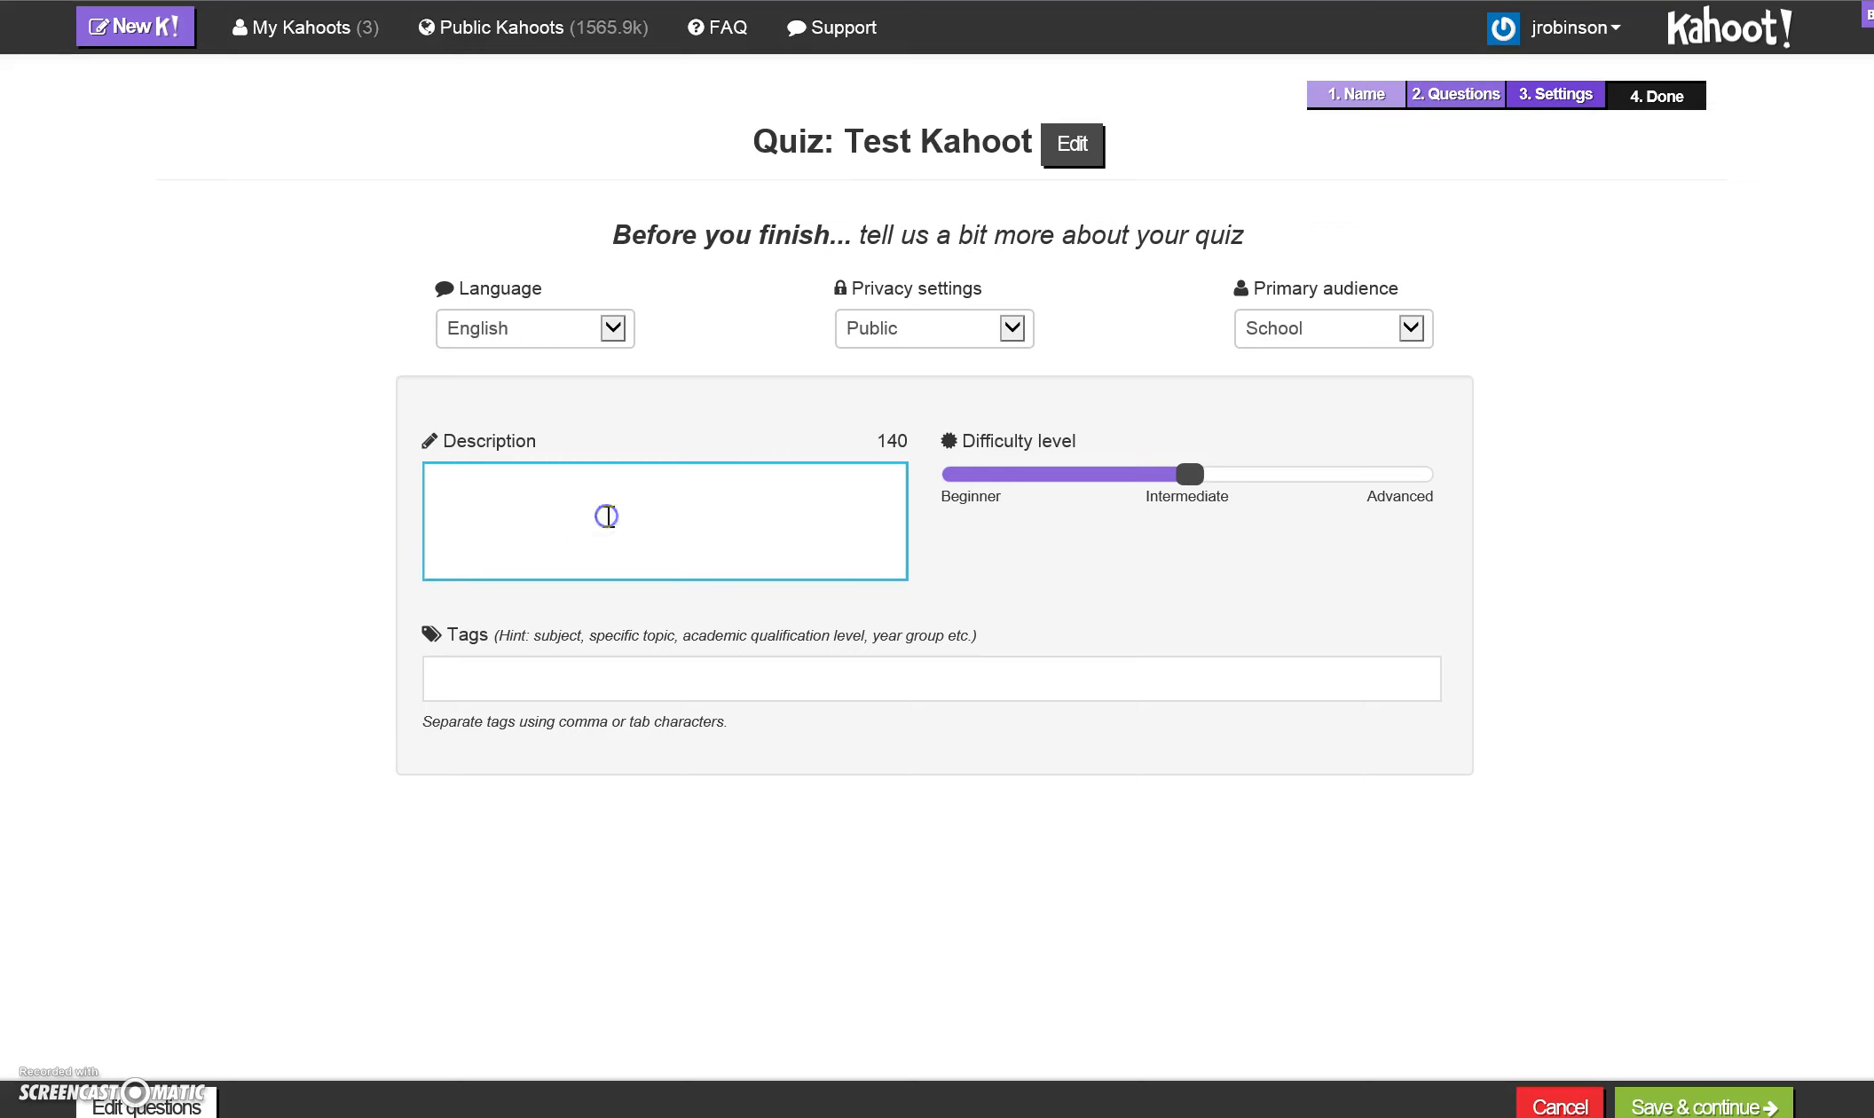
{"action": "left_click", "coordinate": [550, 482]}
{"action": "left_click", "coordinate": [666, 692]}
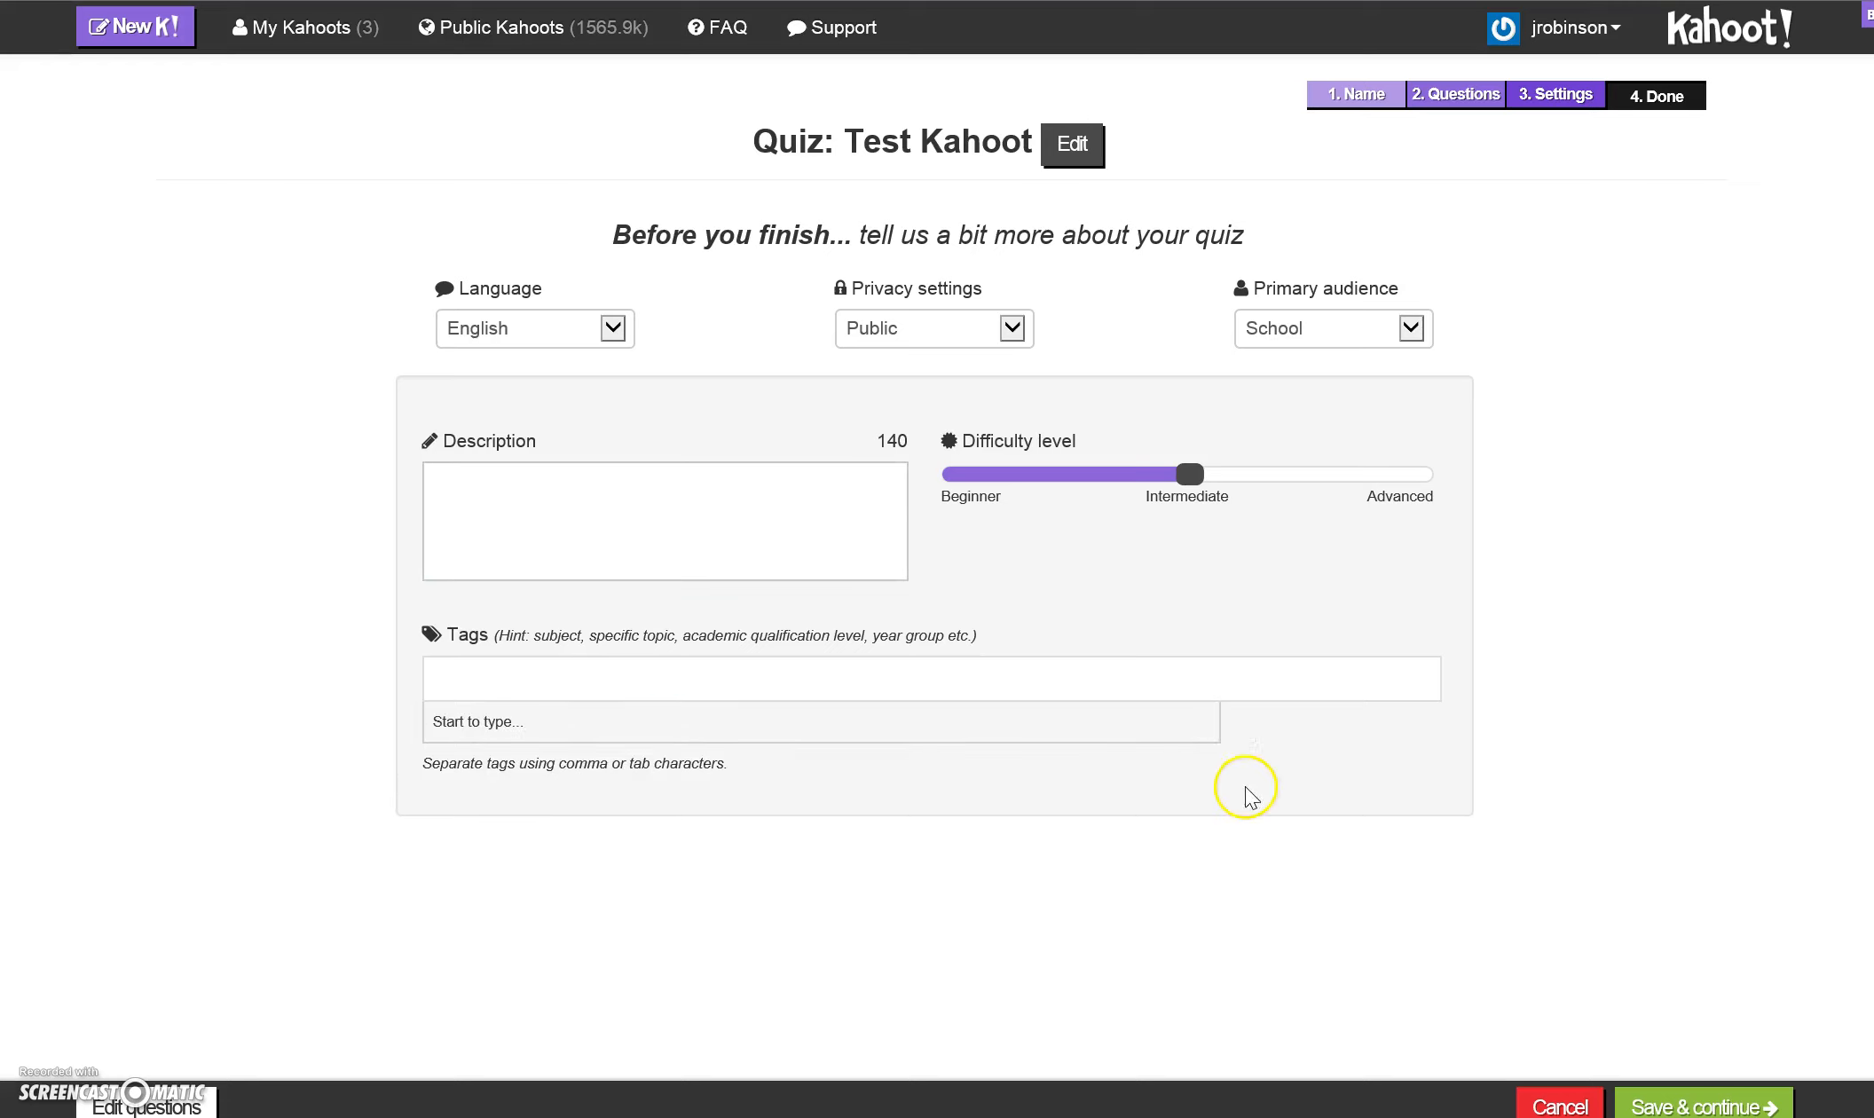
- Save the settings and finish the quiz without a cover image or lobby video, and open its preview
{"action": "left_click", "coordinate": [1656, 1105]}
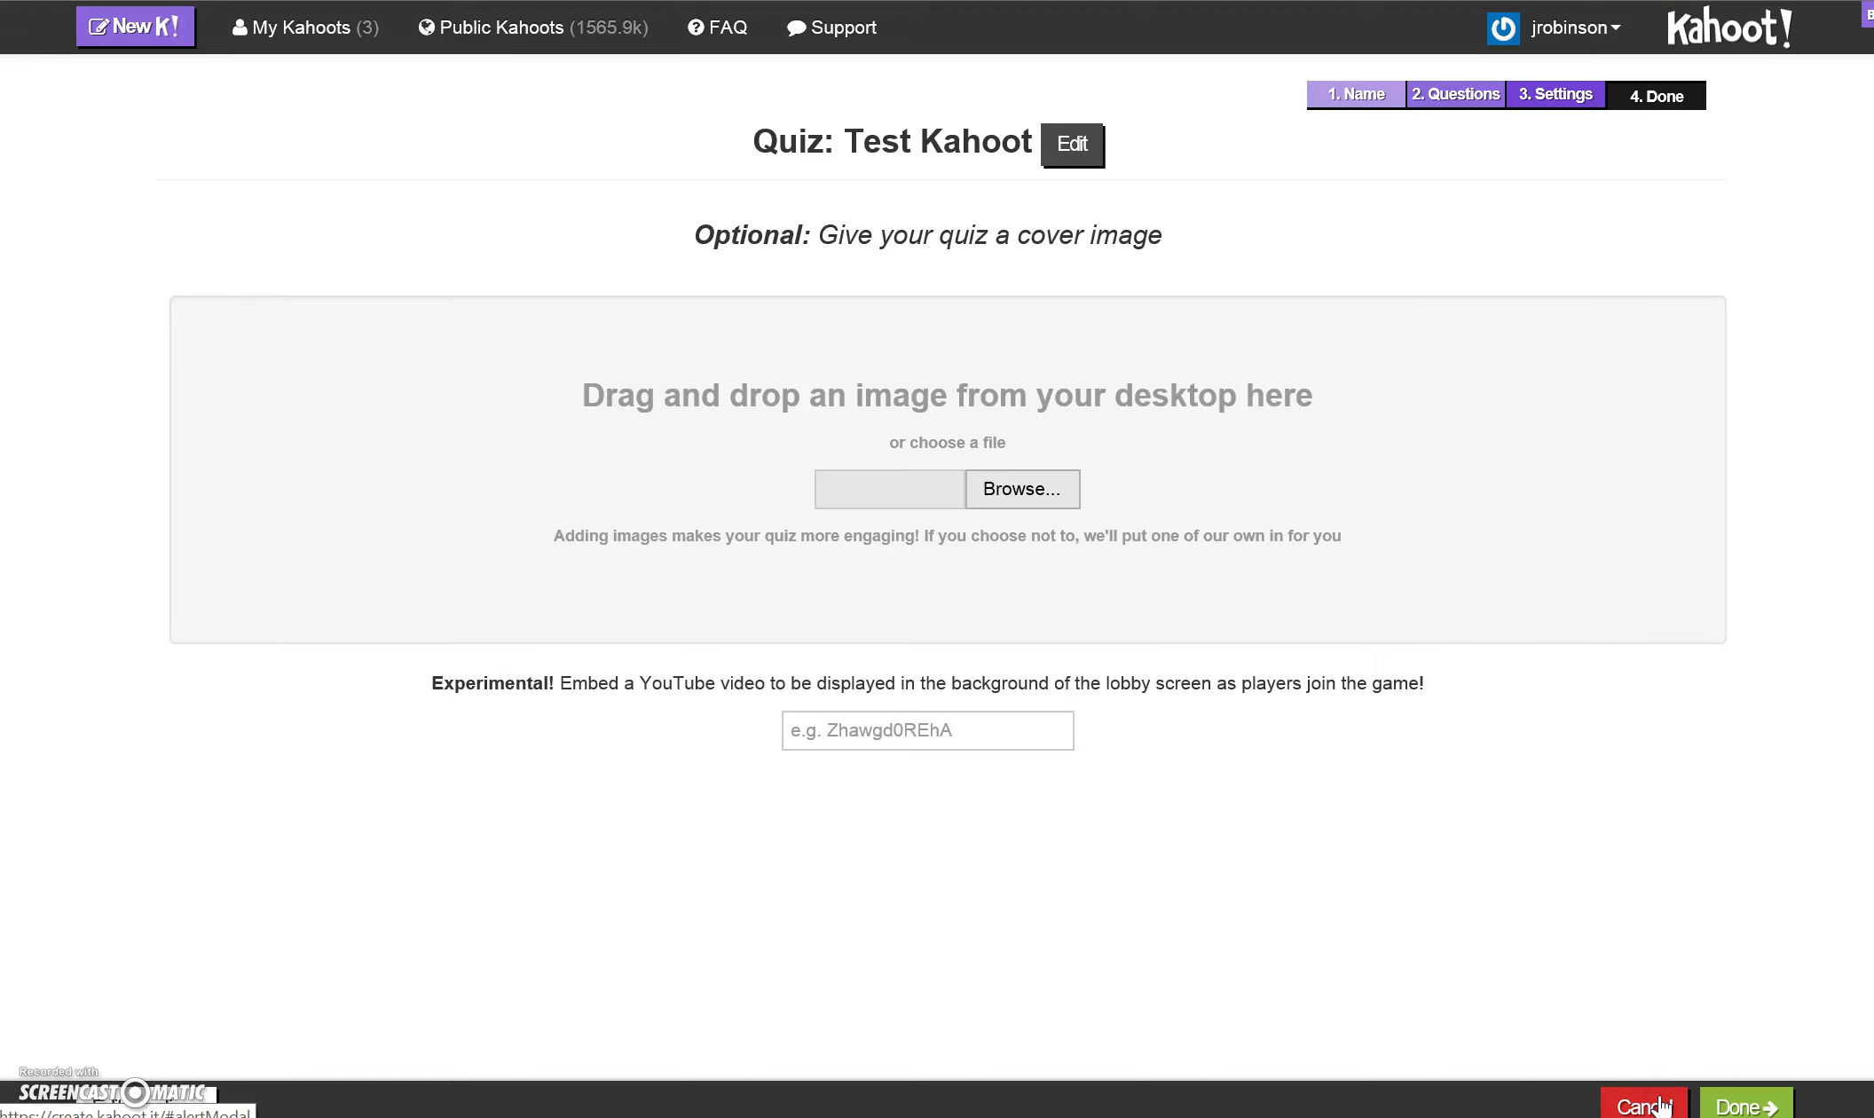
{"action": "left_click", "coordinate": [1766, 1107]}
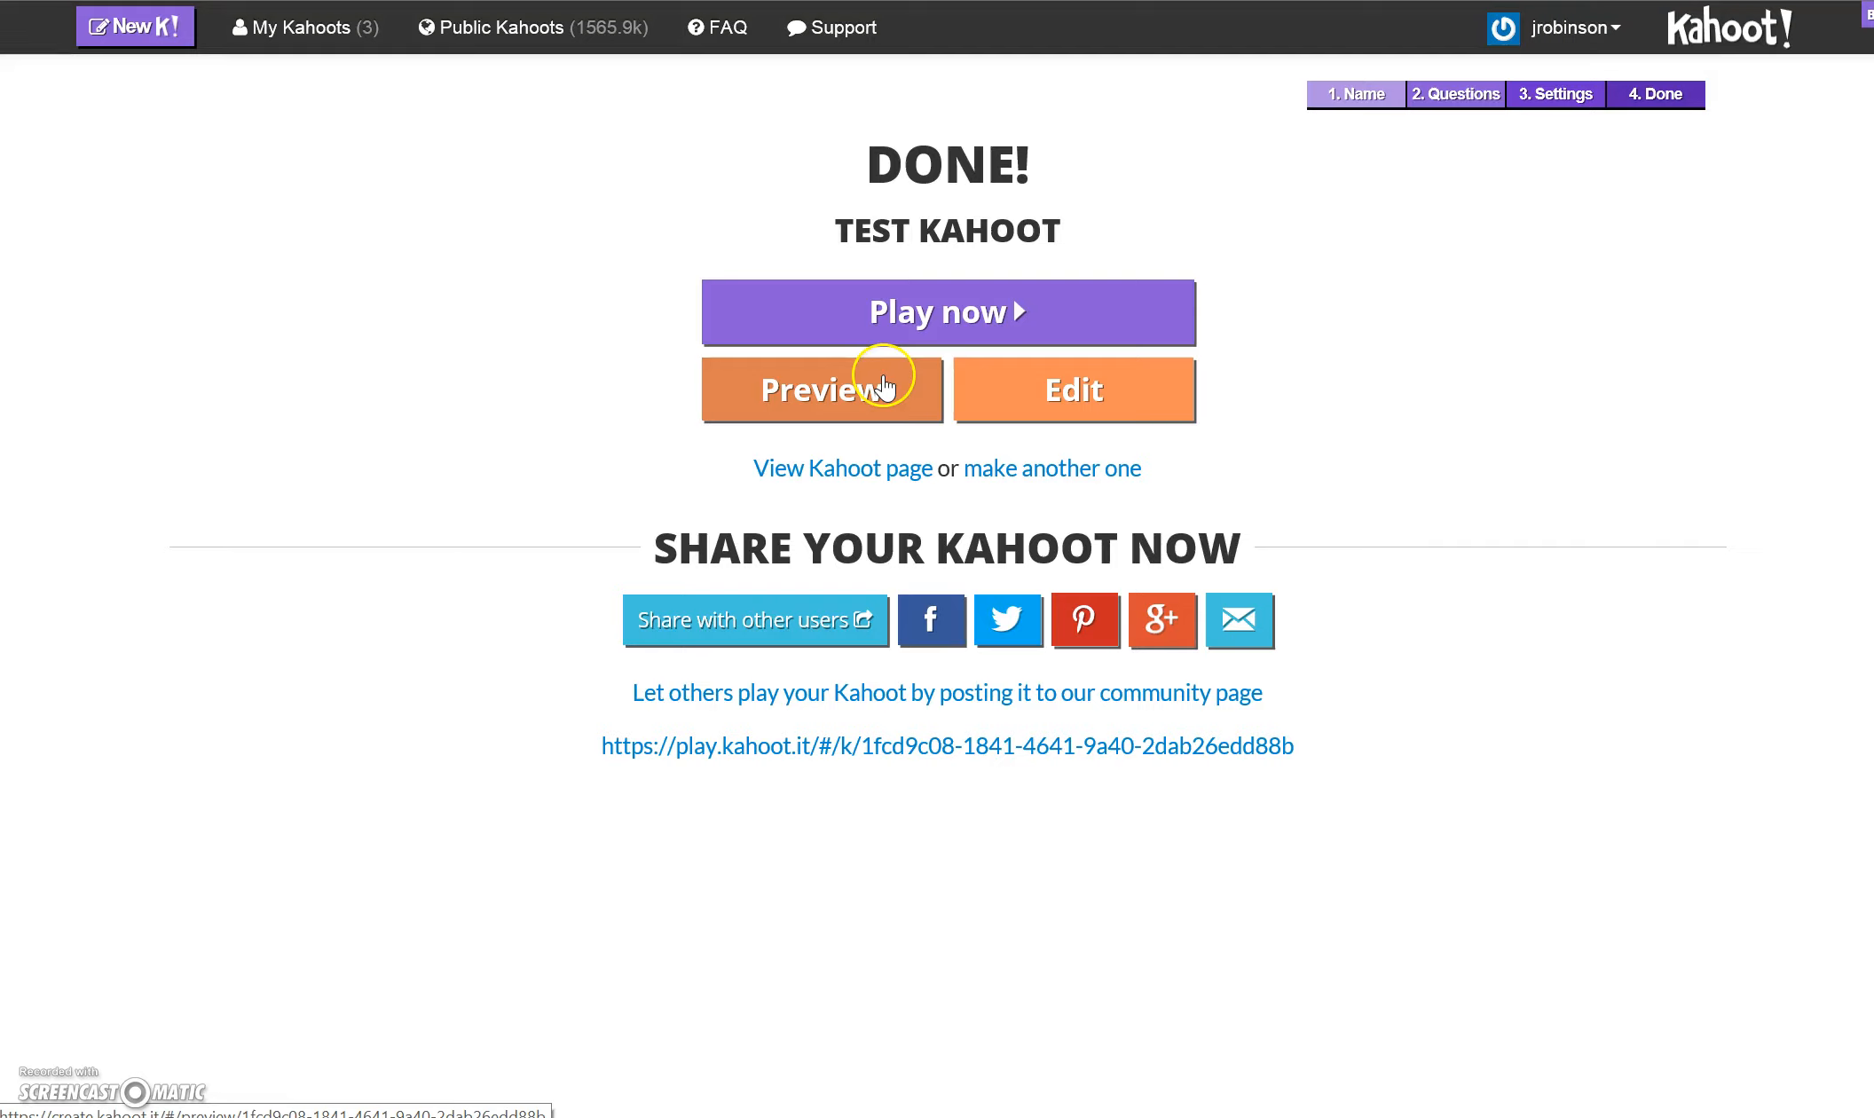
{"action": "left_click", "coordinate": [884, 383]}
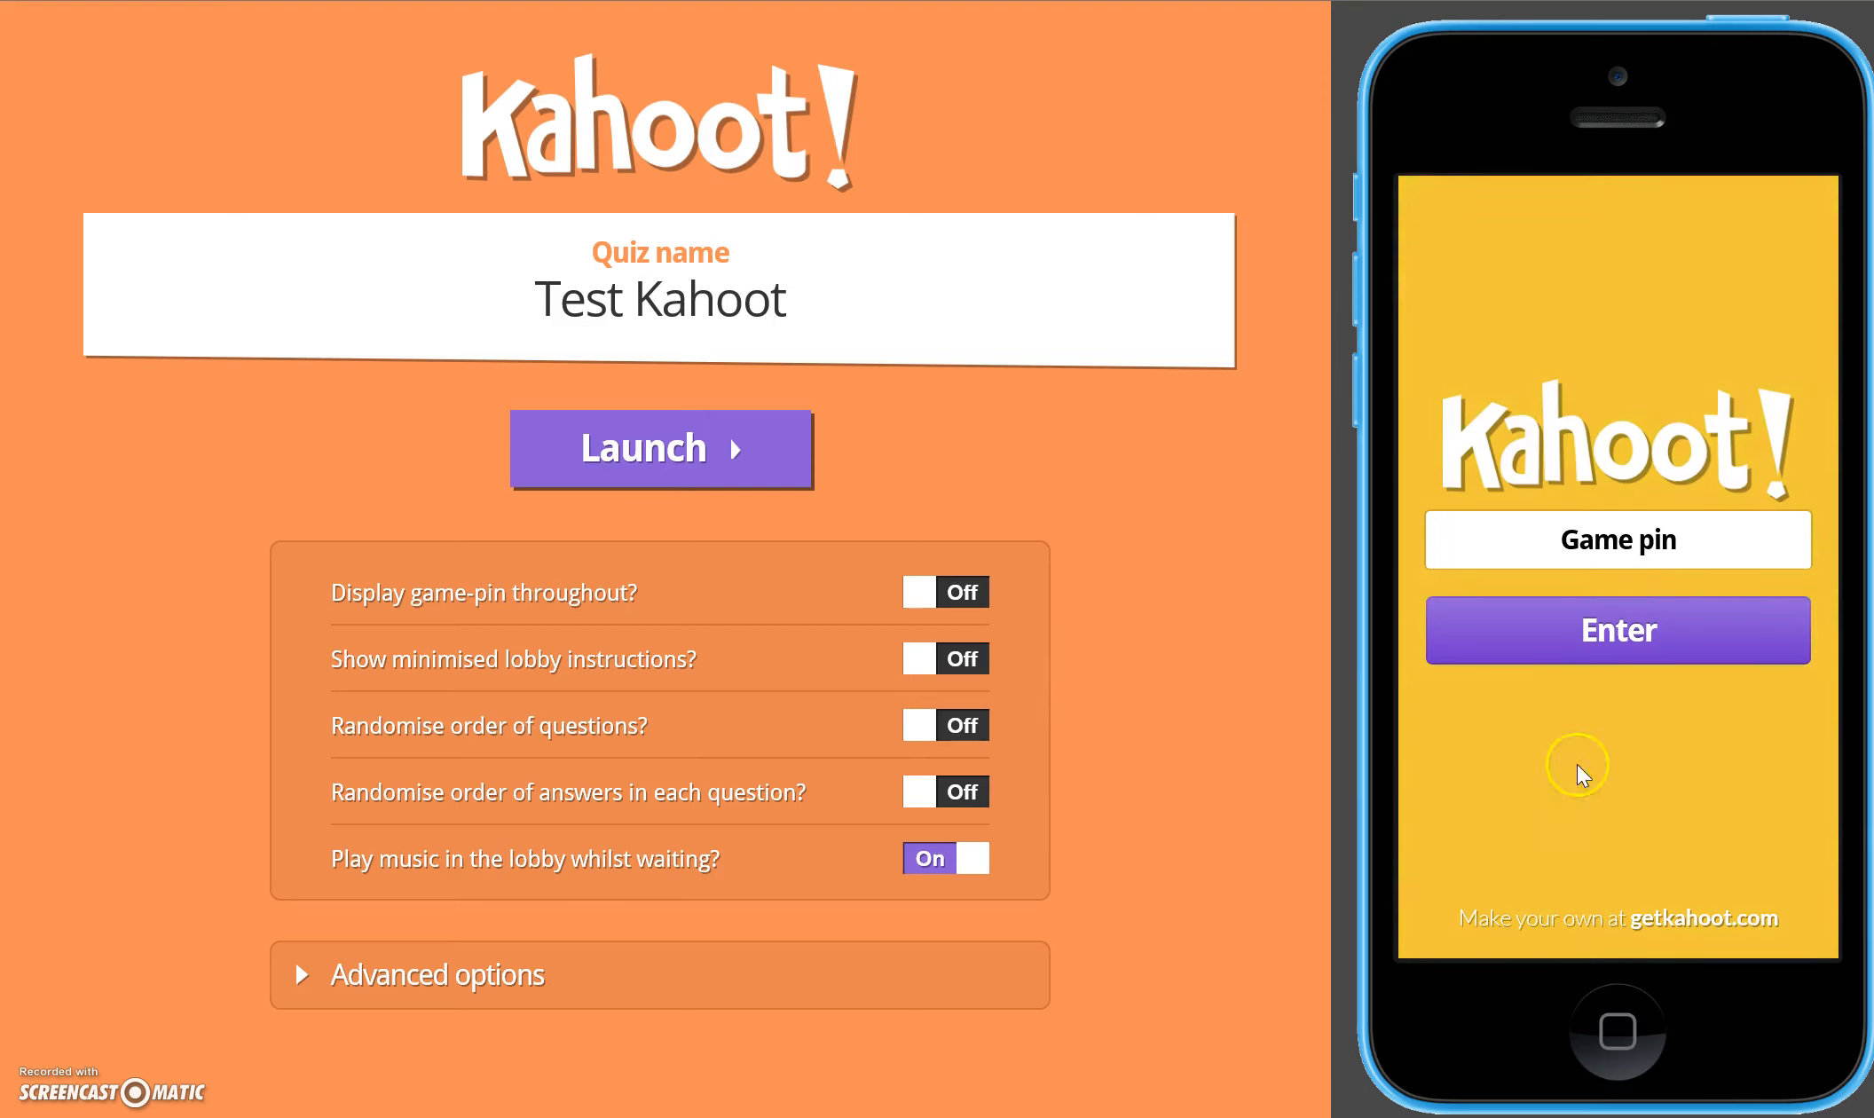
{"action": "left_click", "coordinate": [1519, 643]}
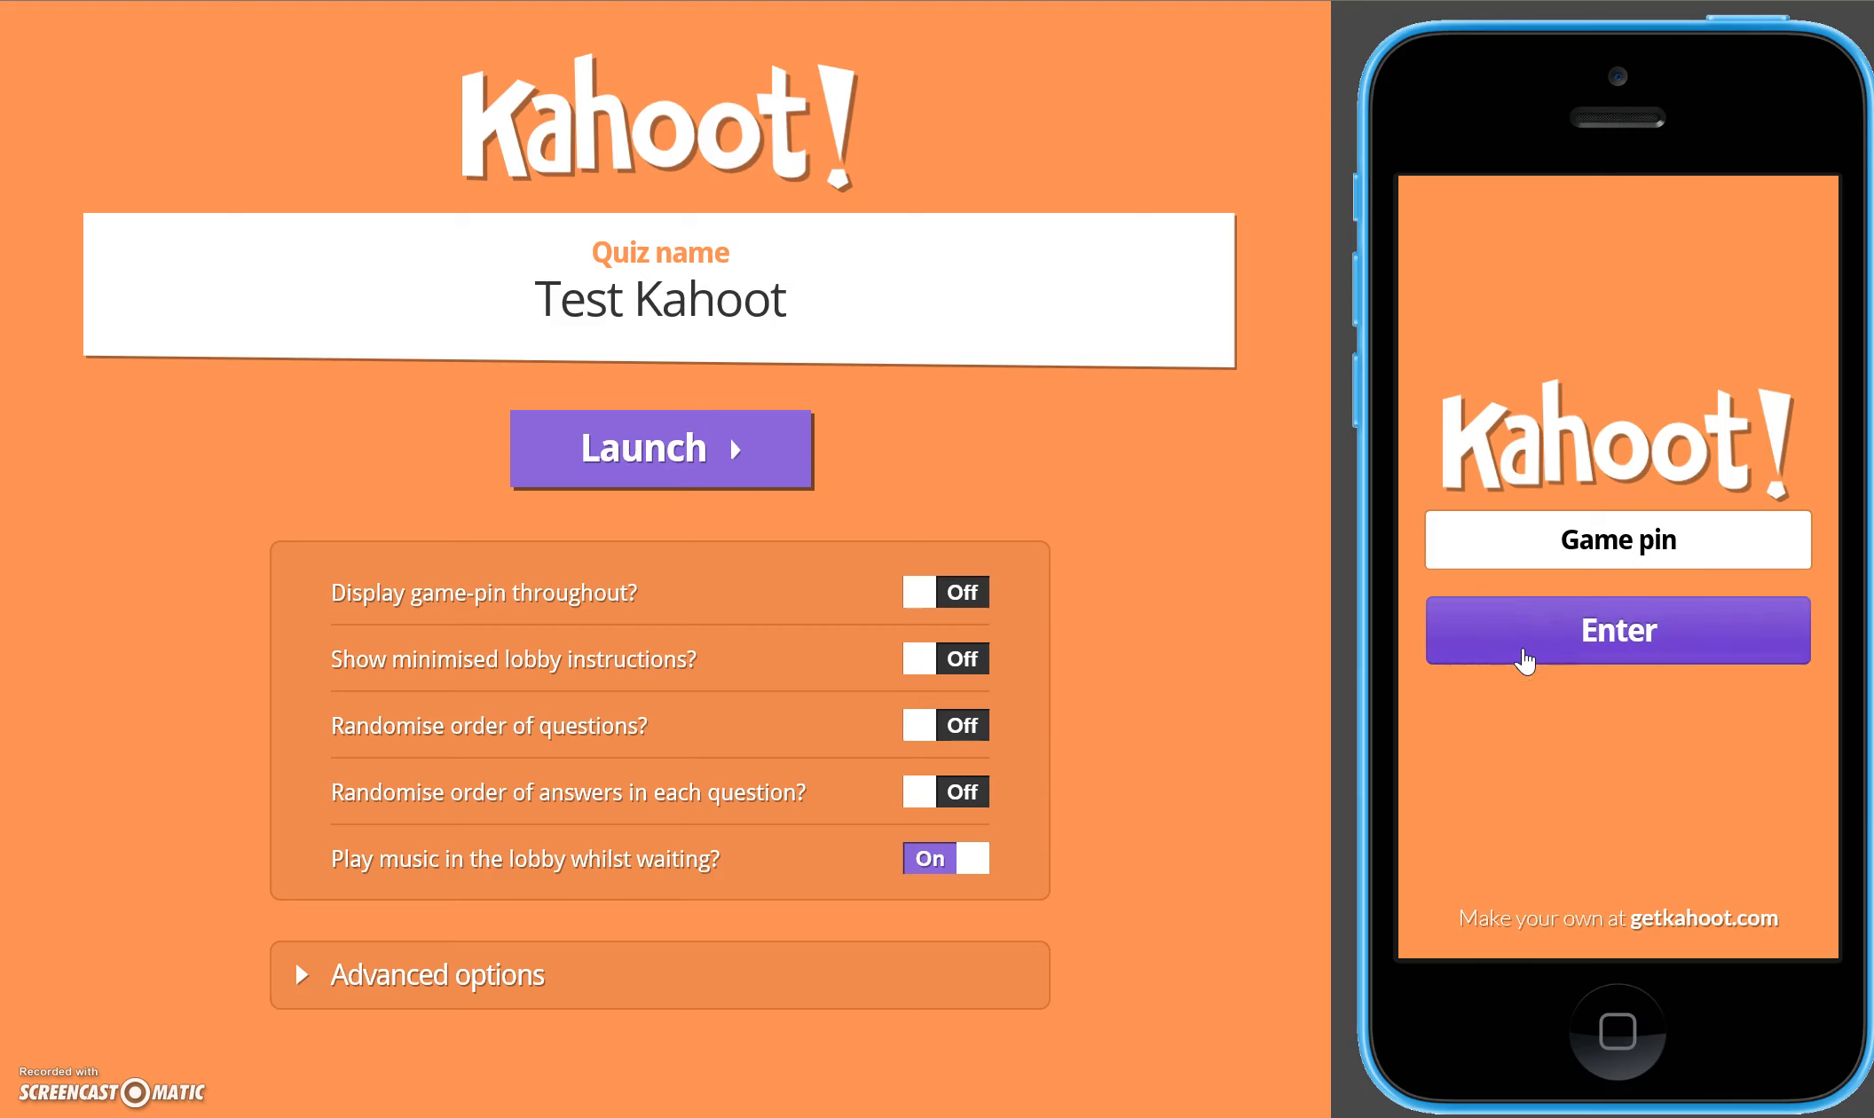
{"action": "left_click", "coordinate": [1695, 632]}
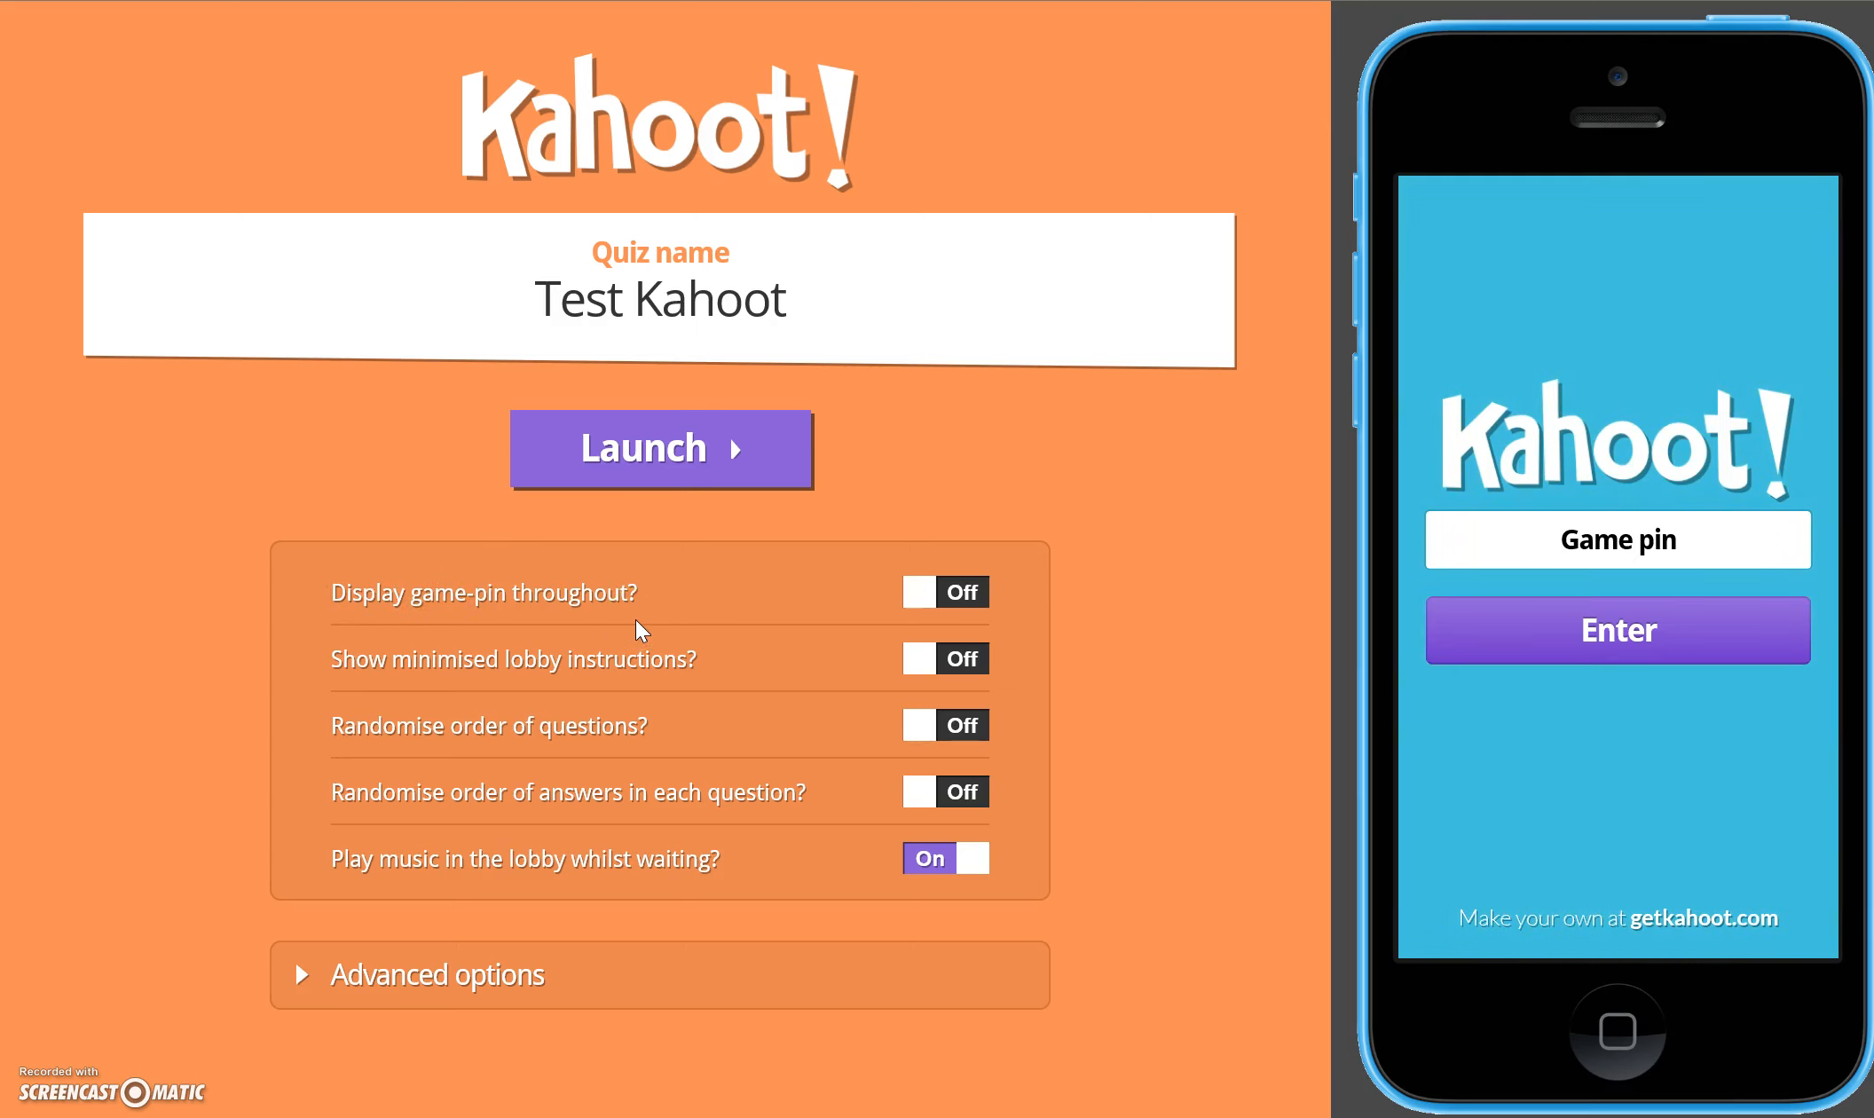
{"action": "left_click", "coordinate": [1689, 547]}
{"action": "left_click", "coordinate": [1020, 487]}
{"action": "left_click", "coordinate": [631, 655]}
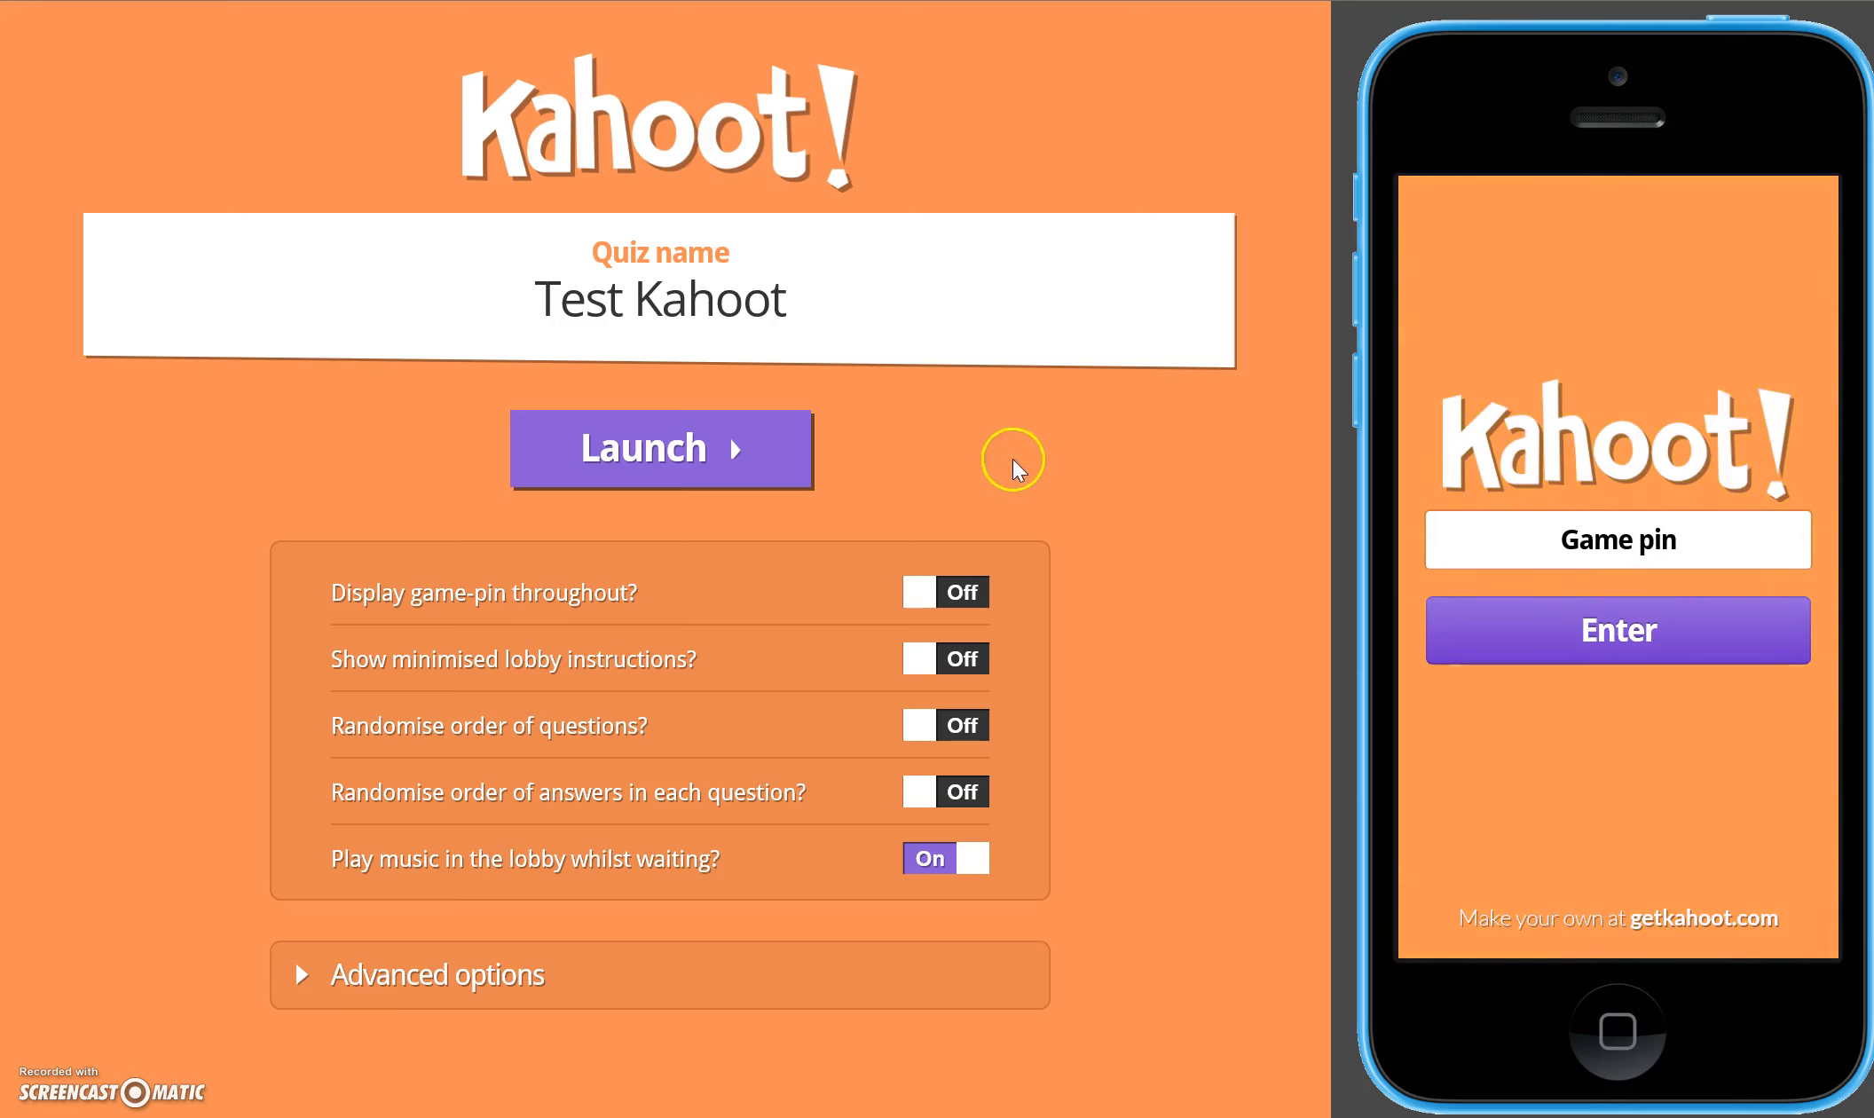
- Turn on displaying the game-pin throughout and launch the Test Kahoot preview game
{"action": "left_click", "coordinate": [970, 589]}
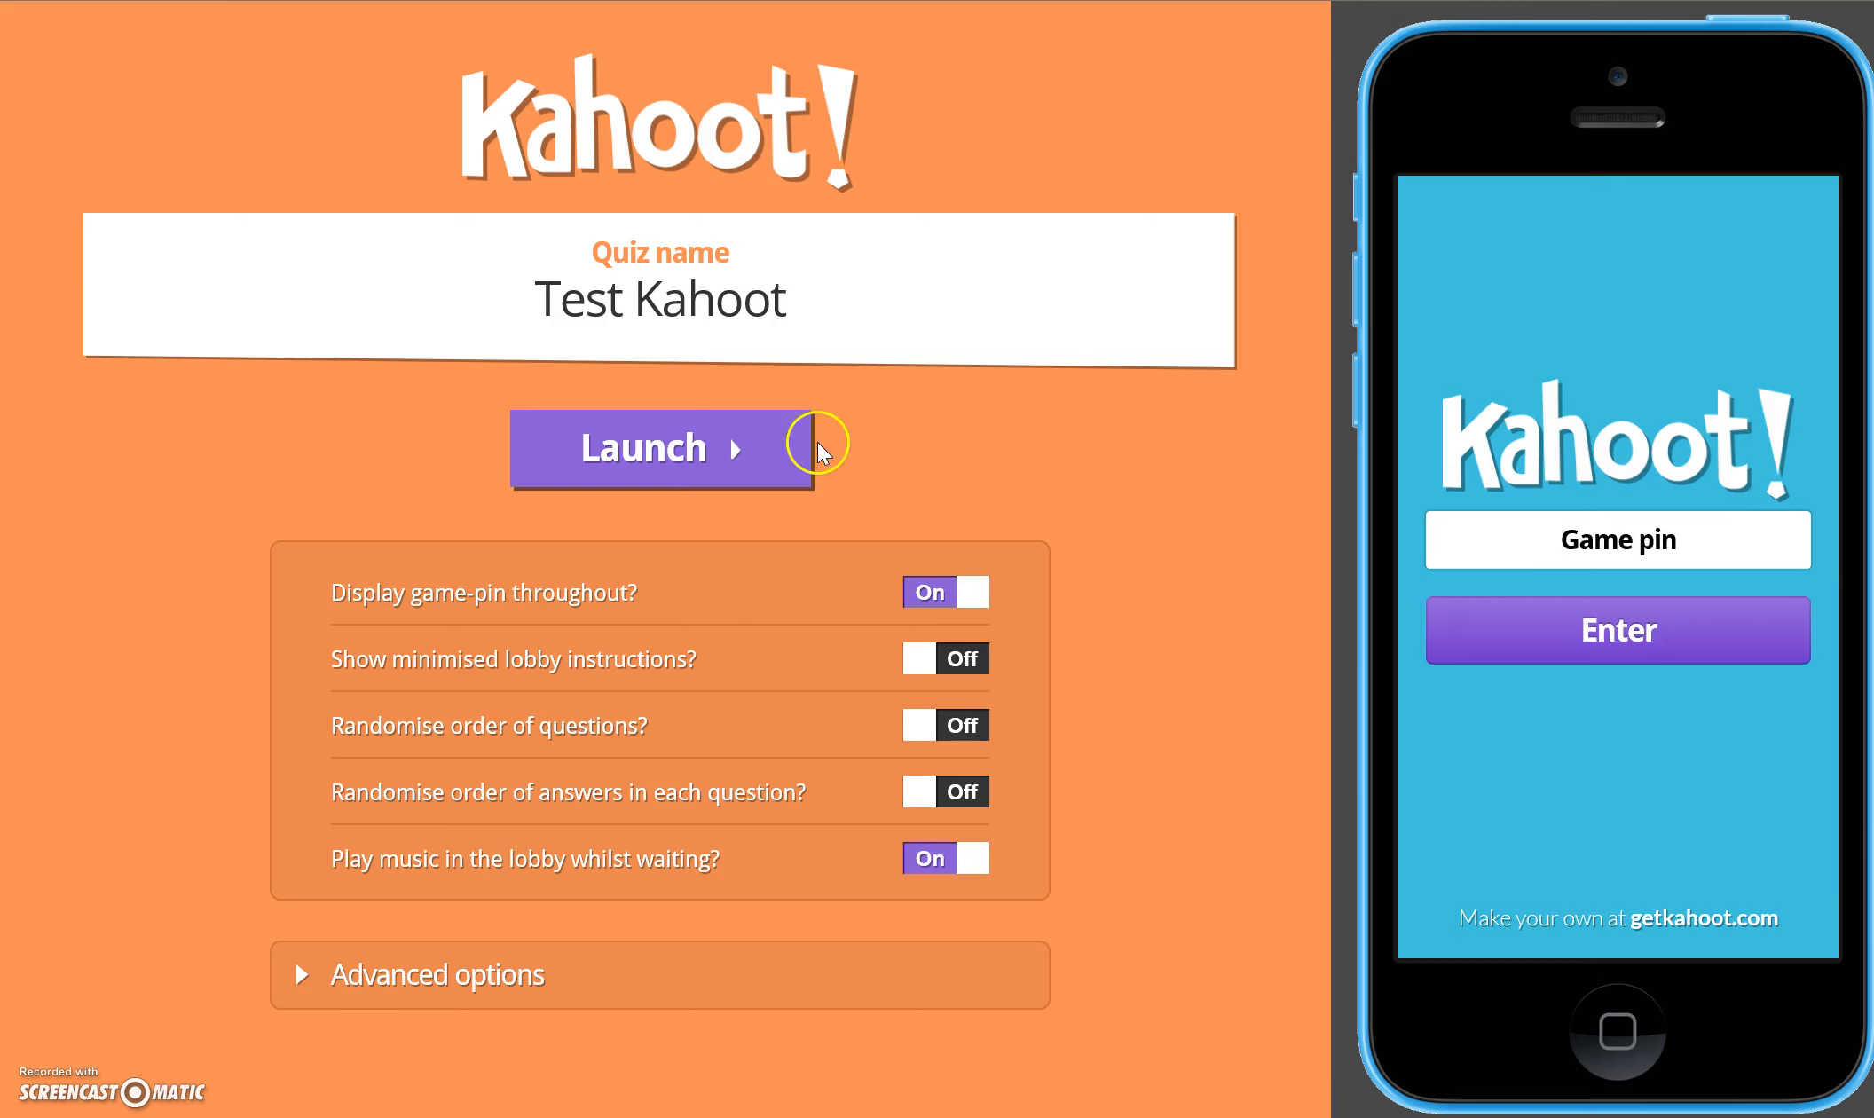
{"action": "left_click", "coordinate": [647, 459]}
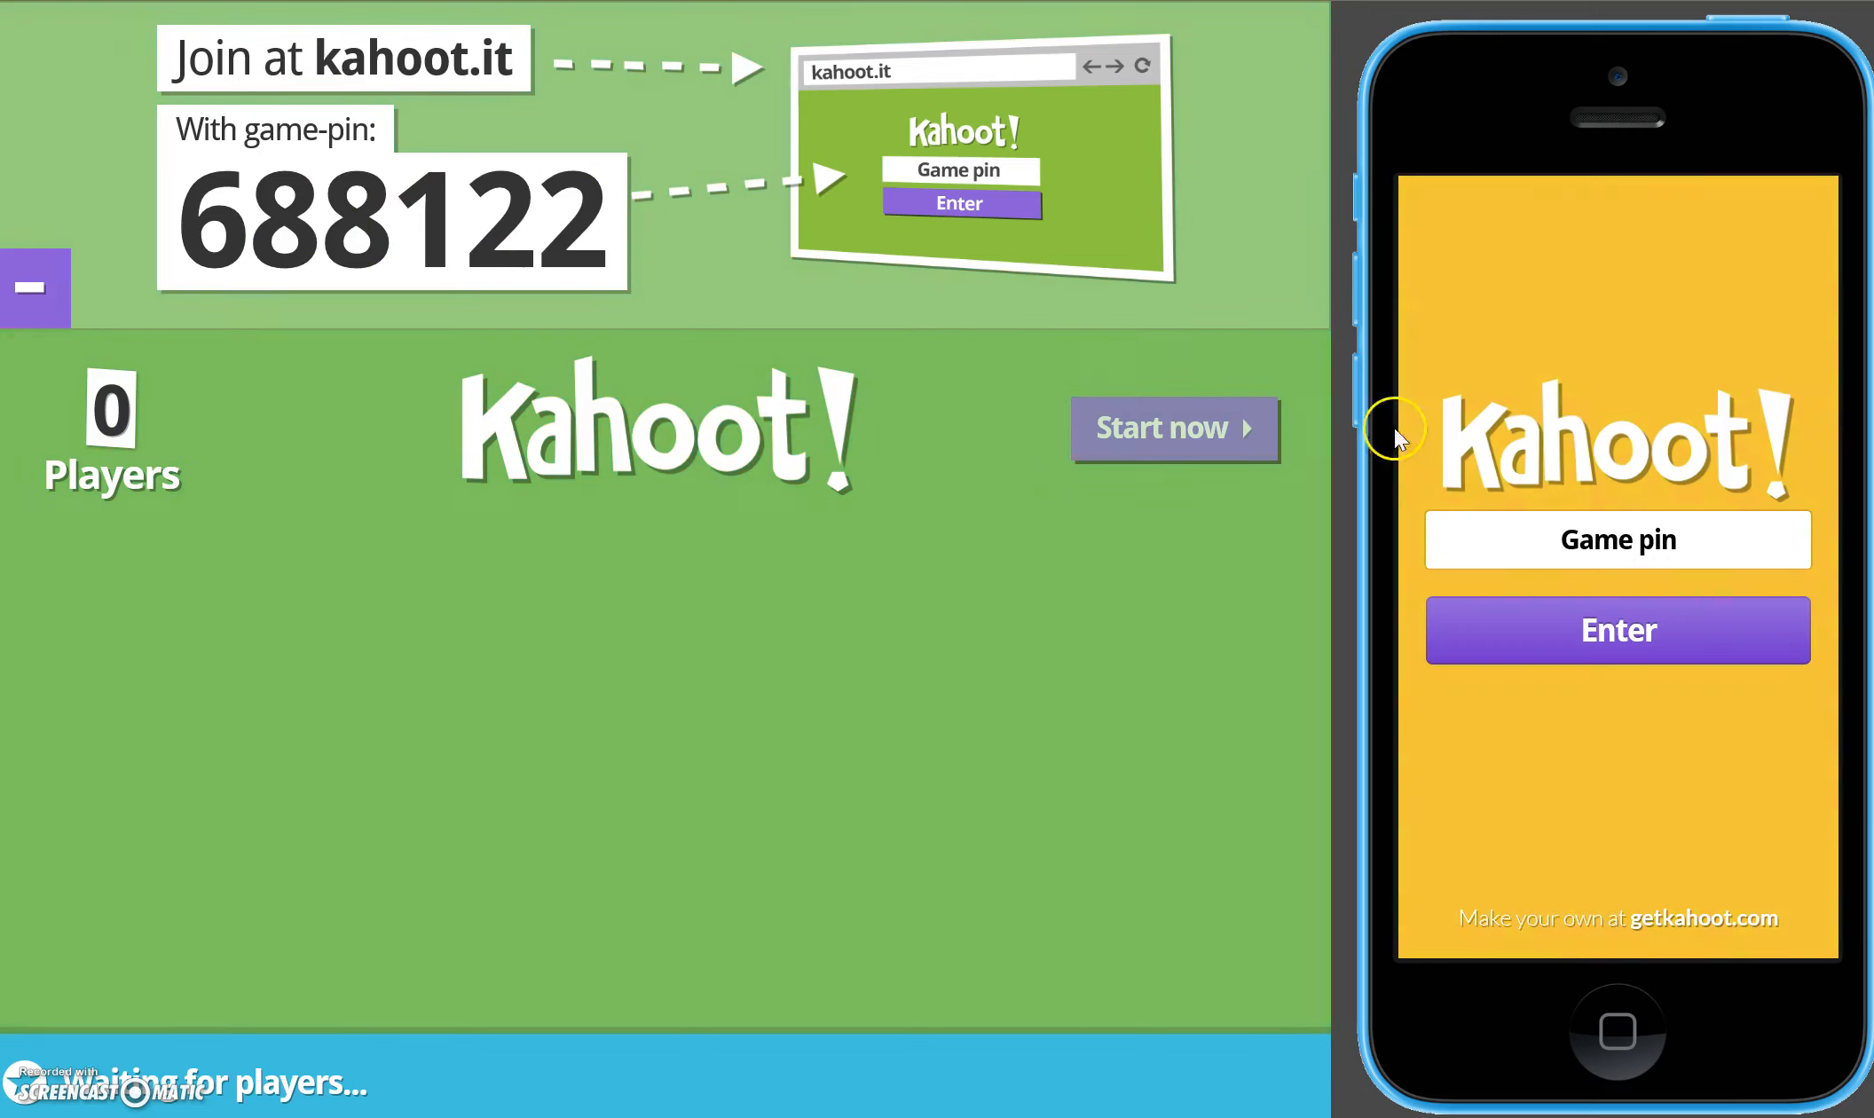
- Join the game on the simulated phone by entering the displayed game pin and a player nickname
{"action": "left_click", "coordinate": [1674, 531]}
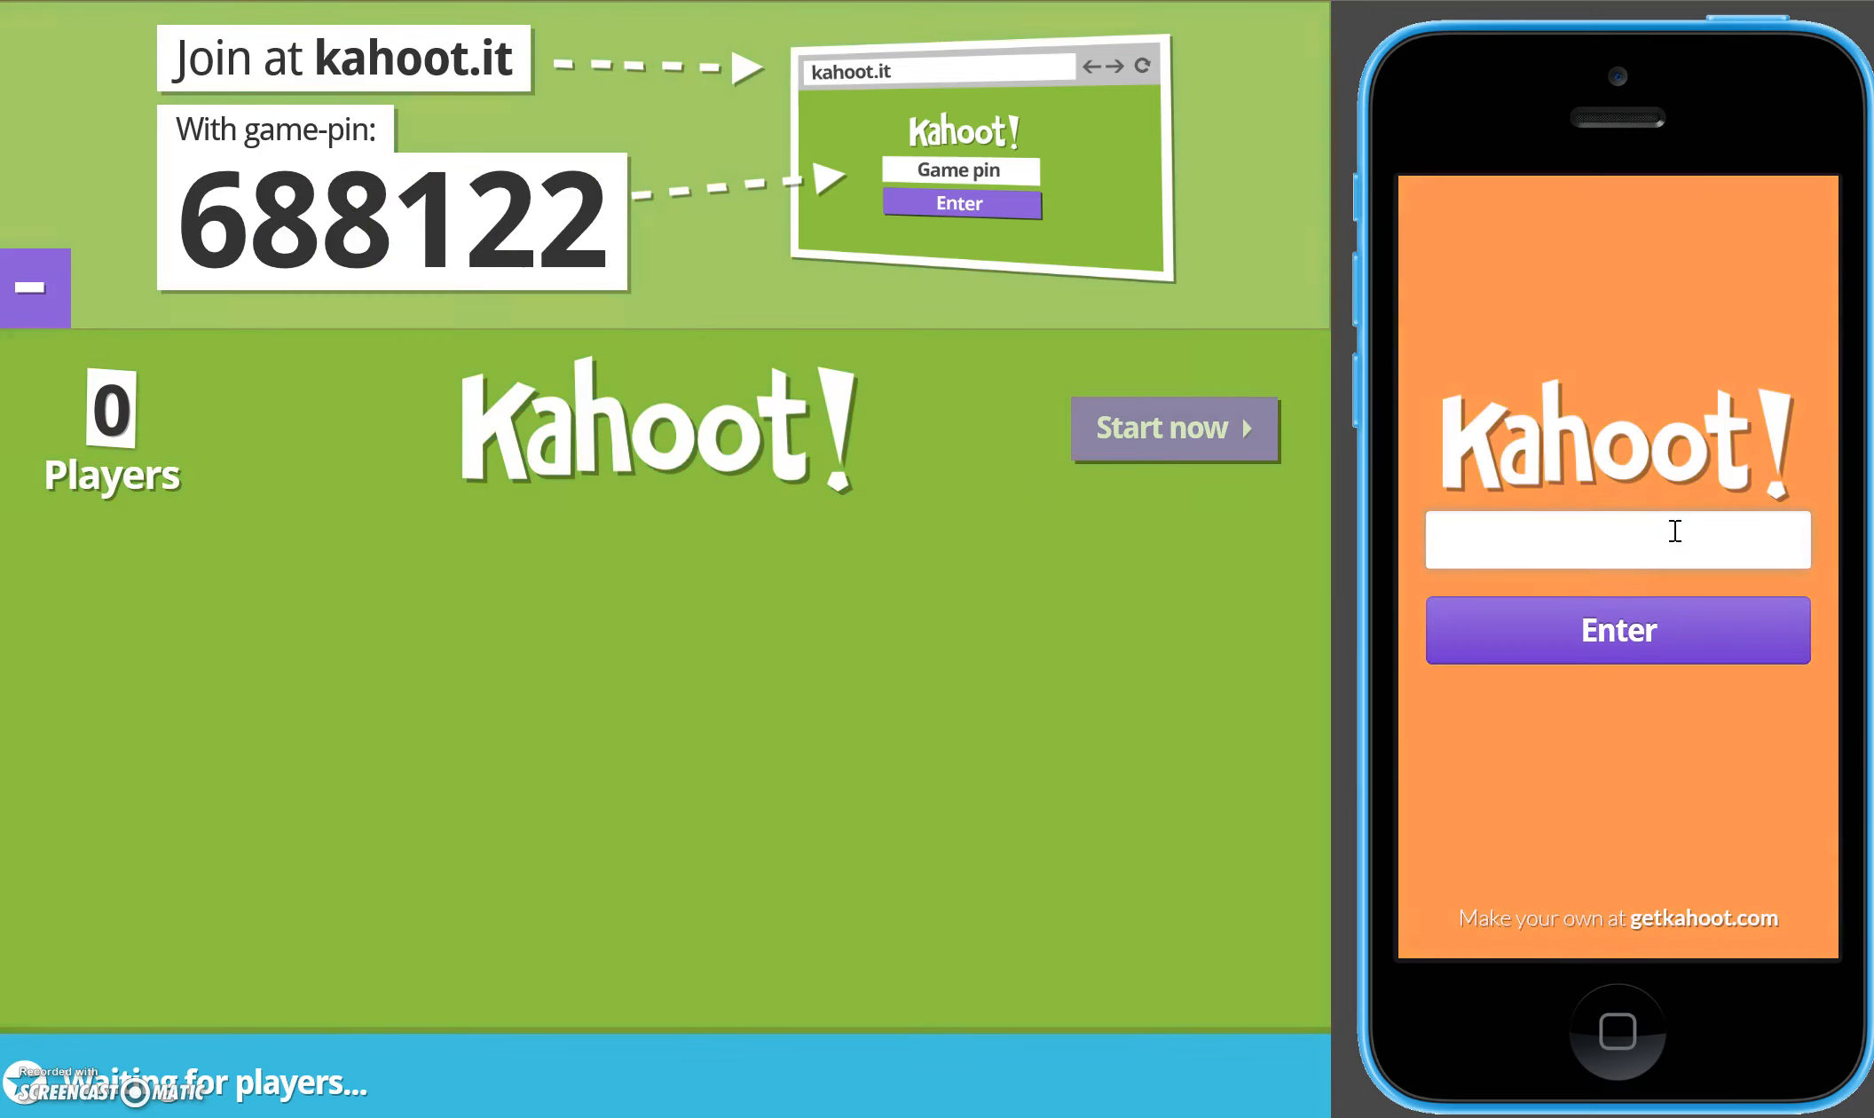
{"action": "type", "text": "688122"}
{"action": "left_click", "coordinate": [1631, 621]}
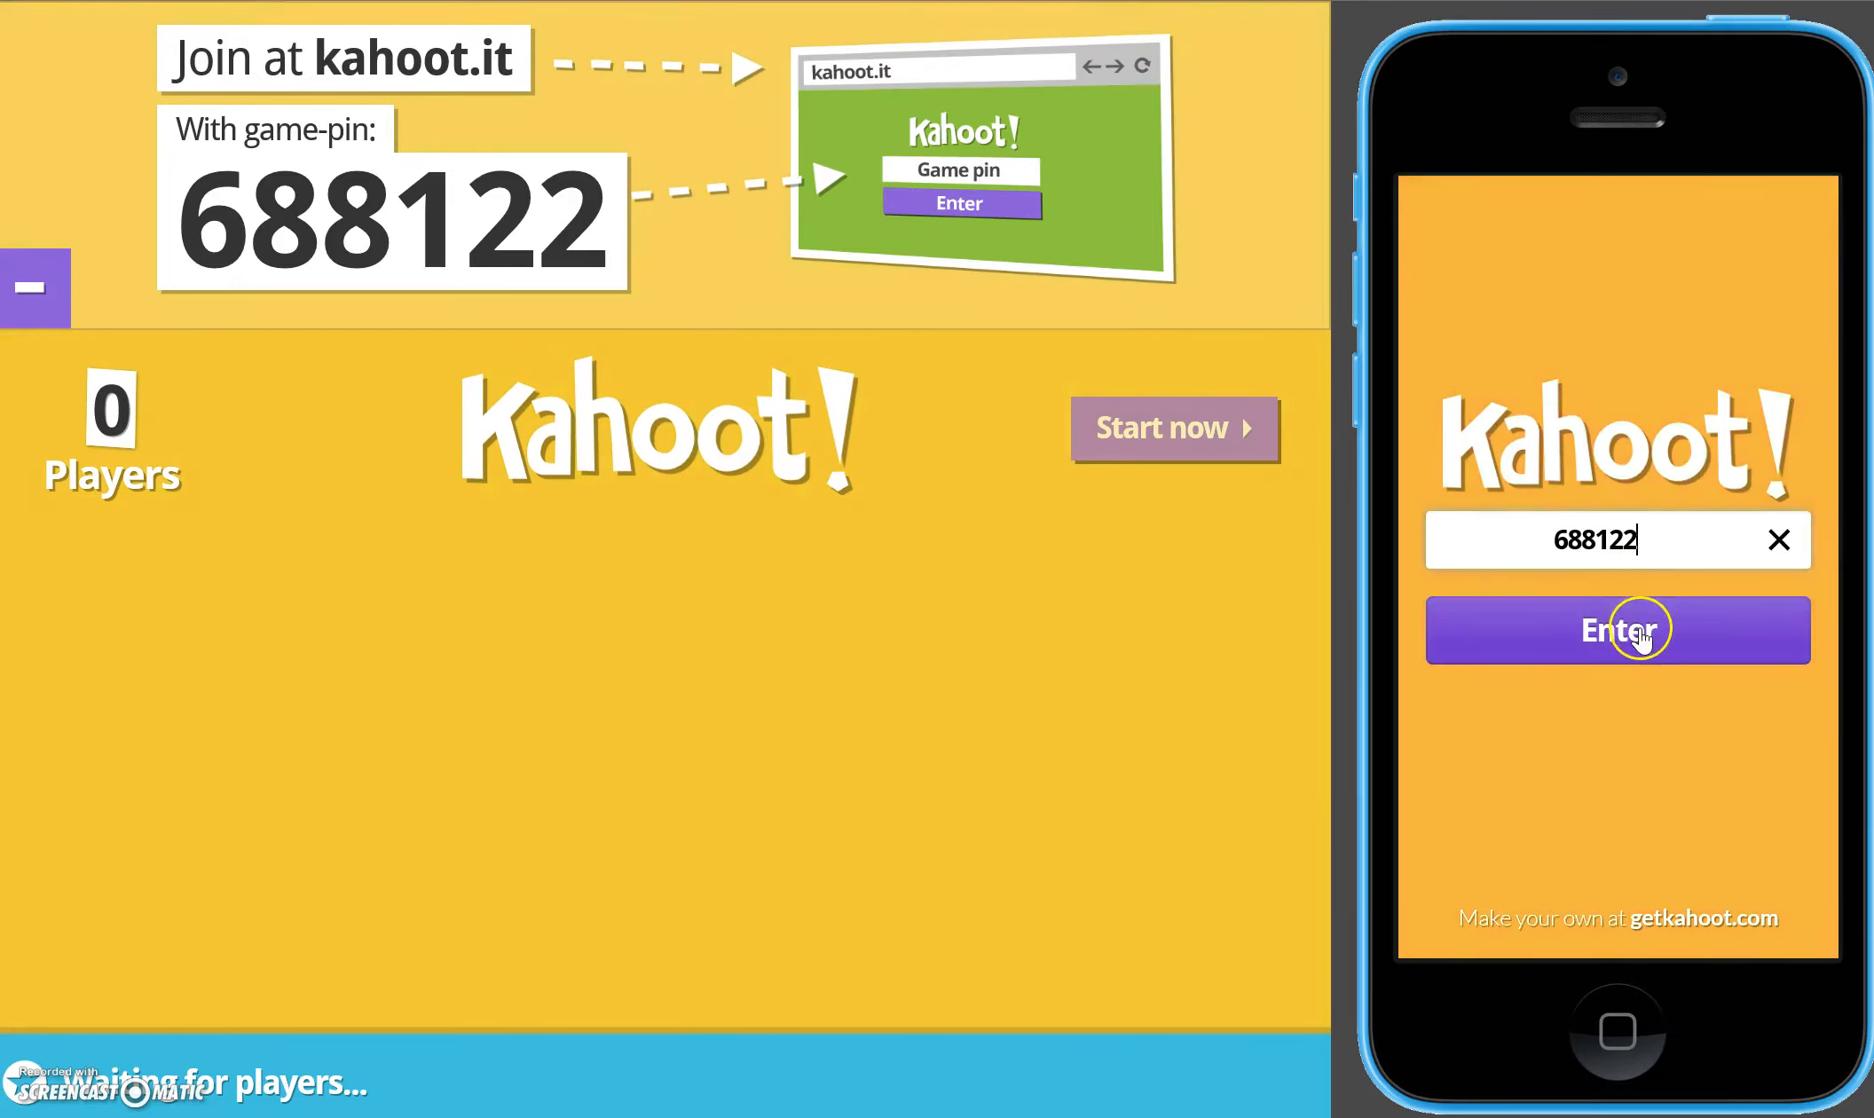
{"action": "left_click", "coordinate": [1644, 533]}
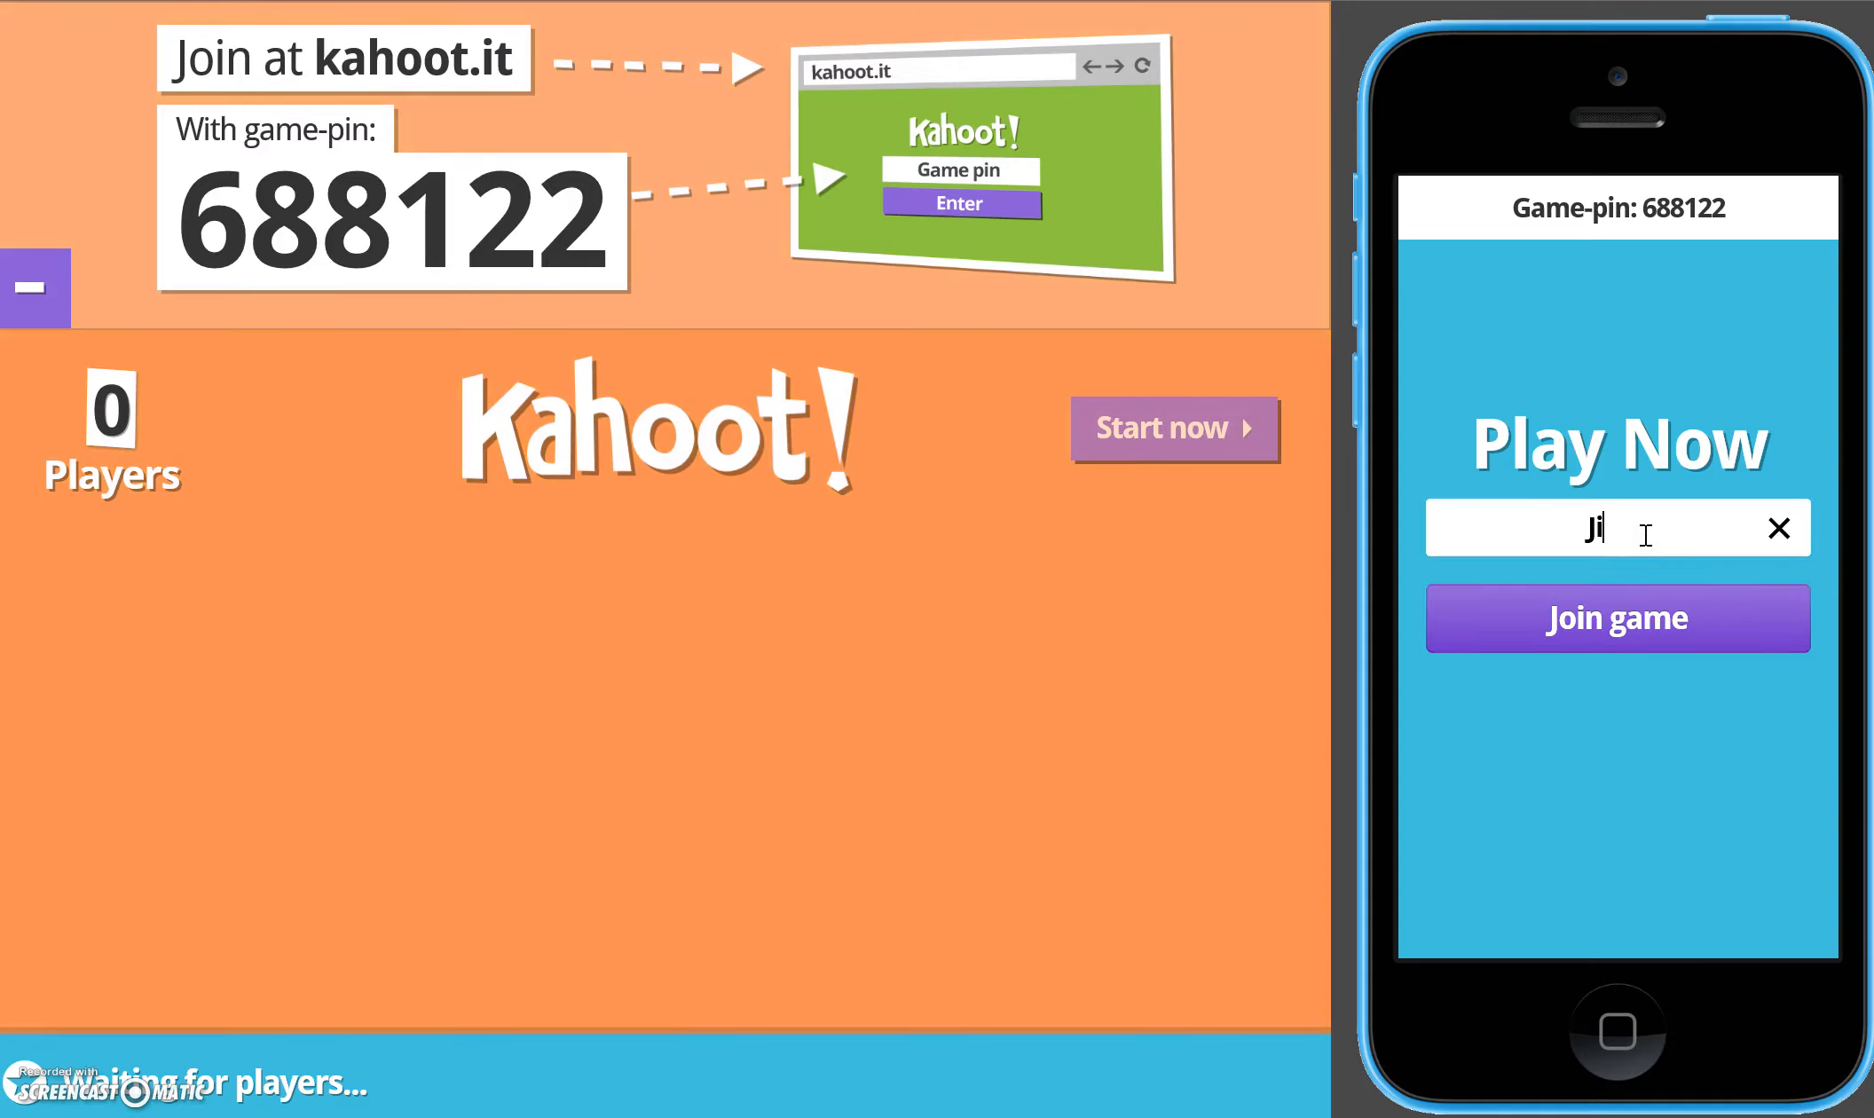
{"action": "left_click", "coordinate": [1602, 626]}
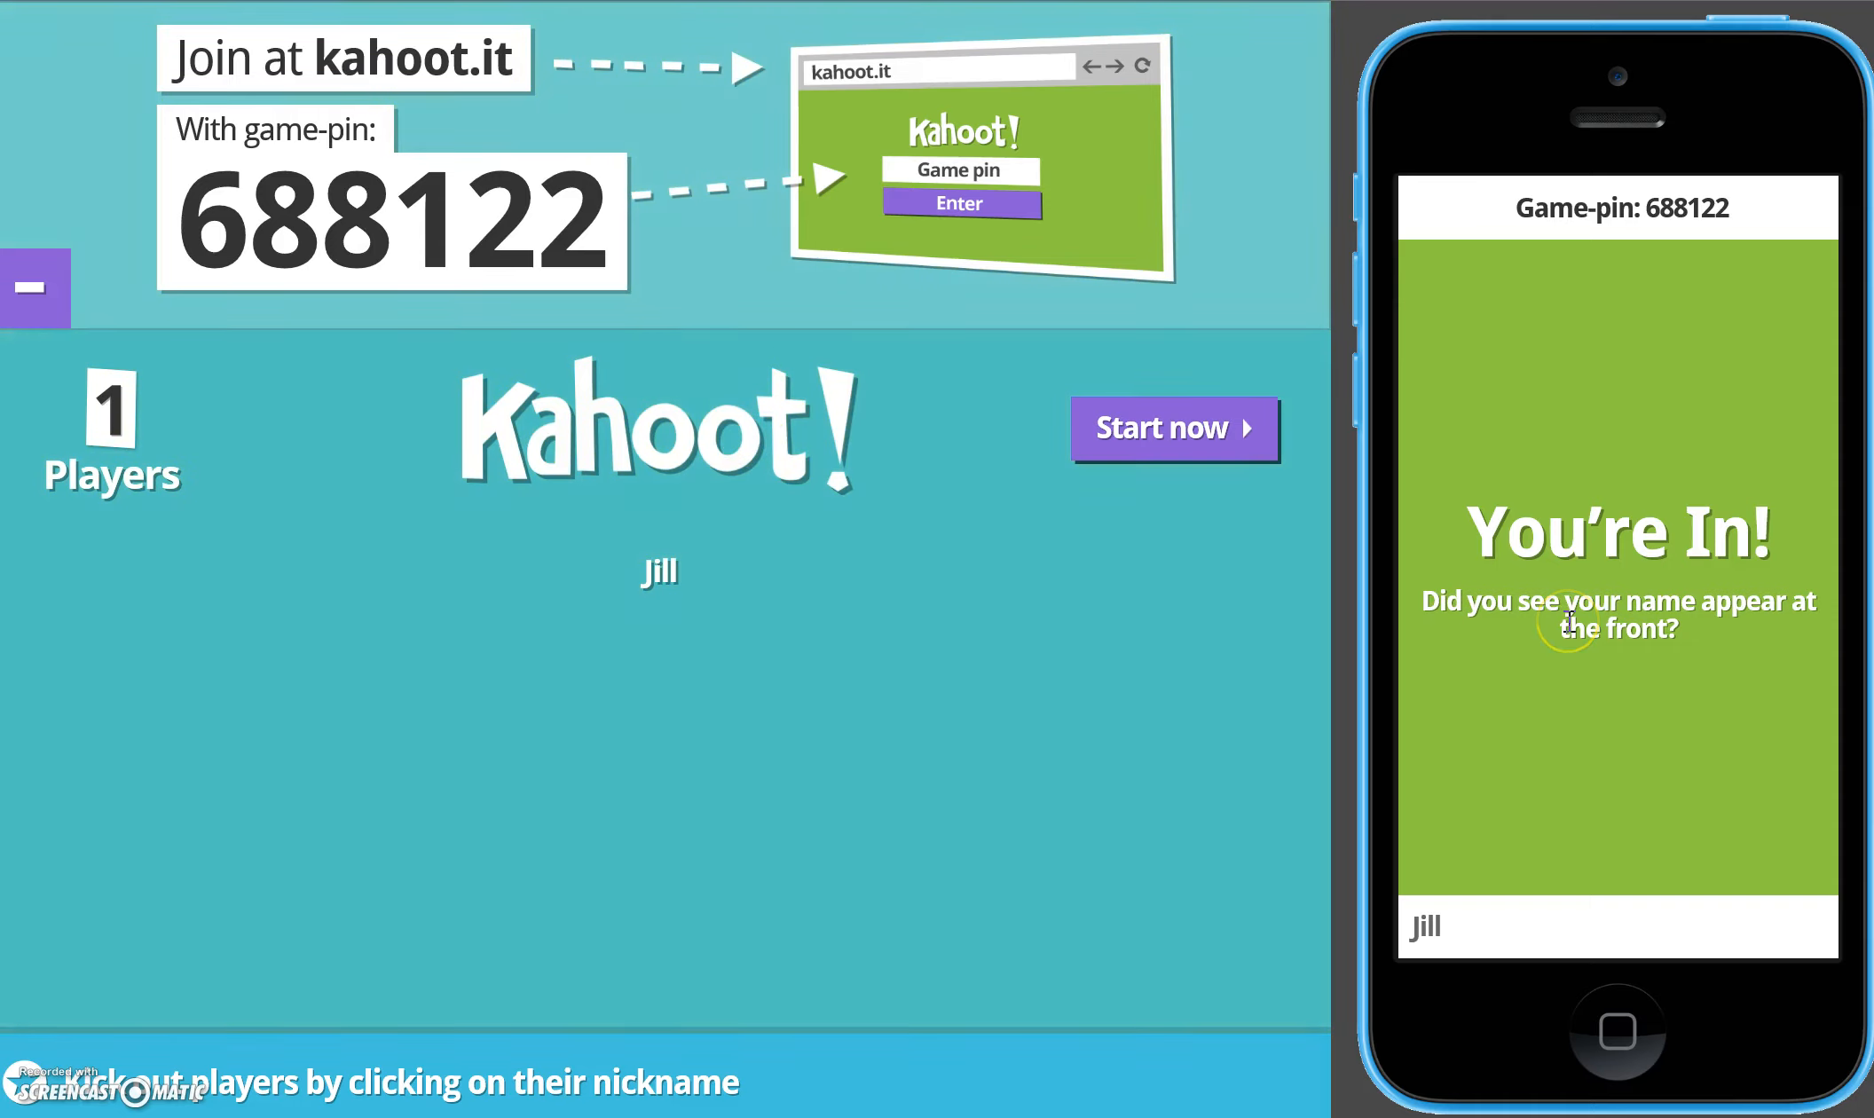
- Start the game, play question 1 by answering Albany on the simulated phone, and continue to the scoreboard
{"action": "left_click", "coordinate": [1229, 428]}
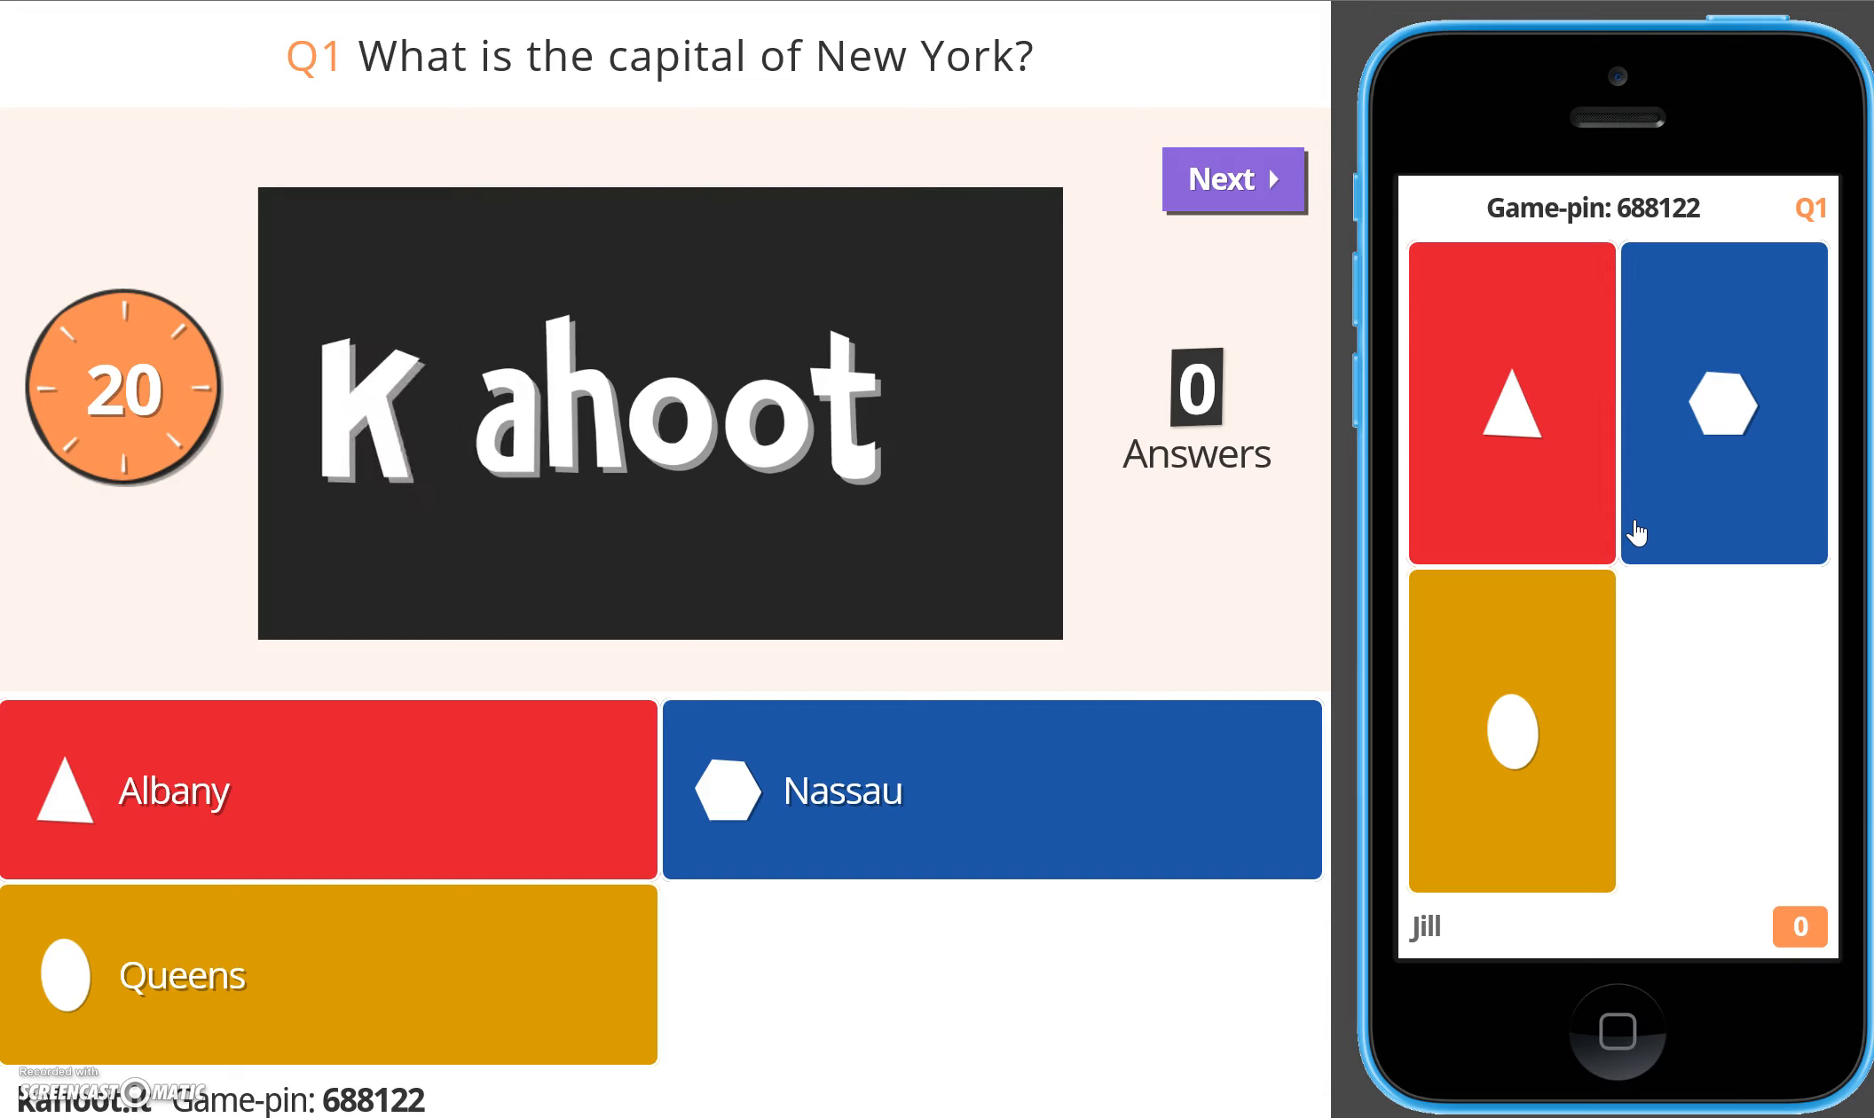
{"action": "left_click", "coordinate": [1560, 501]}
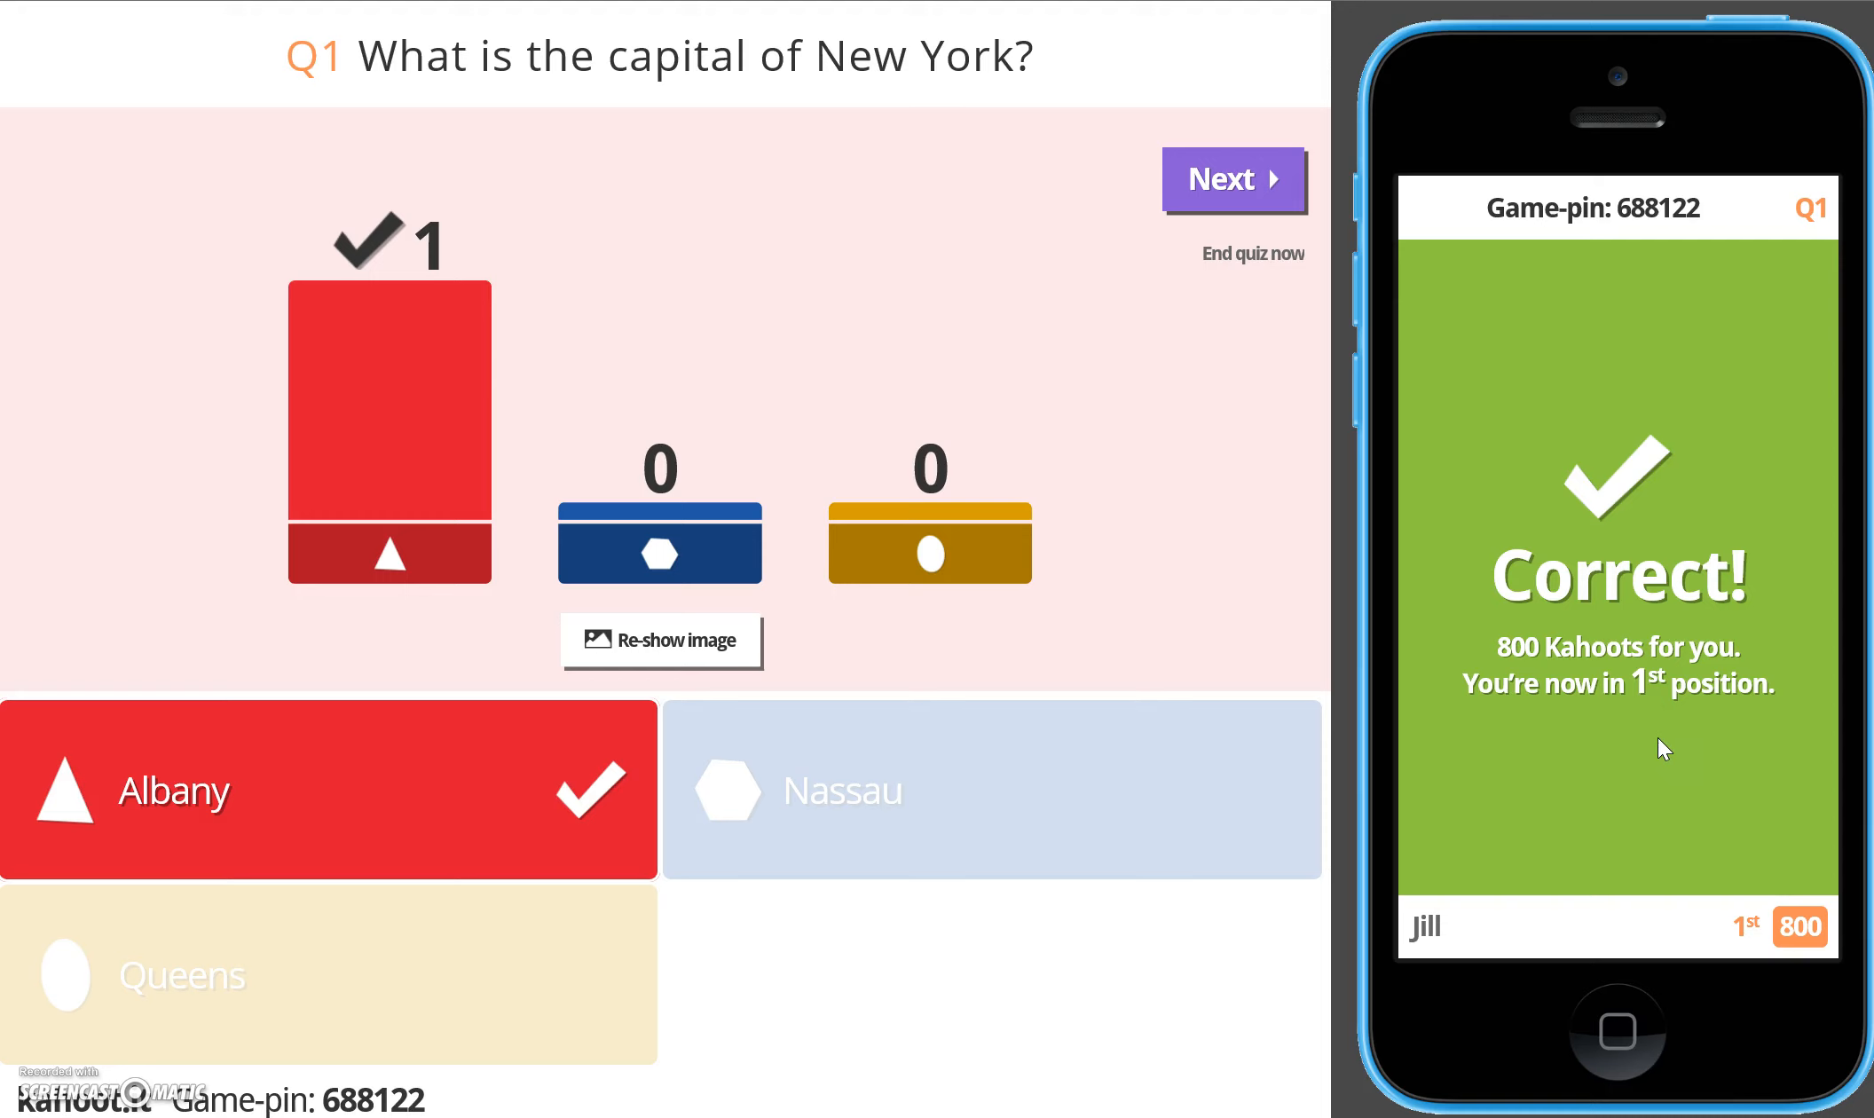
{"action": "left_click", "coordinate": [1209, 180]}
{"action": "left_click", "coordinate": [1218, 180]}
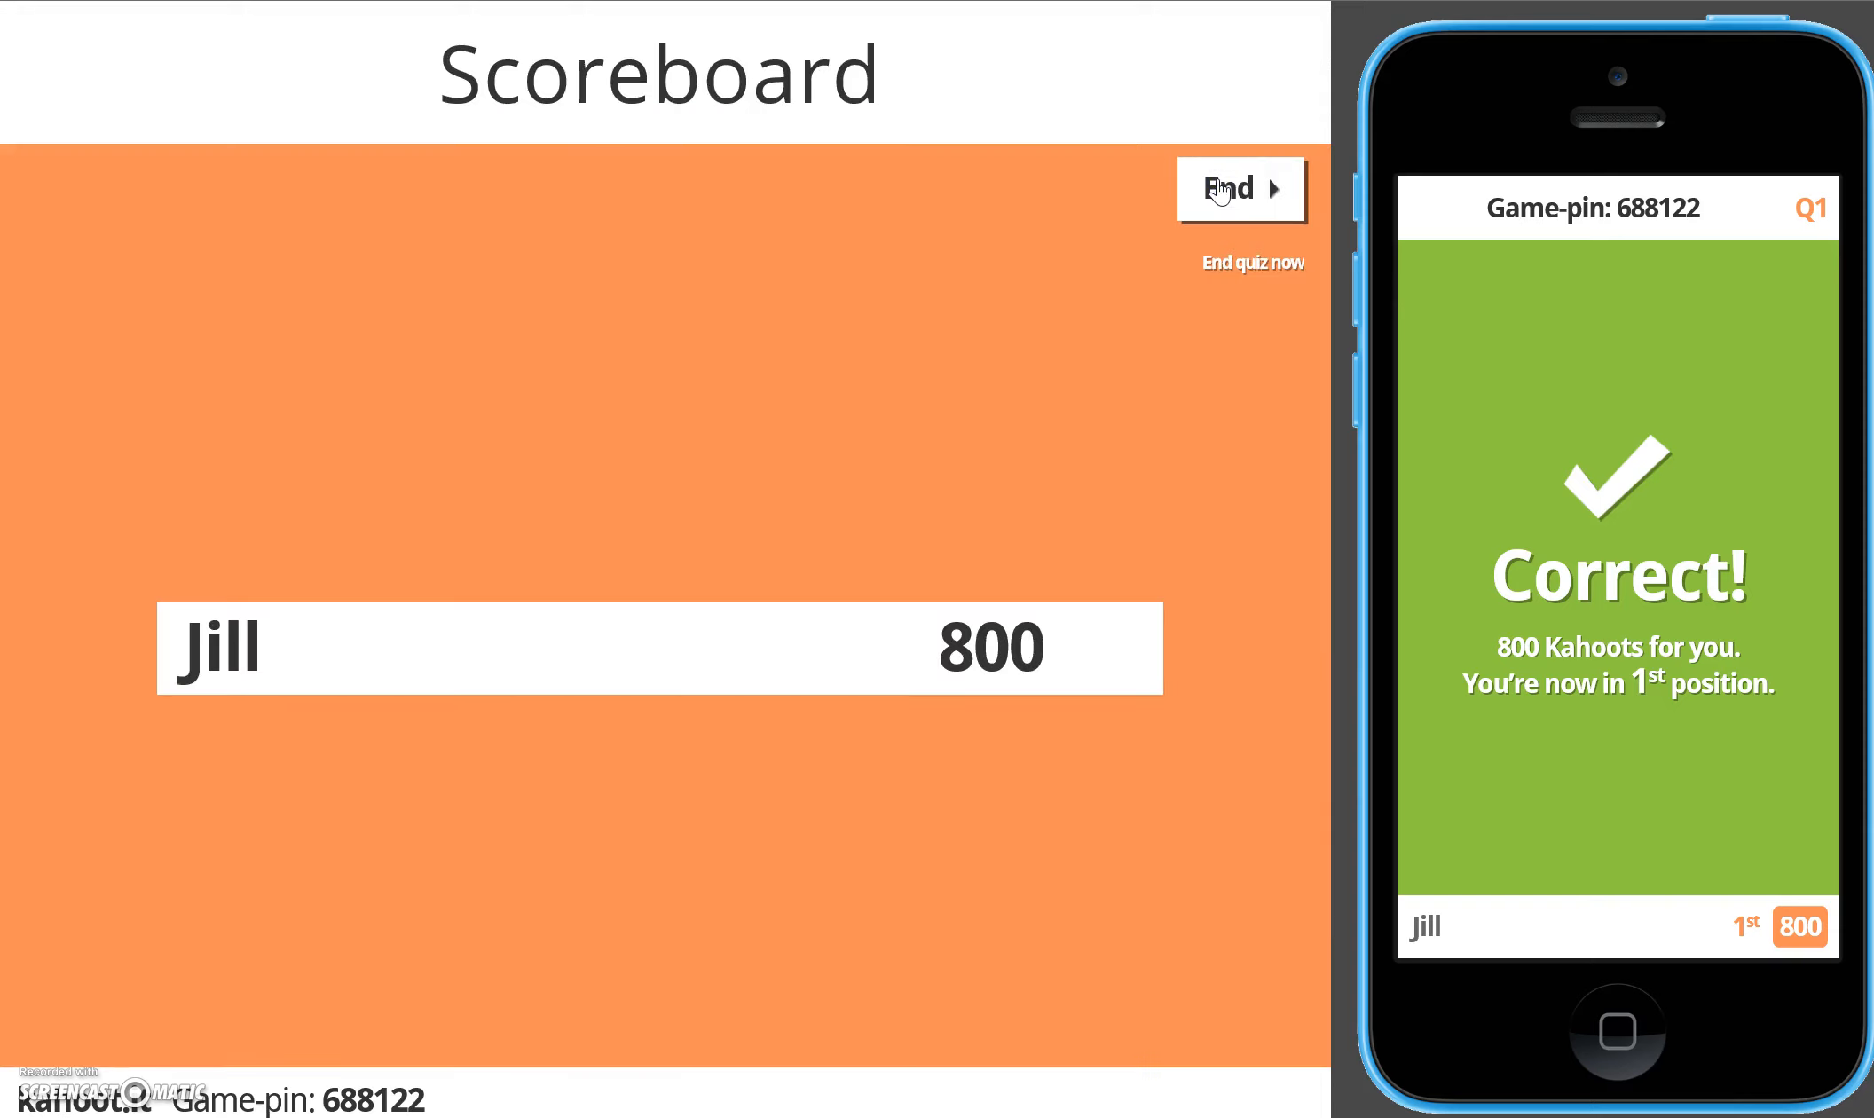